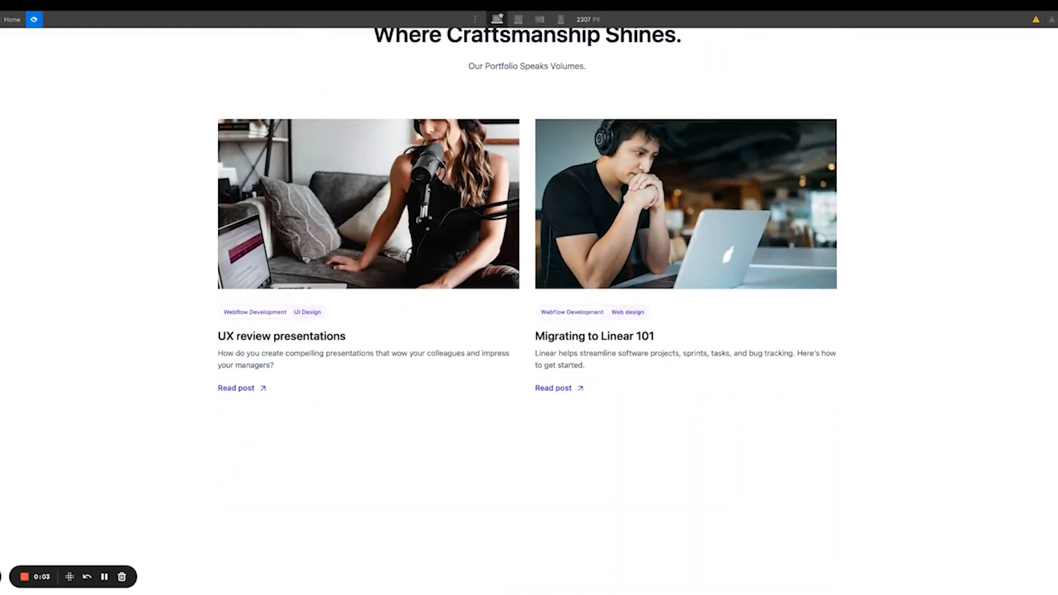
# Look over the landing page preview and read the ChatGPT image prompts, including the hero image and hero background graphic prompts
pyautogui.scroll(-12, 526, 309)
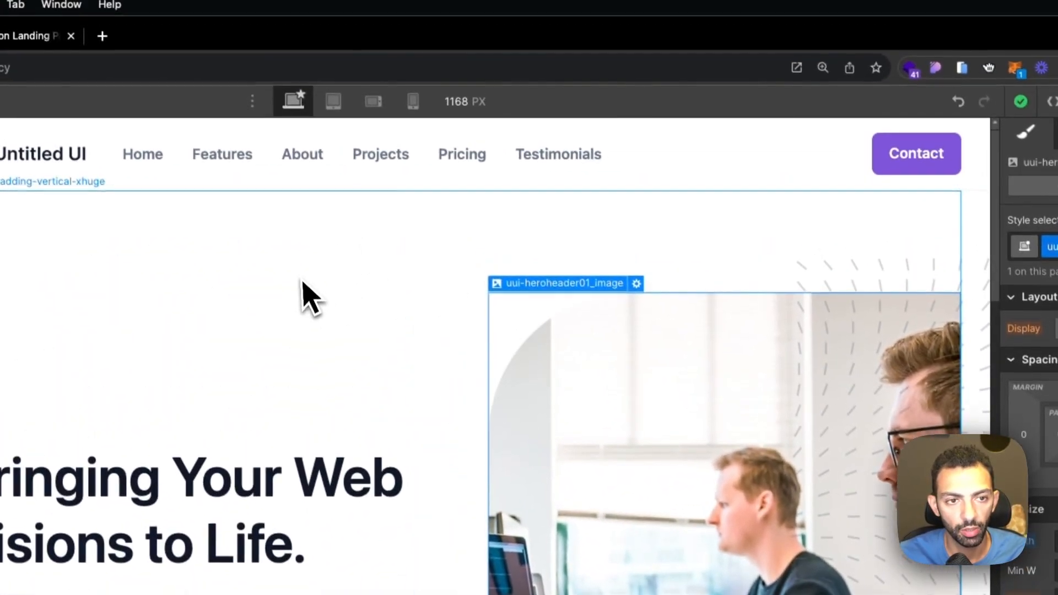
pyautogui.click(209, 48)
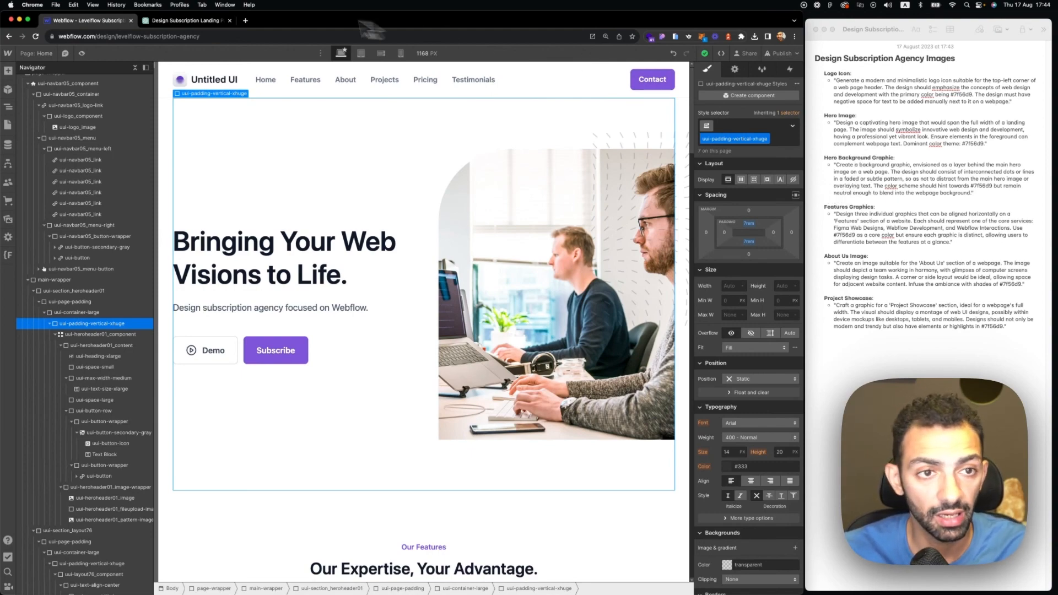
pyautogui.click(195, 21)
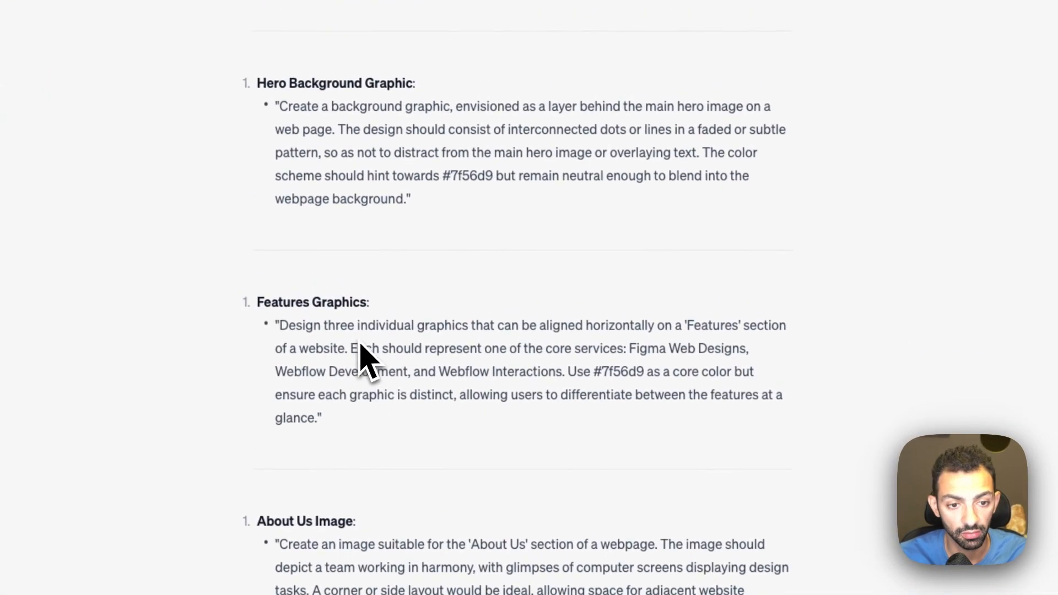
pyautogui.scroll(4, 342, 288)
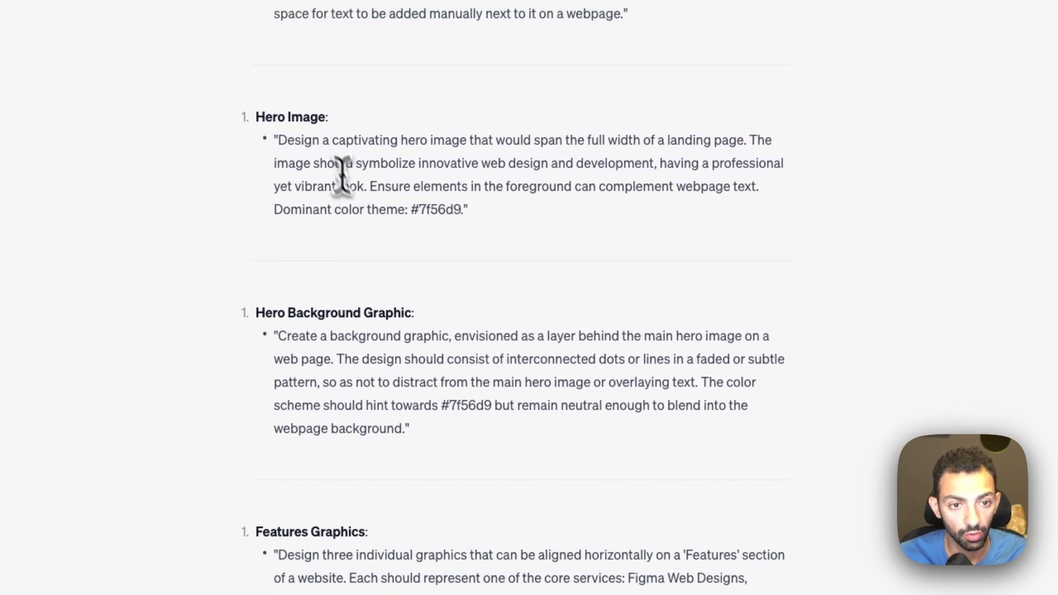
pyautogui.moveTo(324, 140); pyautogui.dragTo(406, 248)
pyautogui.click(430, 215)
pyautogui.moveTo(466, 215)
pyautogui.mouseDown()
pyautogui.moveTo(277, 138)
pyautogui.moveTo(473, 217)
pyautogui.mouseUp()
pyautogui.click(292, 135)
pyautogui.click(558, 323)
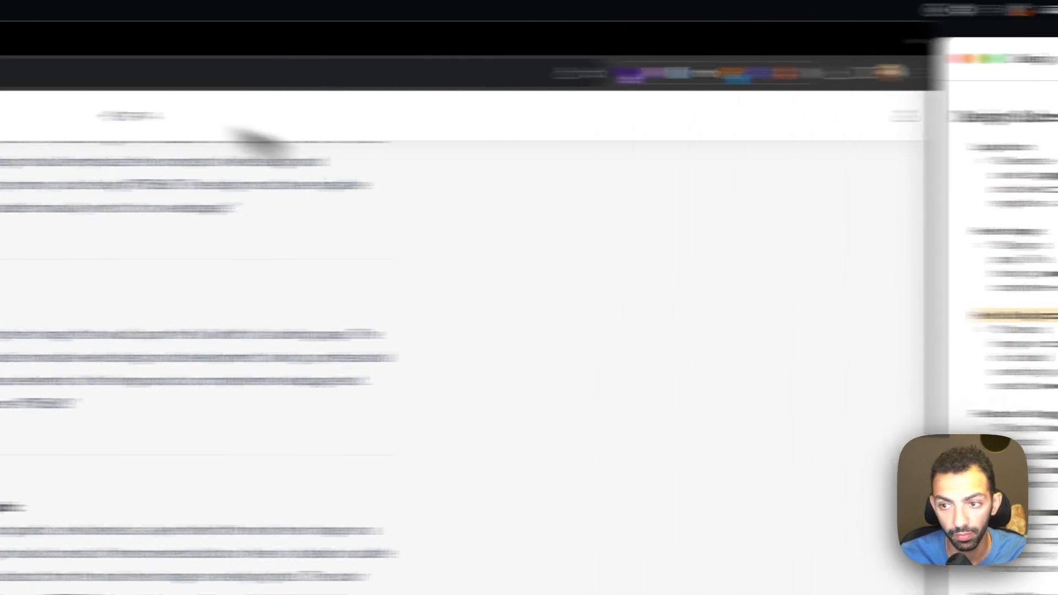
# Switch back to Webflow and examine the hero pattern image and the three images in the features section
pyautogui.click(142, 47)
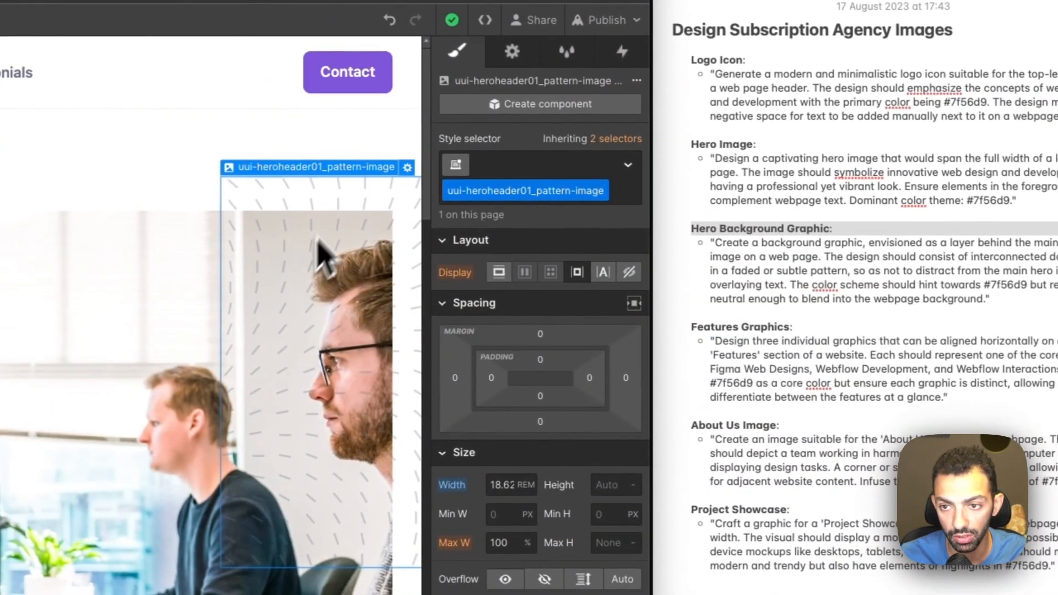
pyautogui.click(700, 325)
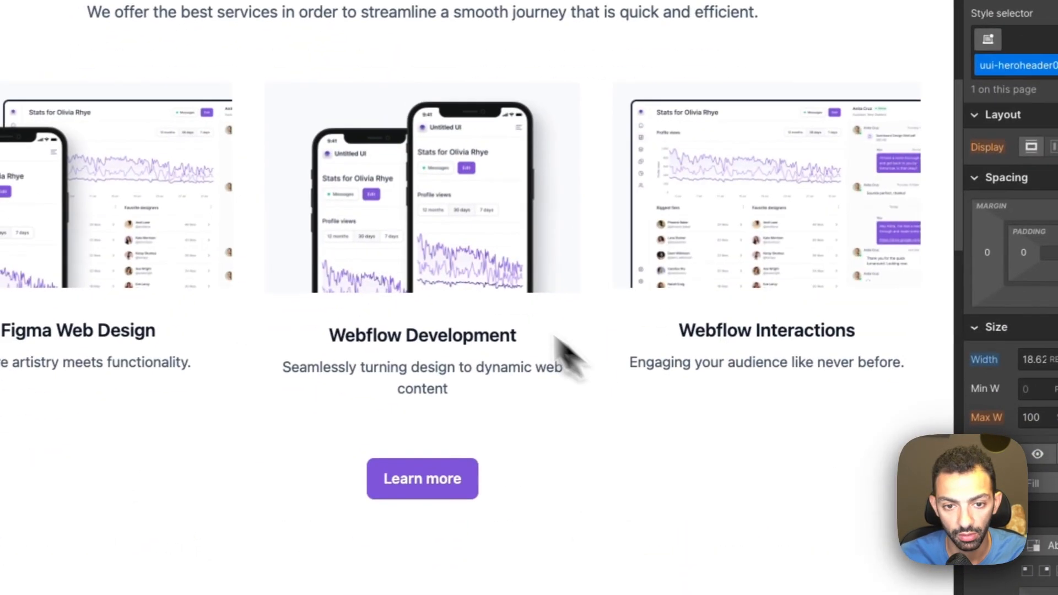
pyautogui.click(444, 222)
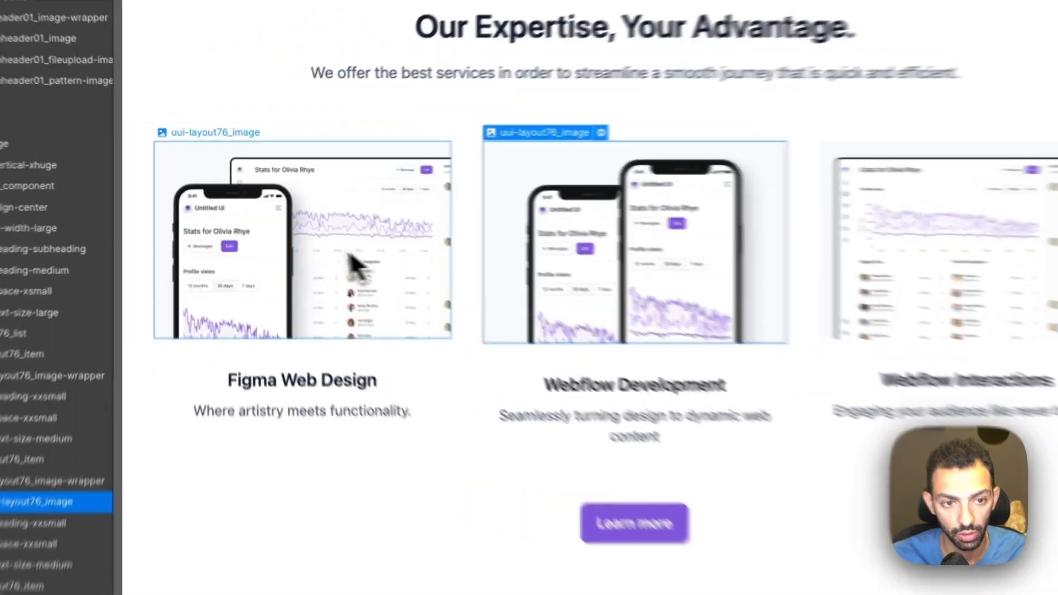
pyautogui.click(124, 203)
pyautogui.click(765, 234)
# Examine the About us image and the project images on the page against the About Us Image prompt in the note
pyautogui.click(854, 255)
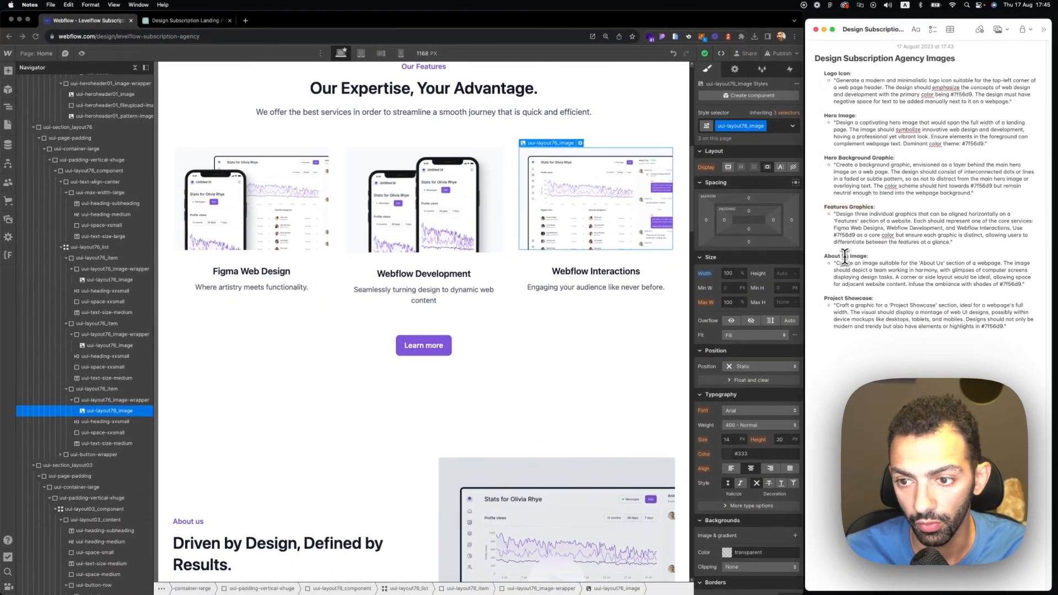
pyautogui.tripleClick(843, 257)
pyautogui.scroll(-6, 639, 301)
pyautogui.click(126, 357)
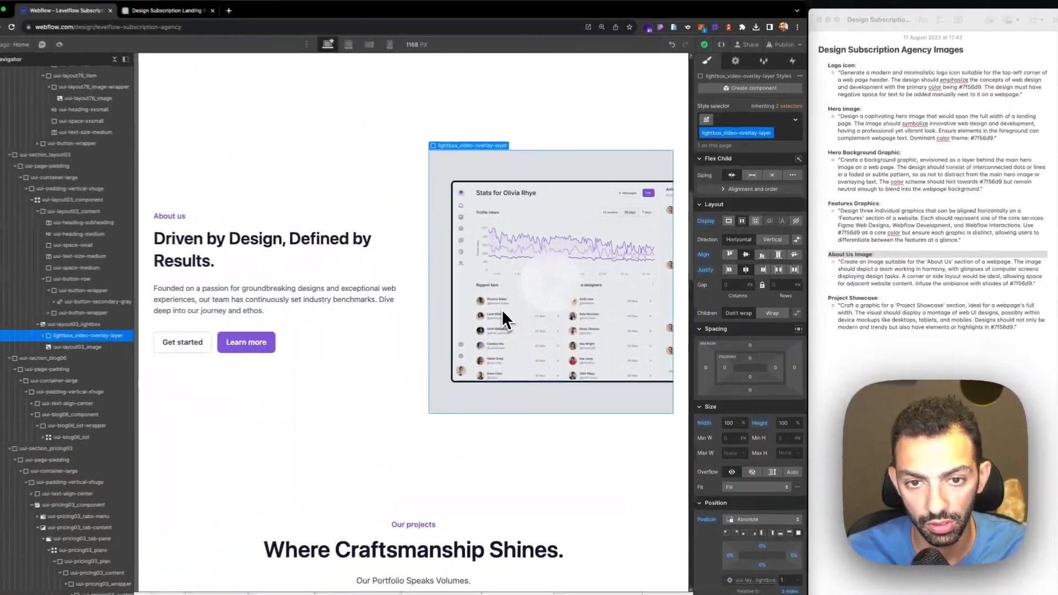
pyautogui.scroll(-8, 488, 287)
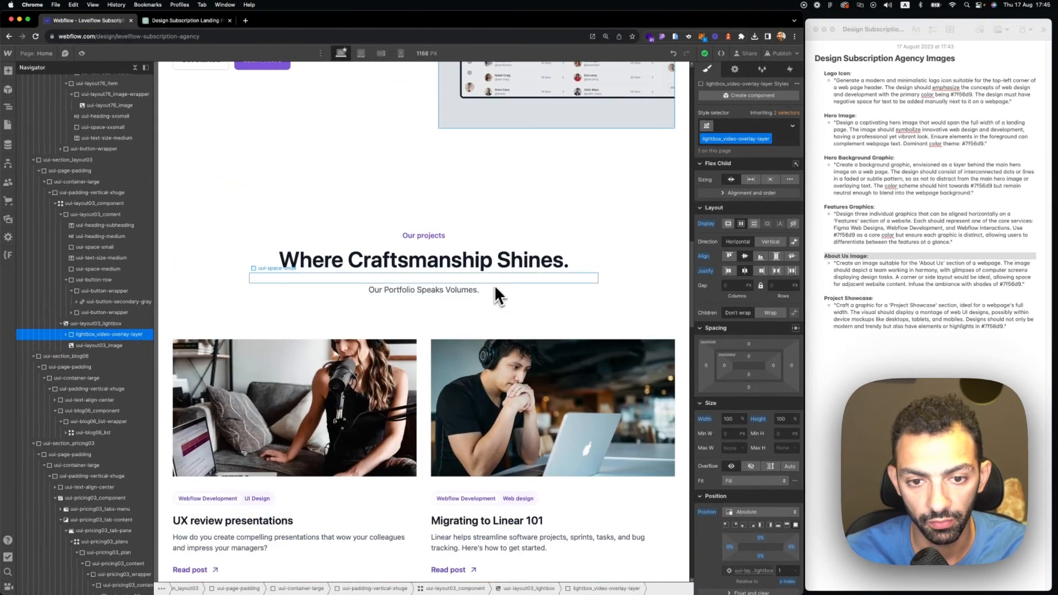
pyautogui.click(496, 328)
pyautogui.scroll(-6, 358, 424)
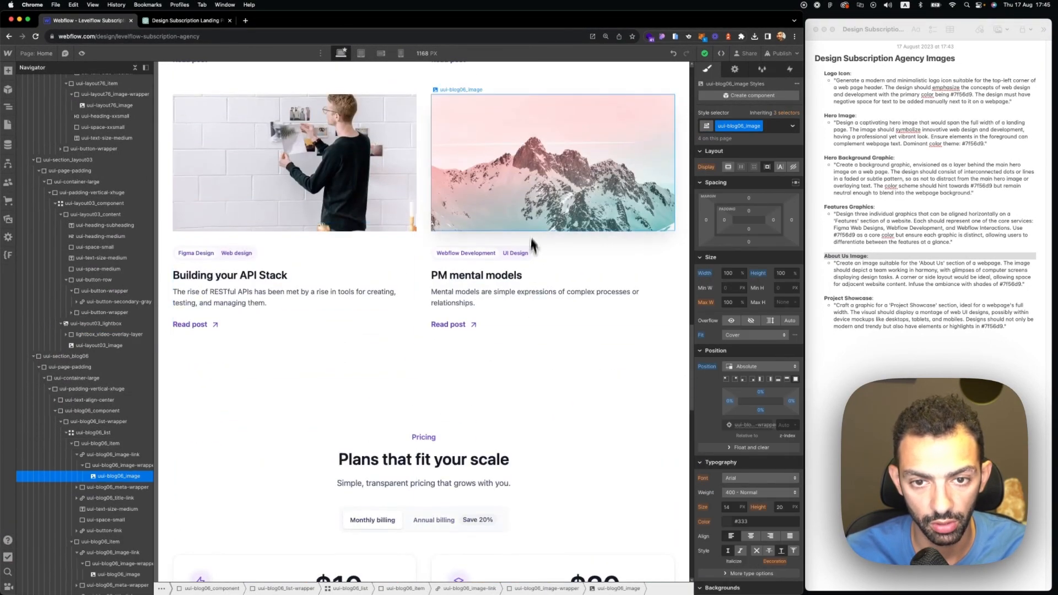
pyautogui.click(347, 208)
pyautogui.scroll(-2, 411, 326)
pyautogui.scroll(5, 409, 318)
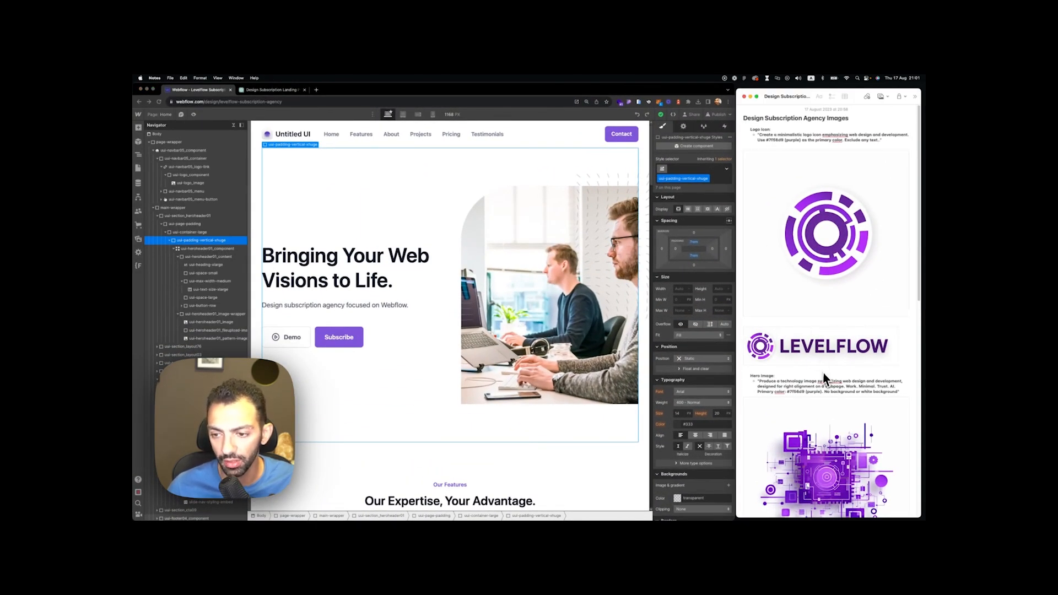
# Review the generated logo, hero, features, about us and project showcase images in the Design Subscription Agency Images note
pyautogui.click(784, 221)
pyautogui.click(798, 333)
pyautogui.scroll(-5, 789, 343)
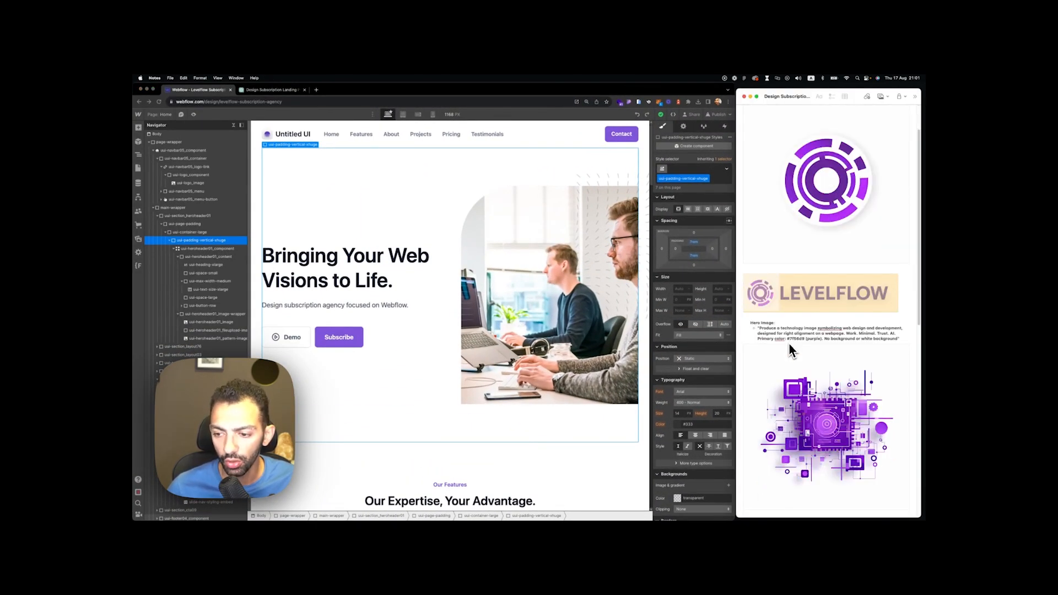
pyautogui.scroll(-7, 788, 346)
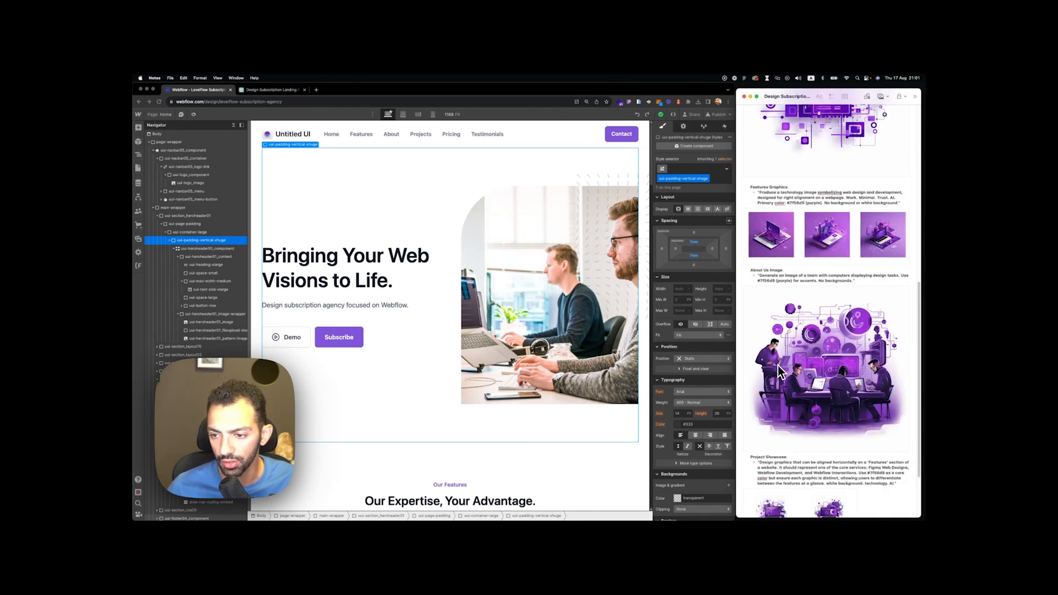
pyautogui.scroll(-1, 815, 297)
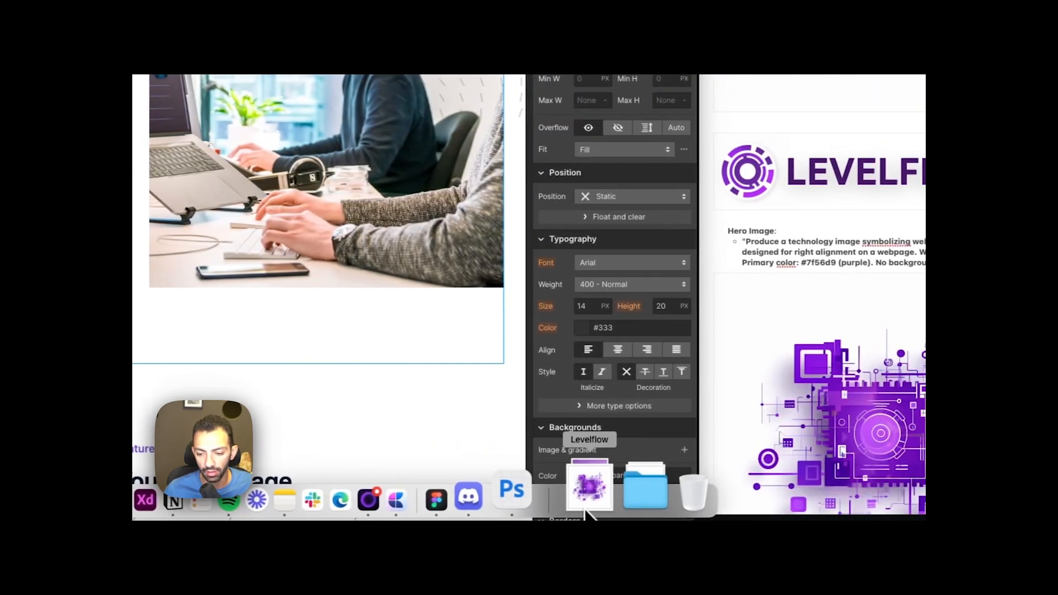
# Open the Levelflow folder in Finder and upload its generated images to the Webflow site's assets
pyautogui.click(586, 512)
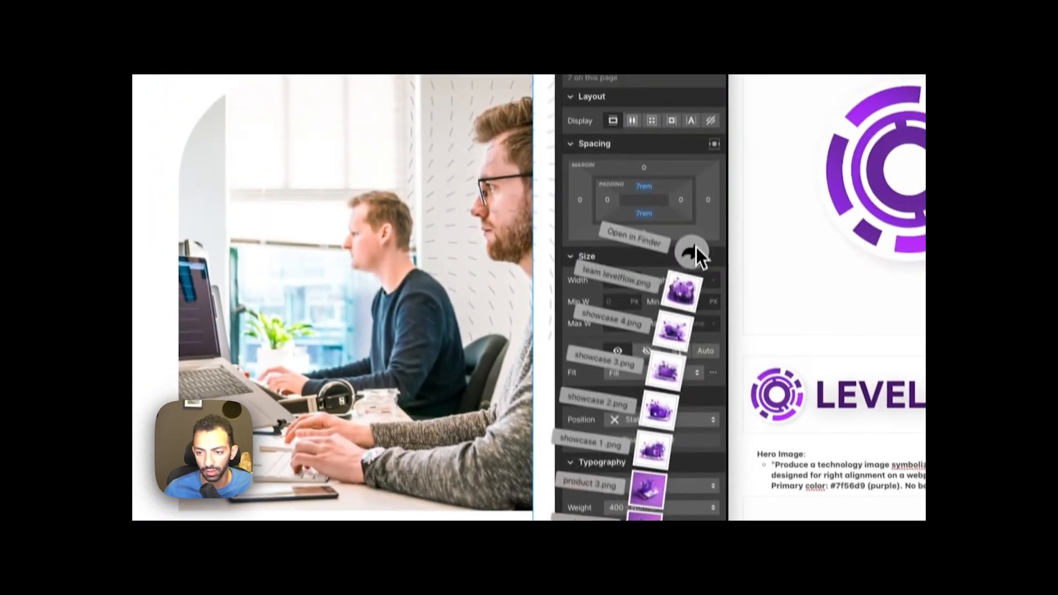
pyautogui.click(691, 248)
pyautogui.moveTo(637, 384); pyautogui.dragTo(237, 283)
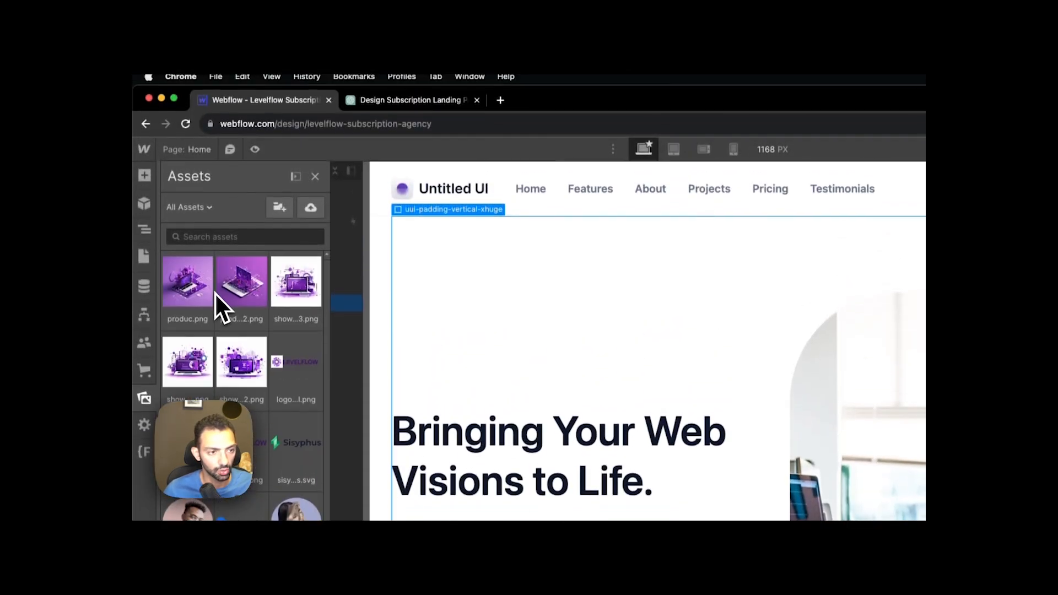
pyautogui.click(600, 349)
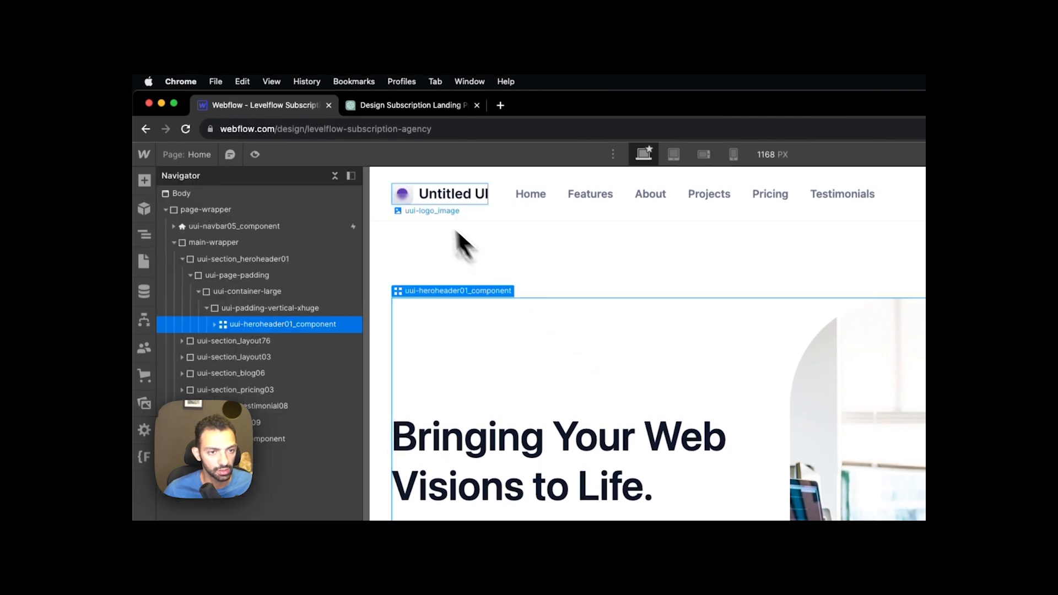
# Replace the Untitled UI logo in the navbar with the uploaded Levelflow logo image
pyautogui.click(435, 203)
pyautogui.click(468, 210)
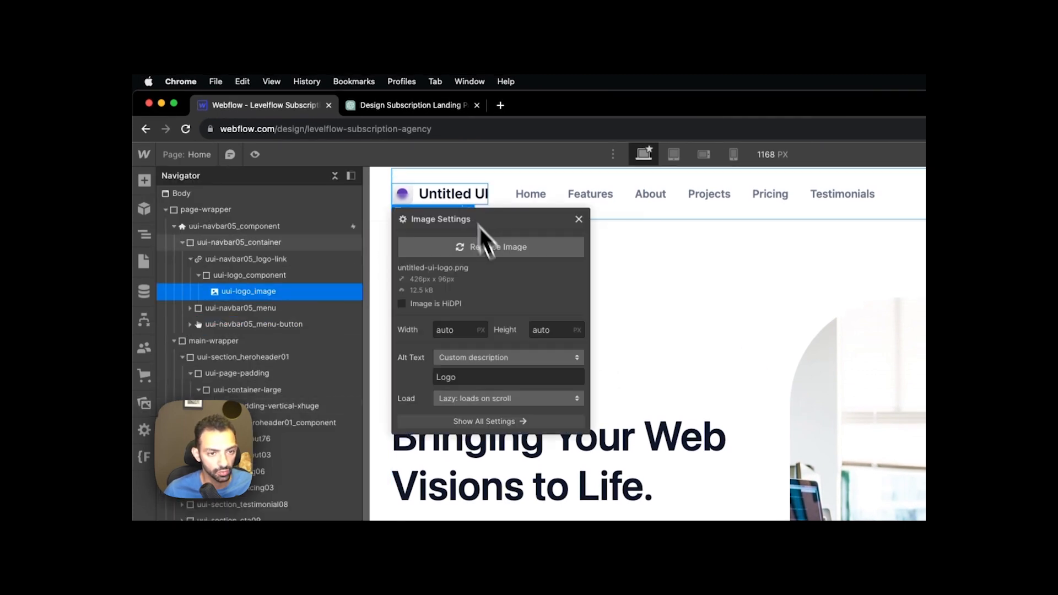
pyautogui.click(491, 251)
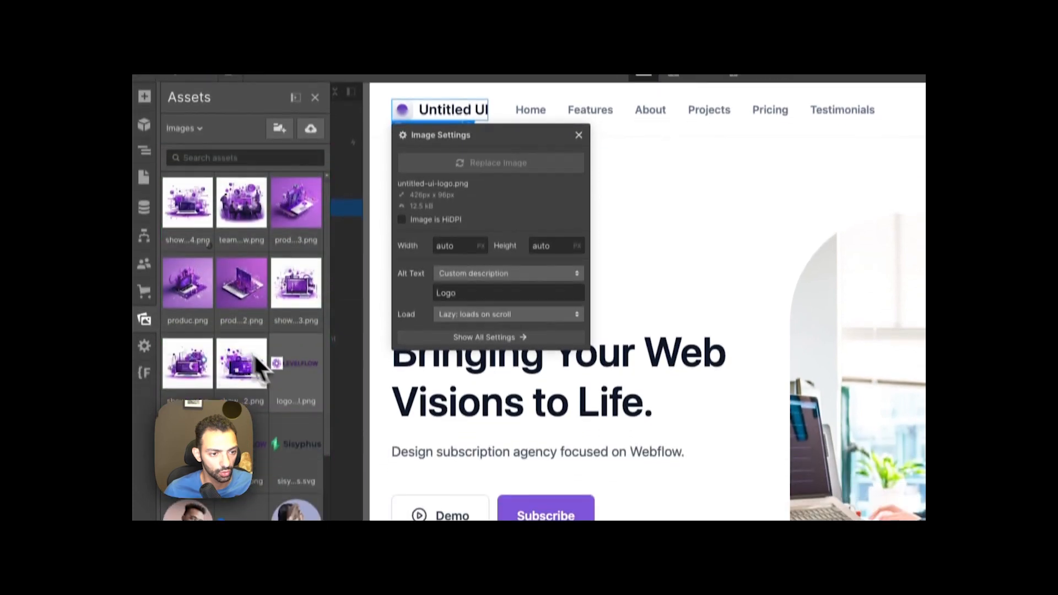
pyautogui.click(298, 359)
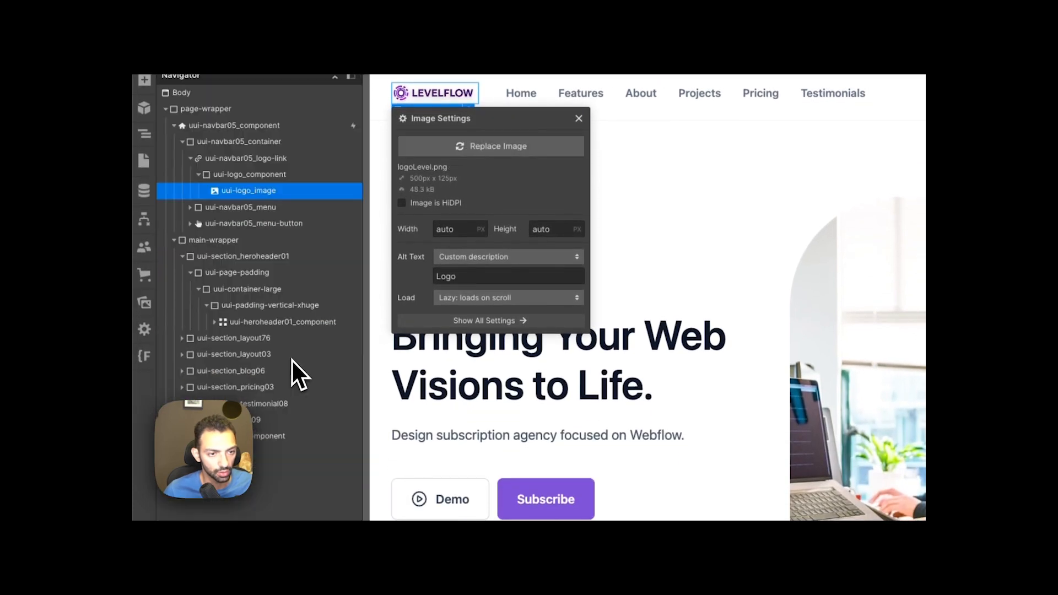
pyautogui.click(642, 333)
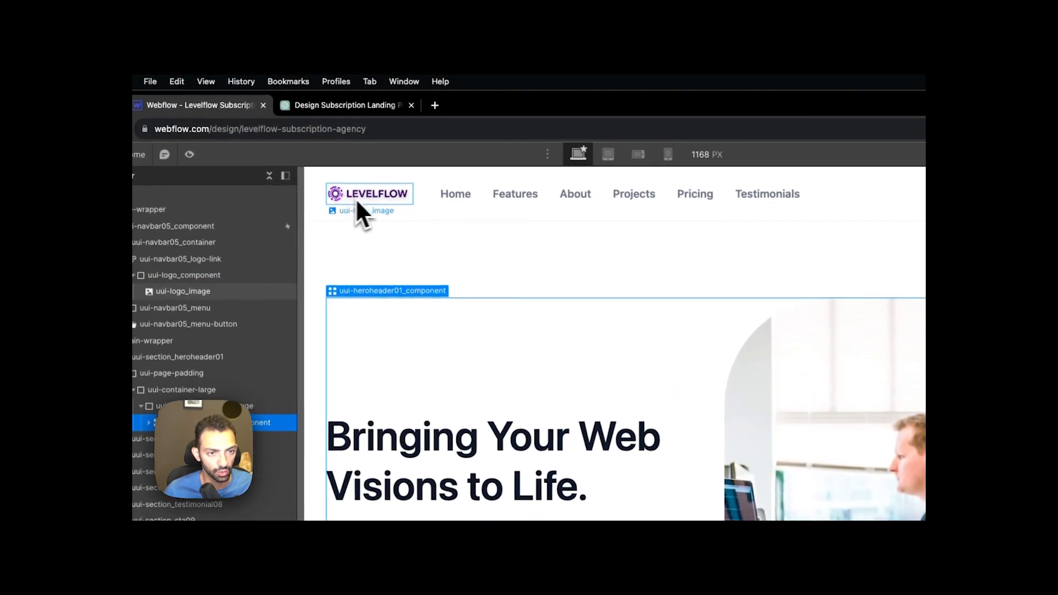
# Inspect the hero section's layered elements, including the main image, pattern image and file-upload image
pyautogui.click(812, 428)
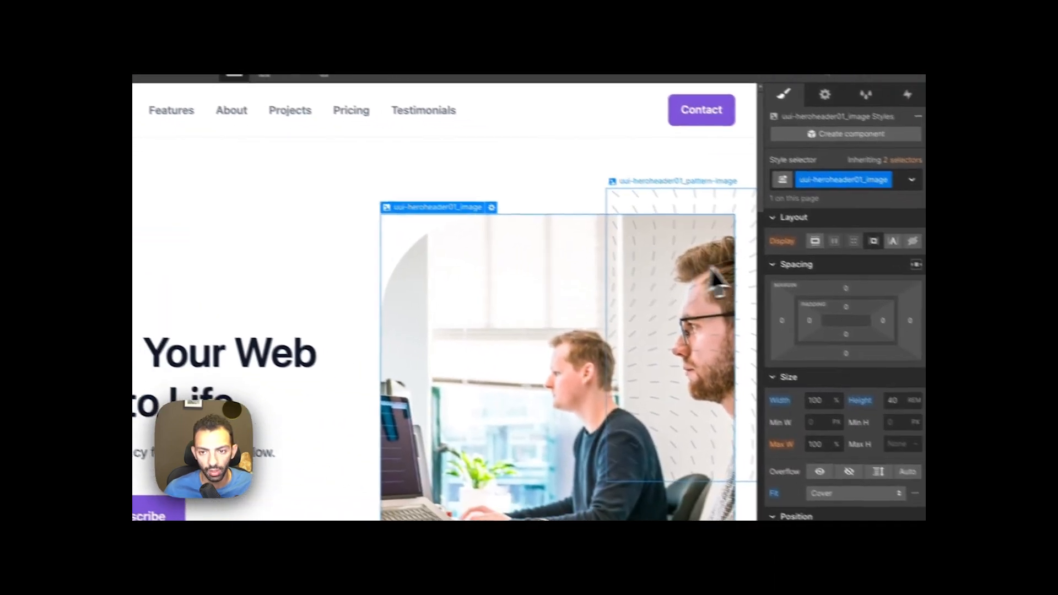
pyautogui.click(711, 269)
pyautogui.click(524, 308)
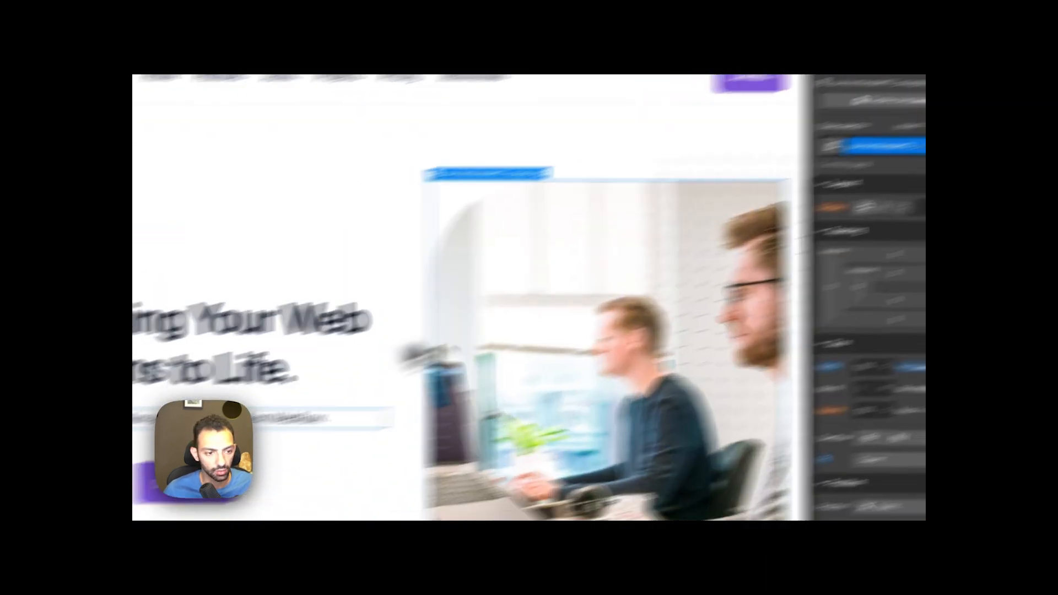
pyautogui.click(263, 296)
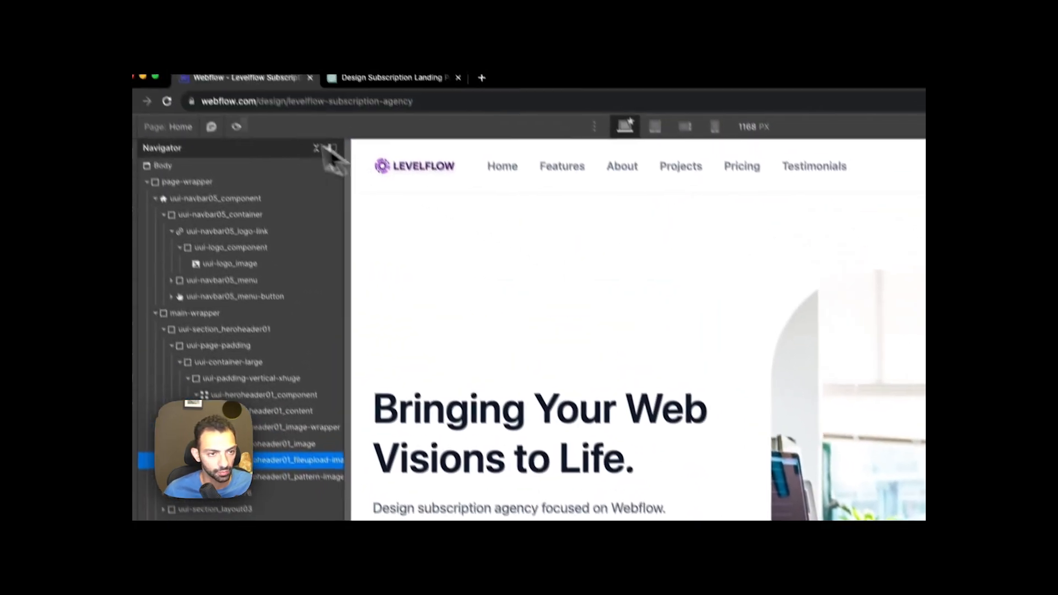
# Preview the page through its sections, then return to editing
pyautogui.click(248, 153)
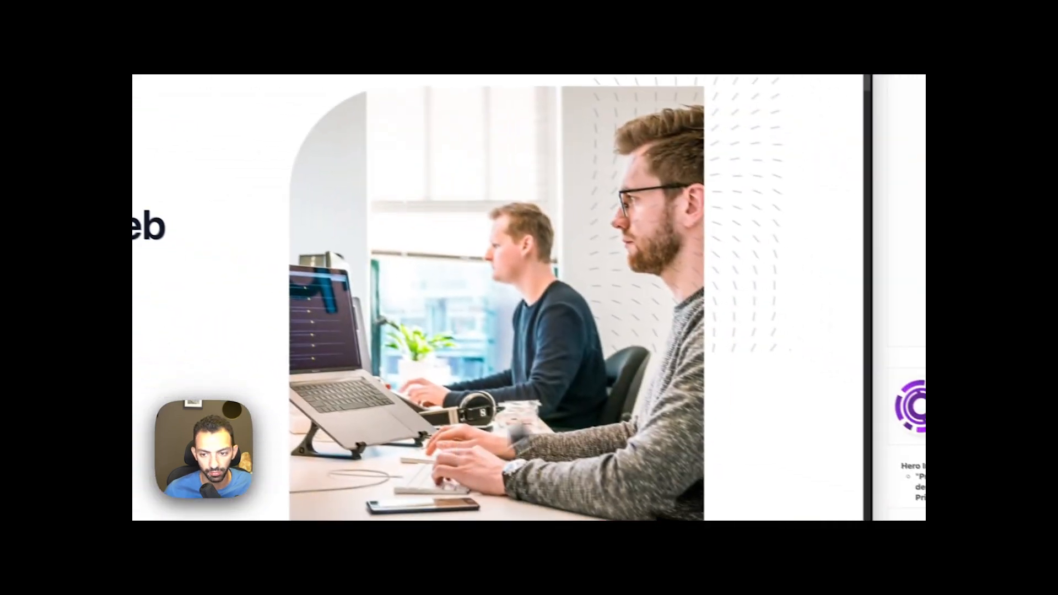
pyautogui.scroll(-10, 681, 240)
pyautogui.scroll(7, 674, 246)
pyautogui.scroll(5, 674, 246)
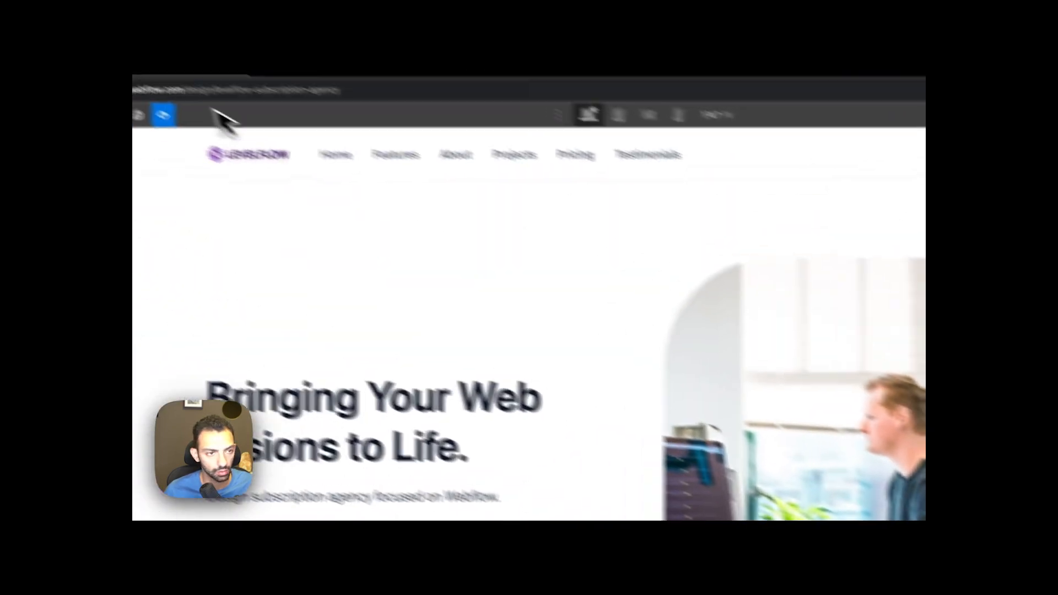
pyautogui.click(165, 115)
# Replace the main hero image with the uploaded purple circuit-chip image
pyautogui.click(549, 356)
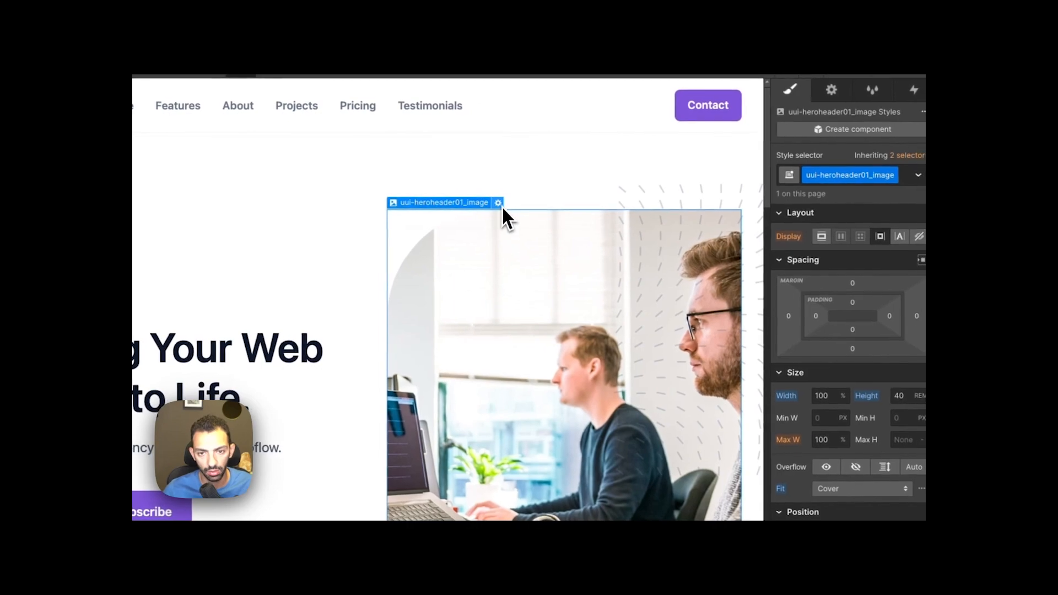
pyautogui.click(537, 213)
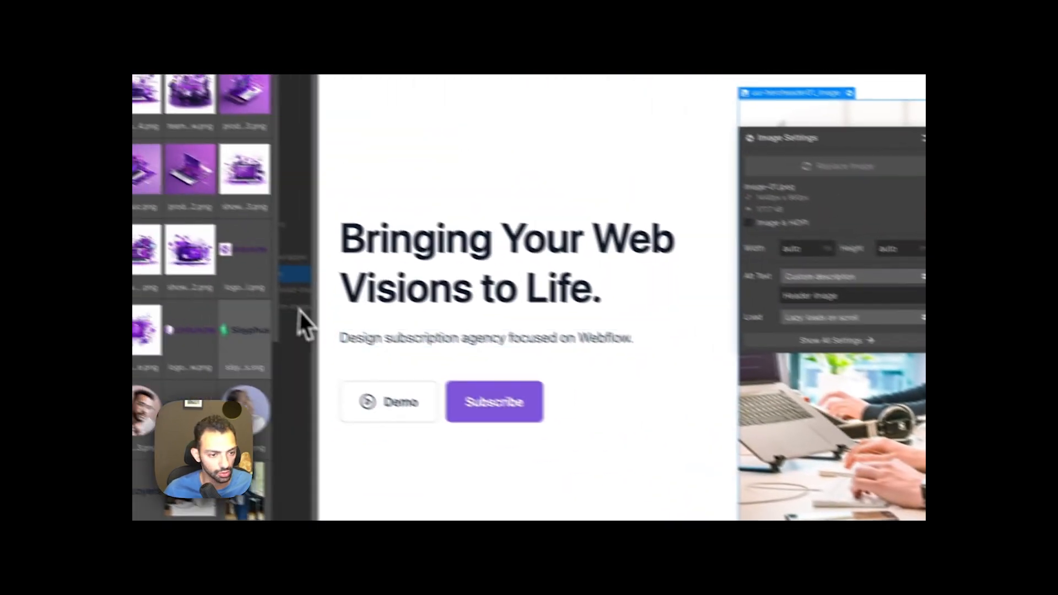
pyautogui.click(178, 350)
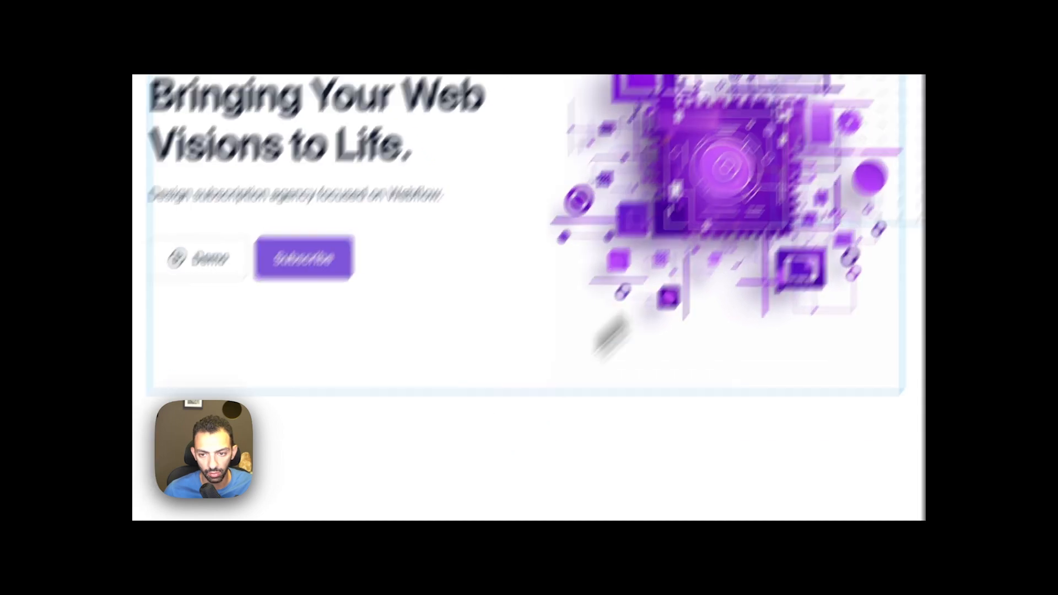
# Delete the pattern image and the file-upload image element from the hero image wrapper
pyautogui.click(702, 230)
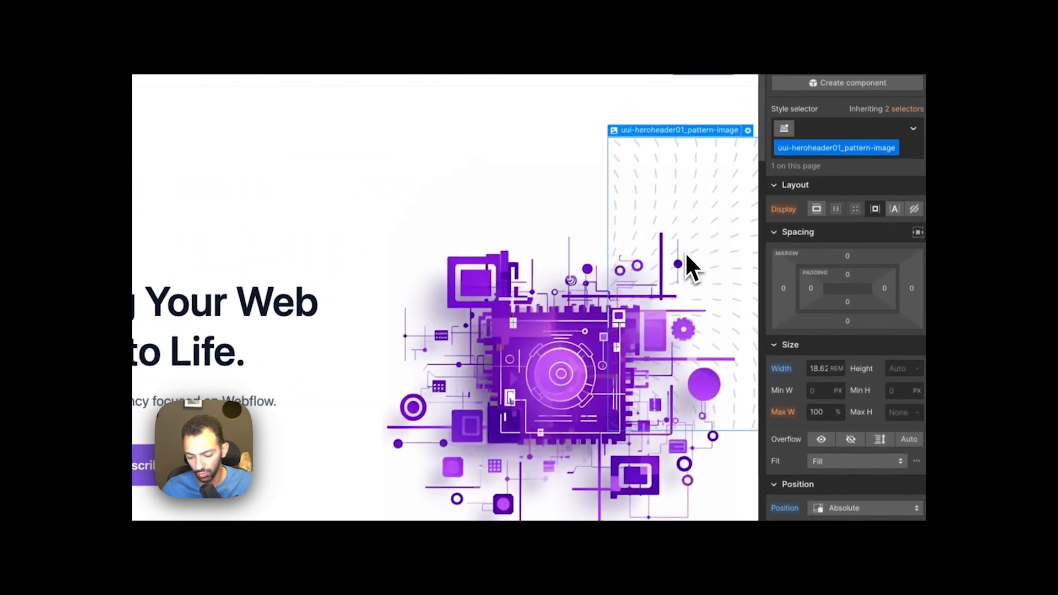
pyautogui.press('Delete')
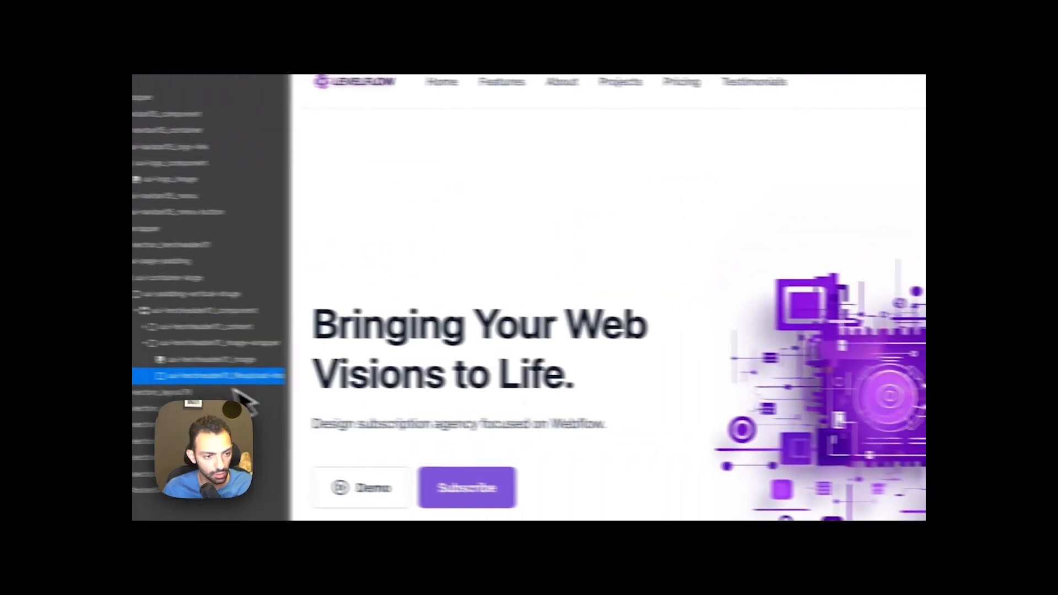
pyautogui.press('Delete')
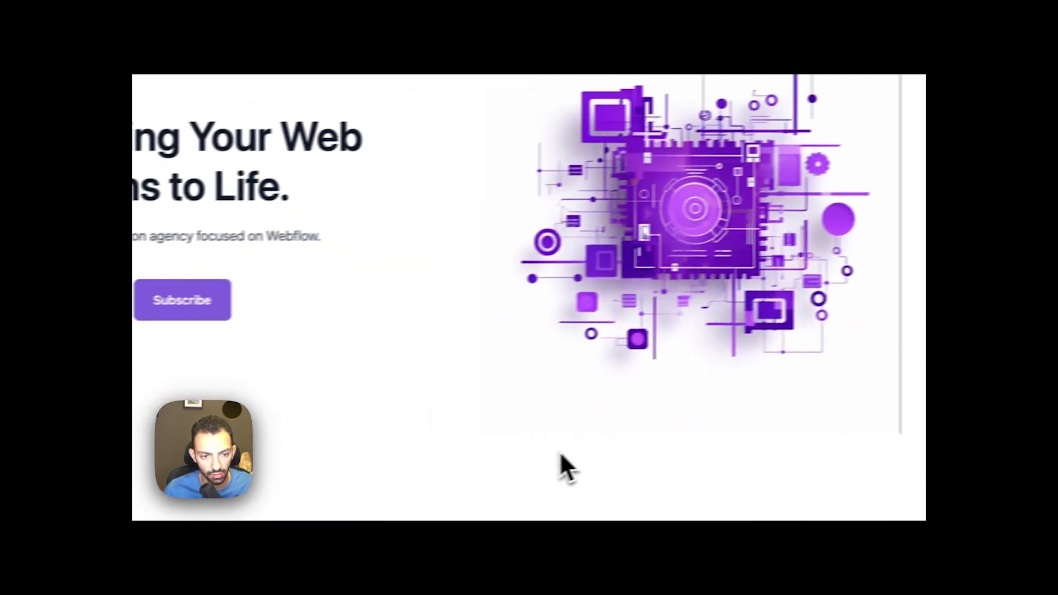
pyautogui.scroll(-5, 713, 336)
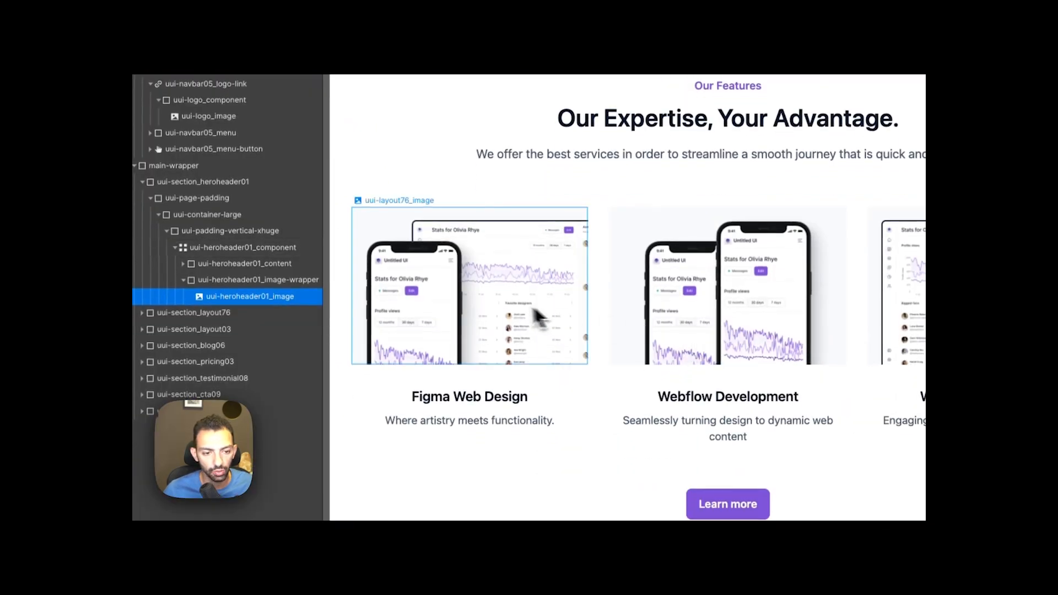
# Replace the Figma Web Design feature image with the purple machinery-and-laptop asset ending in 3.png
pyautogui.click(538, 317)
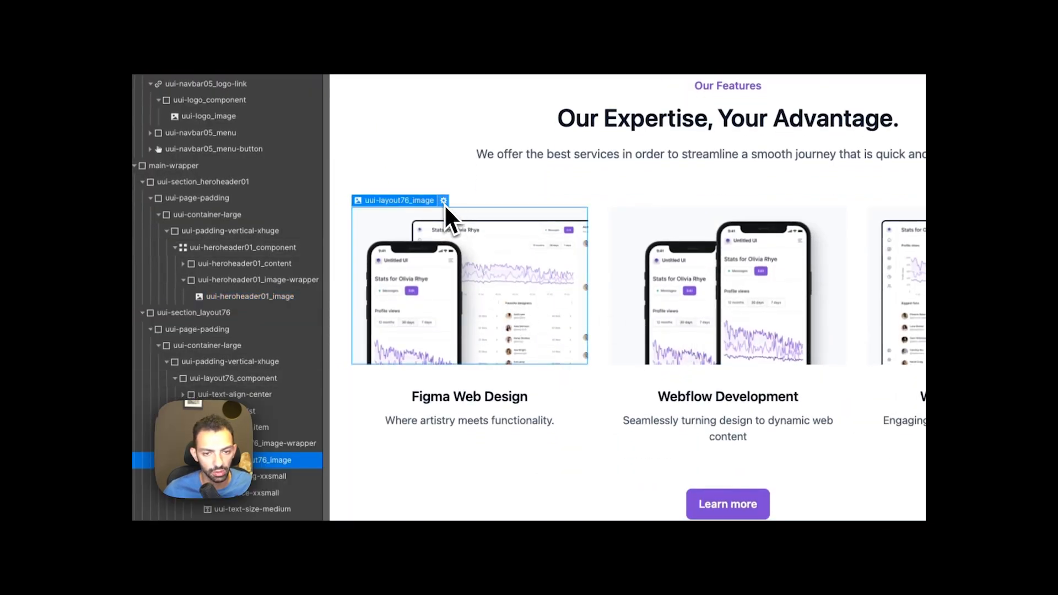
pyautogui.click(445, 201)
pyautogui.click(443, 402)
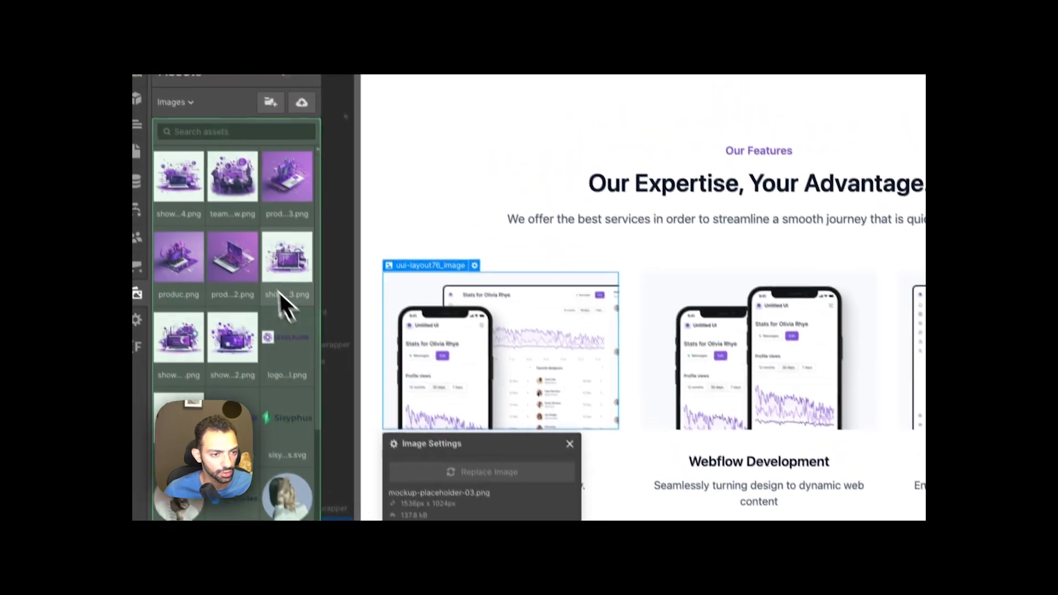
pyautogui.click(287, 339)
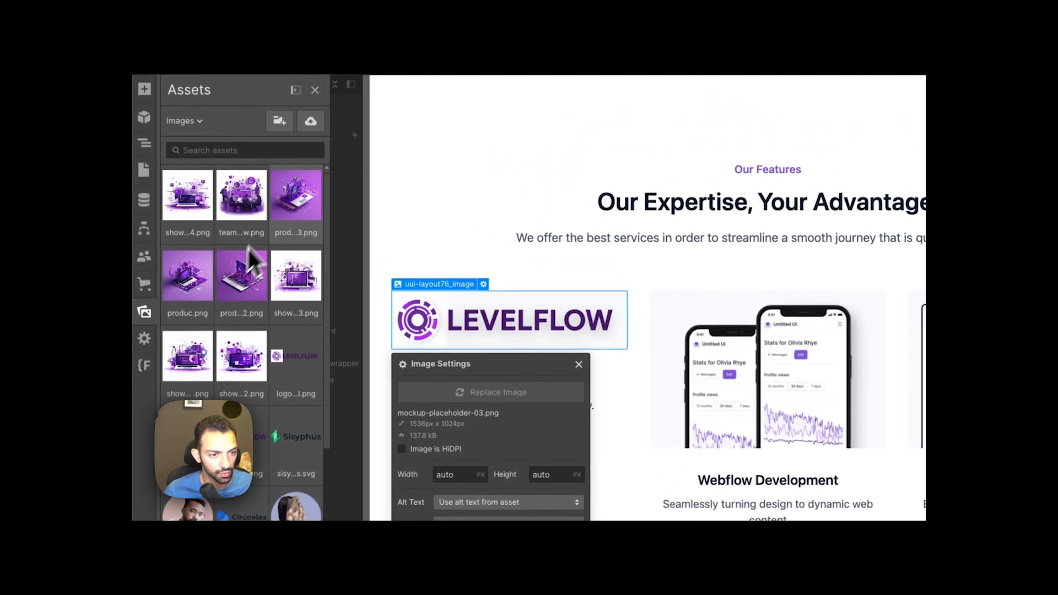
pyautogui.click(292, 208)
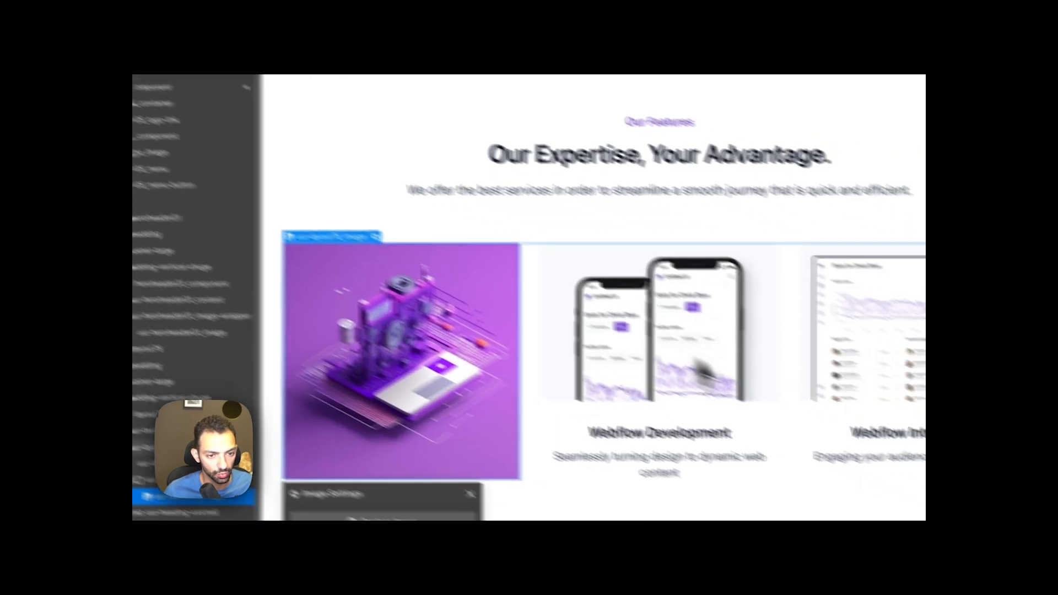
# Replace the Webflow Development feature image with the purple open-laptop asset ending in 2.png
pyautogui.click(656, 373)
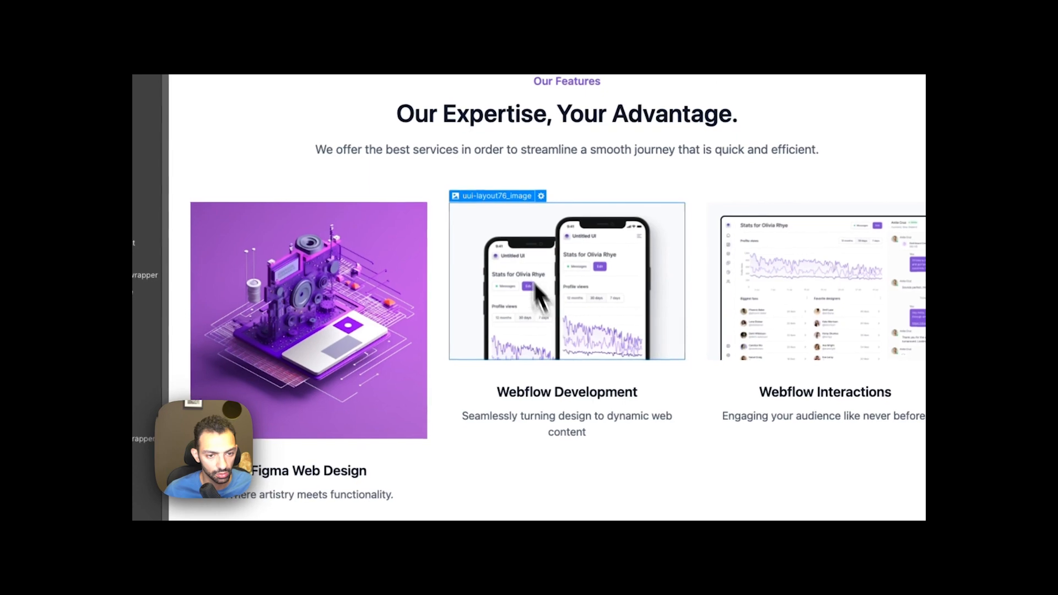
pyautogui.click(539, 196)
pyautogui.click(524, 413)
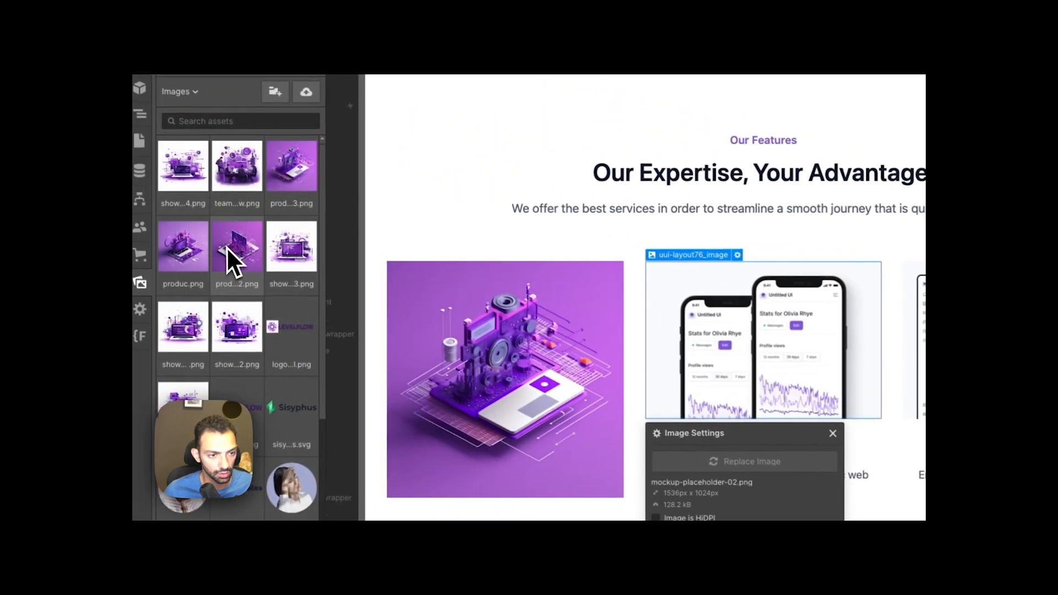
pyautogui.click(237, 249)
# Replace the Webflow Interactions feature image with the unnumbered purple laptop asset, produc.png
pyautogui.click(716, 306)
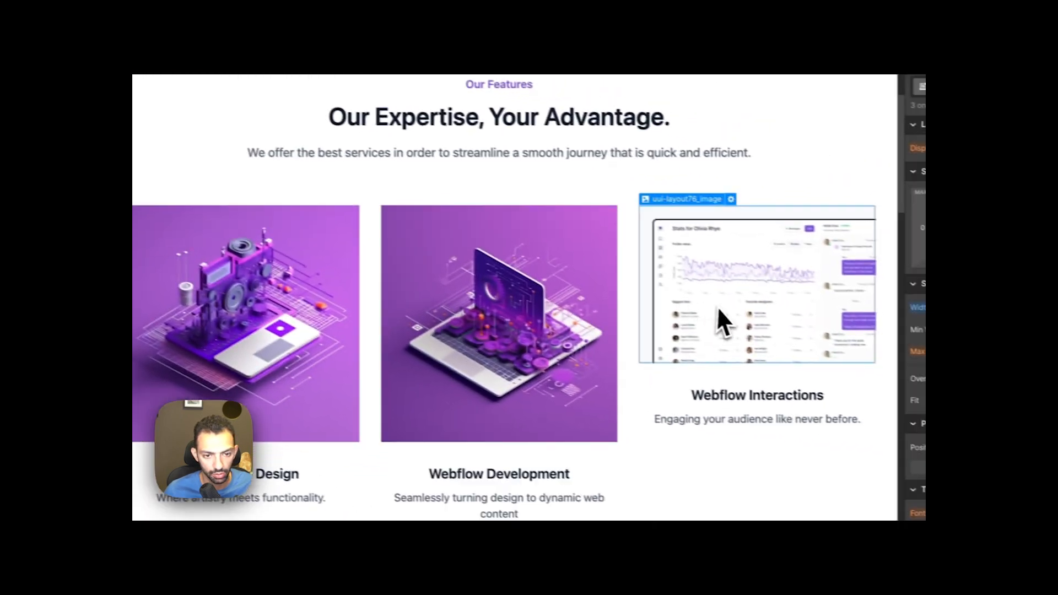
pyautogui.click(730, 199)
pyautogui.click(695, 406)
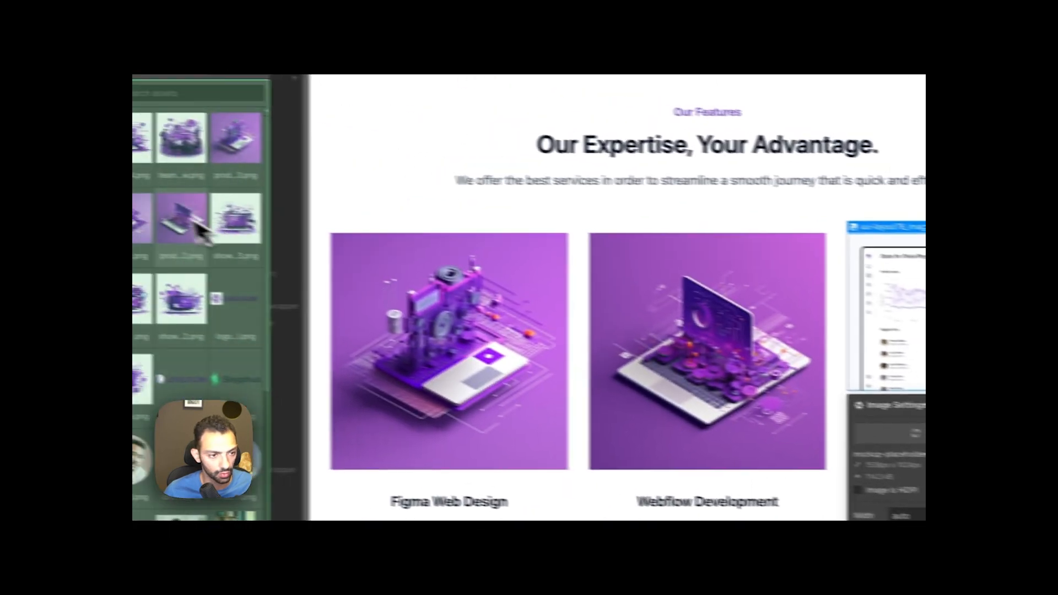
pyautogui.click(135, 229)
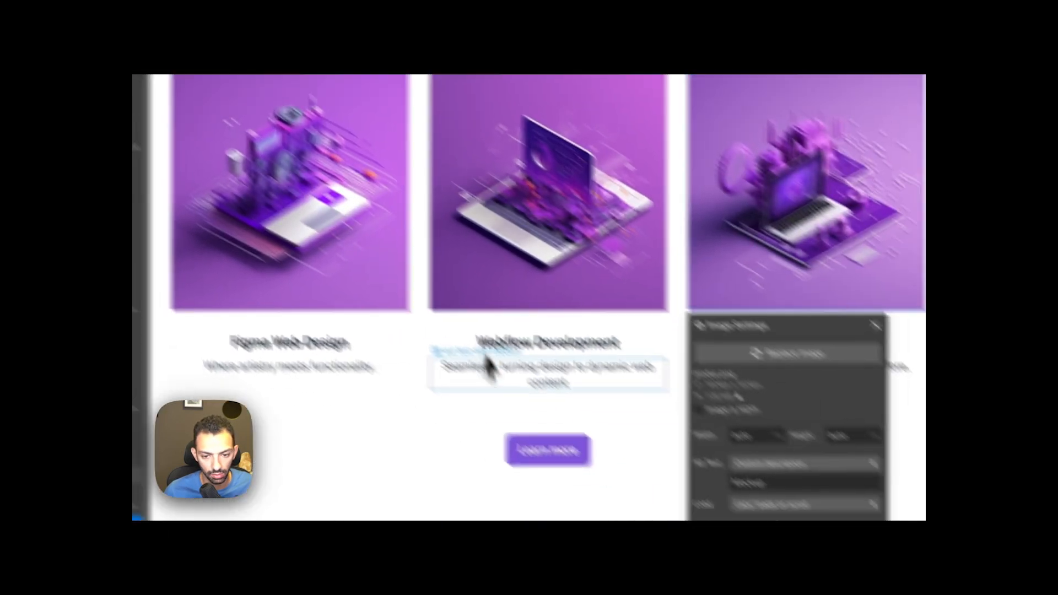
# Shorten the description under Webflow Development to "Turning design to dynamic web content"
pyautogui.click(488, 369)
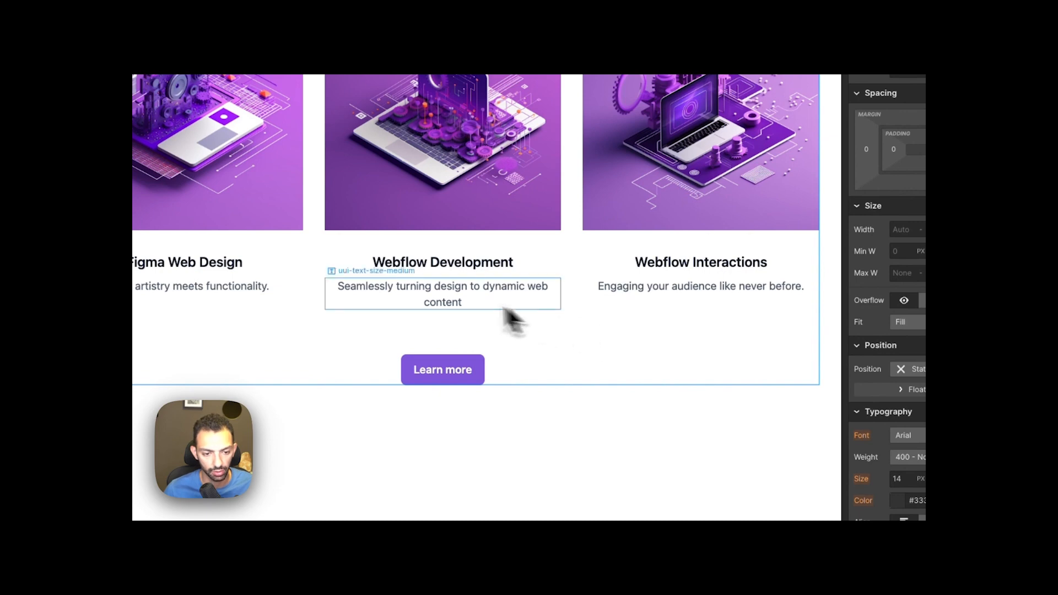
pyautogui.doubleClick(428, 290)
pyautogui.click(481, 303)
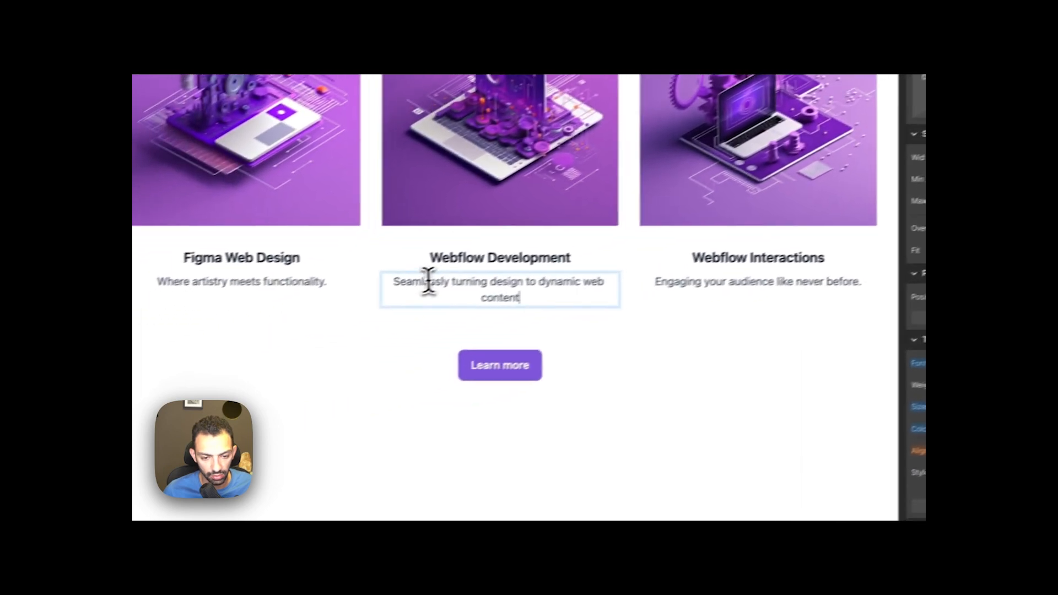
pyautogui.tripleClick(285, 336)
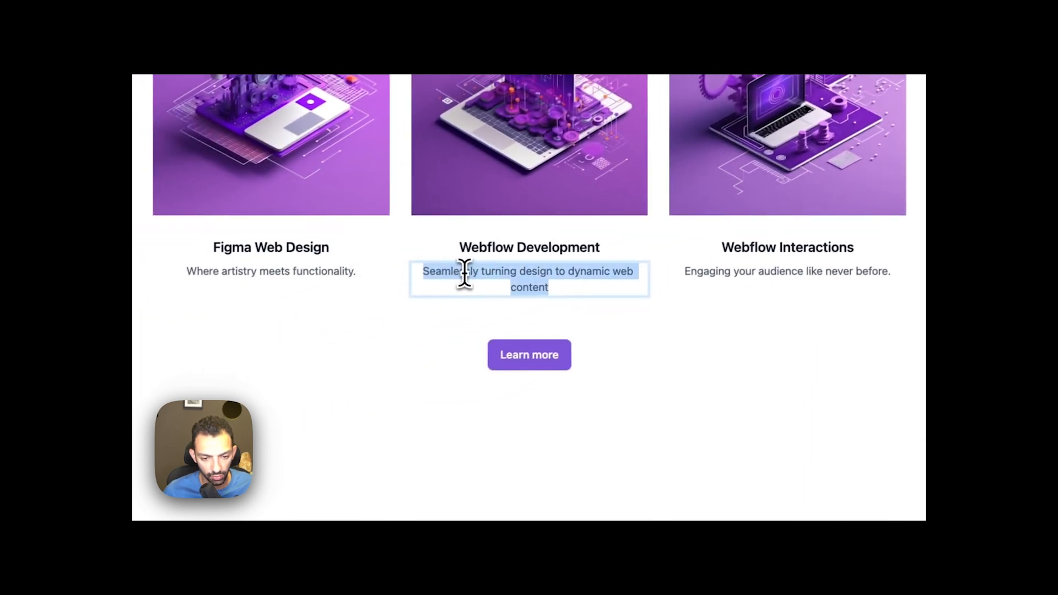
pyautogui.click(389, 352)
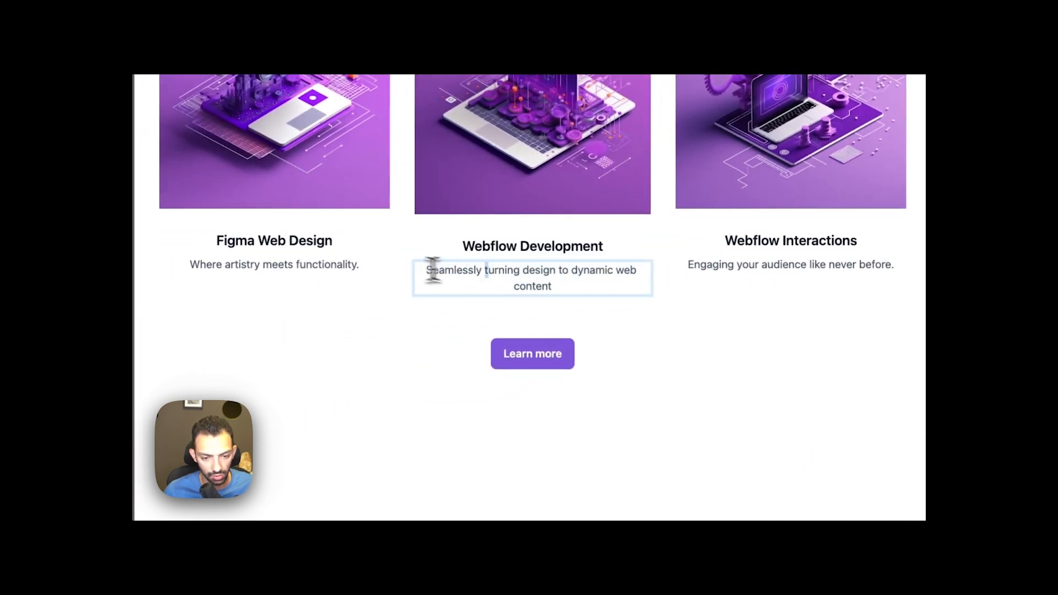
pyautogui.moveTo(432, 270); pyautogui.dragTo(417, 269)
pyautogui.write('T')
pyautogui.press('Escape')
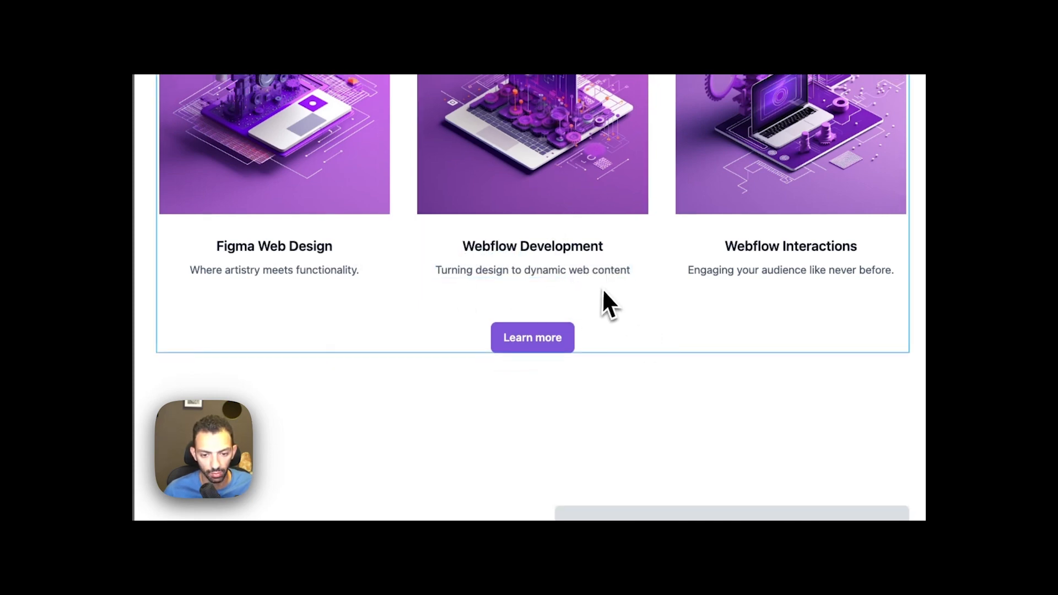
# Add a period to the end of the Webflow Development description
pyautogui.click(618, 276)
pyautogui.doubleClick(628, 274)
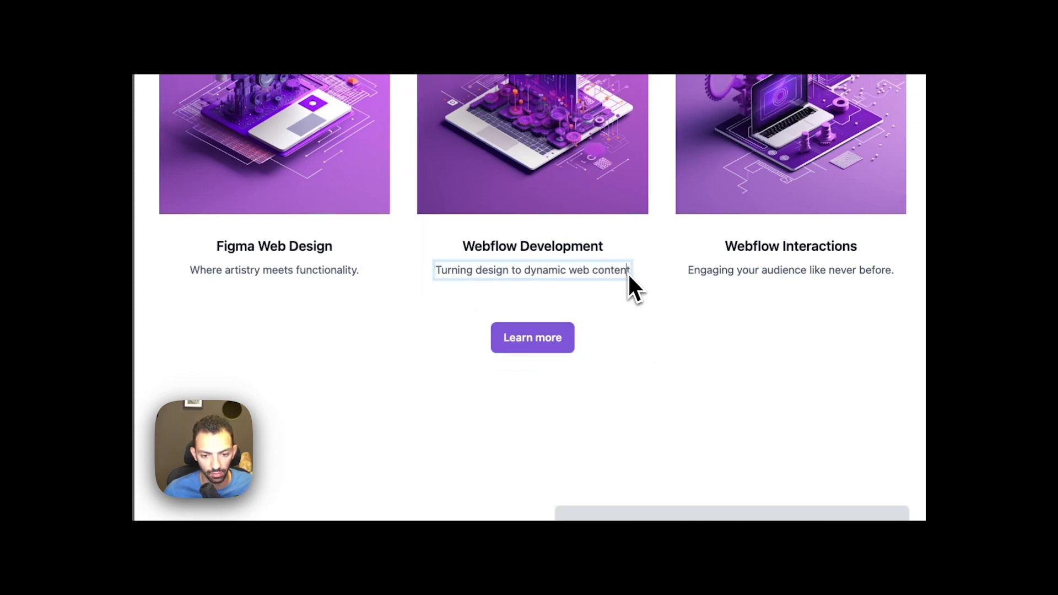
pyautogui.write('.')
pyautogui.click(725, 286)
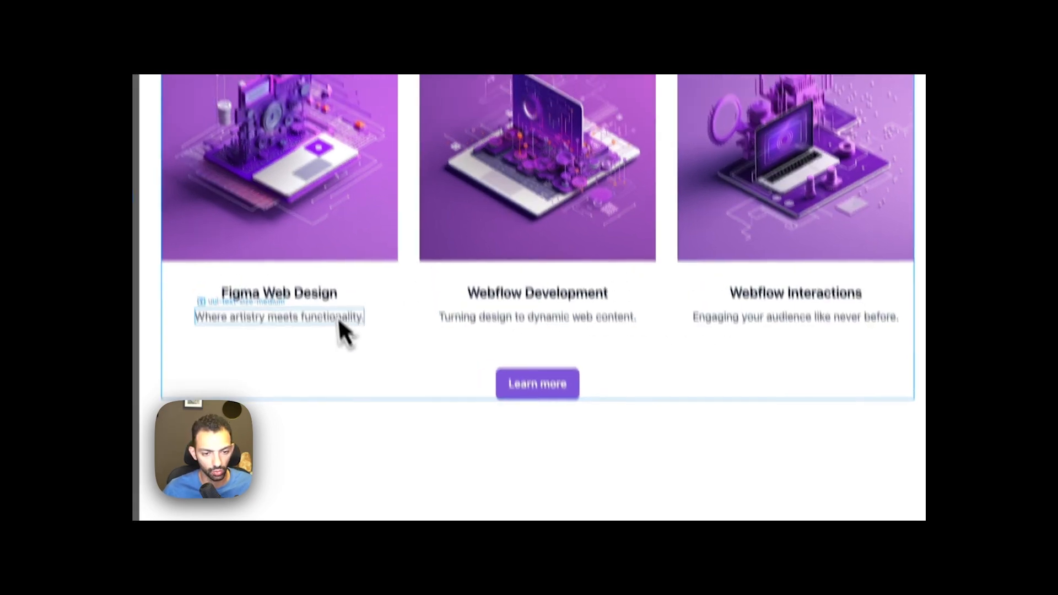
# Select the Figma Web Design image and rename its style class to uui-feature_image
pyautogui.click(629, 125)
pyautogui.click(647, 461)
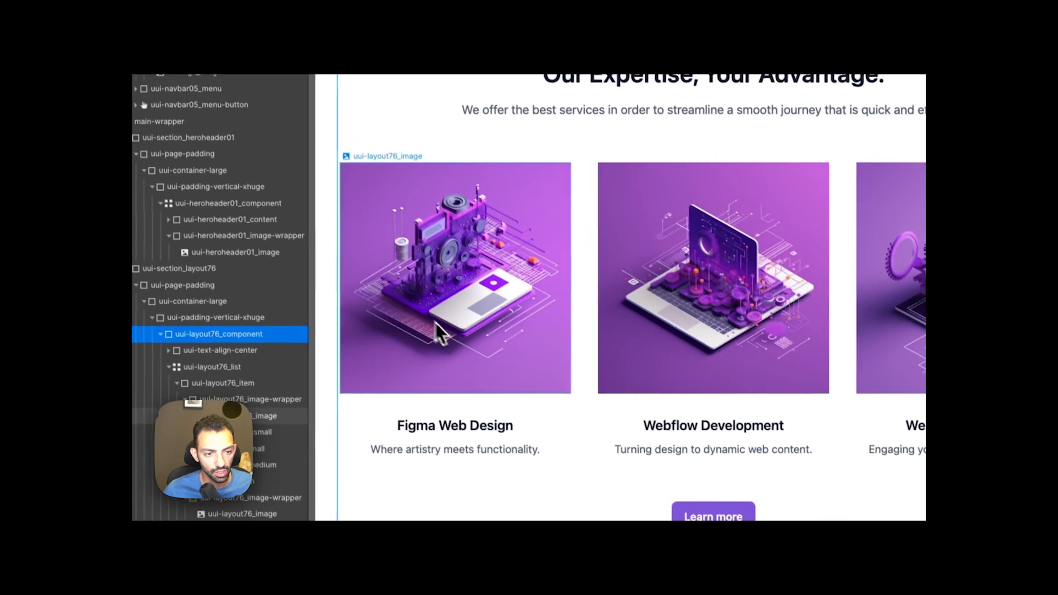
pyautogui.click(388, 270)
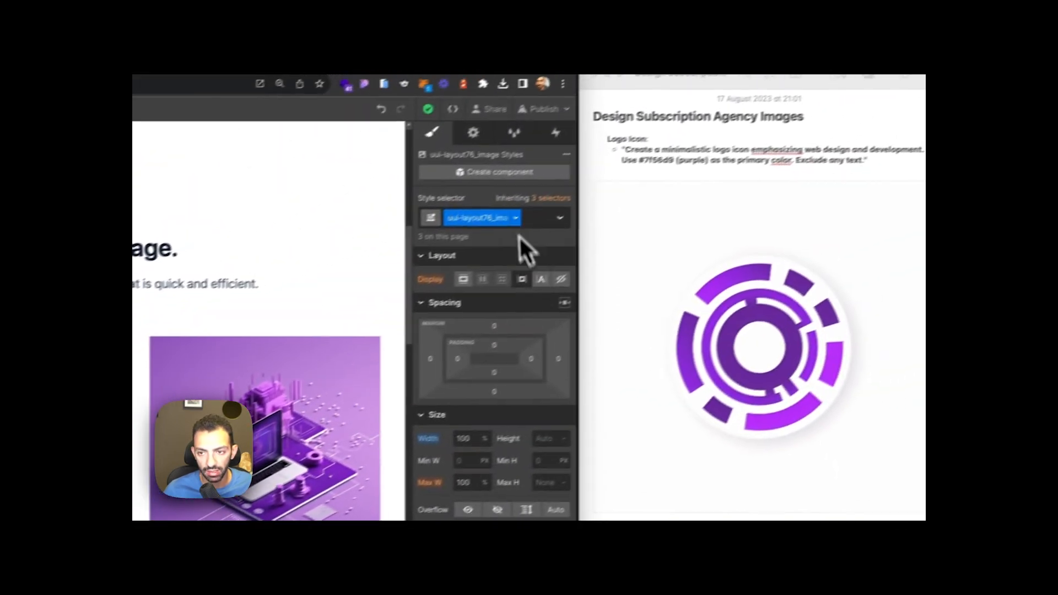
pyautogui.doubleClick(455, 230)
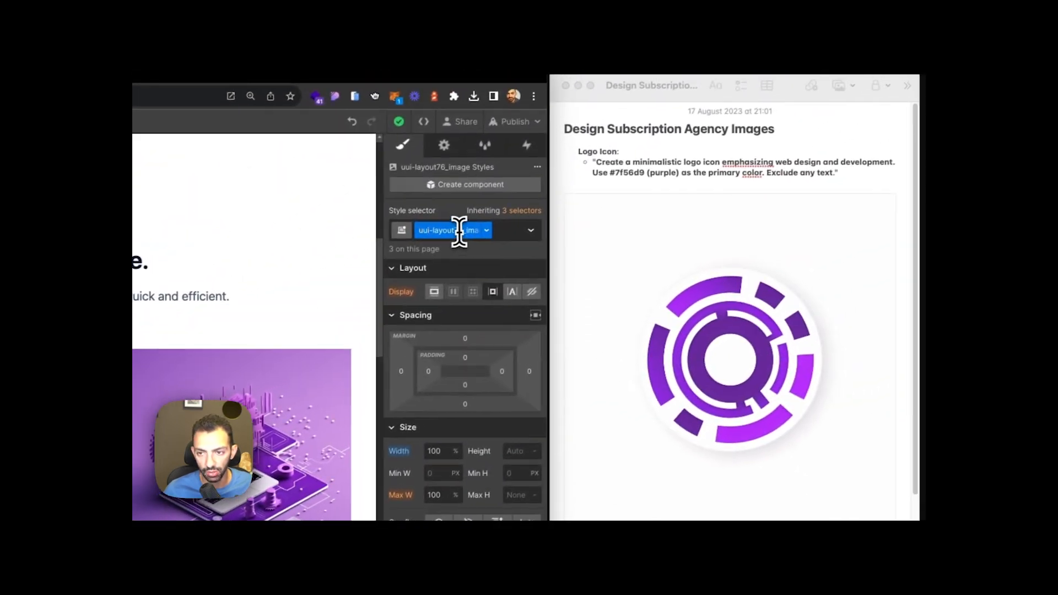
pyautogui.click(434, 233)
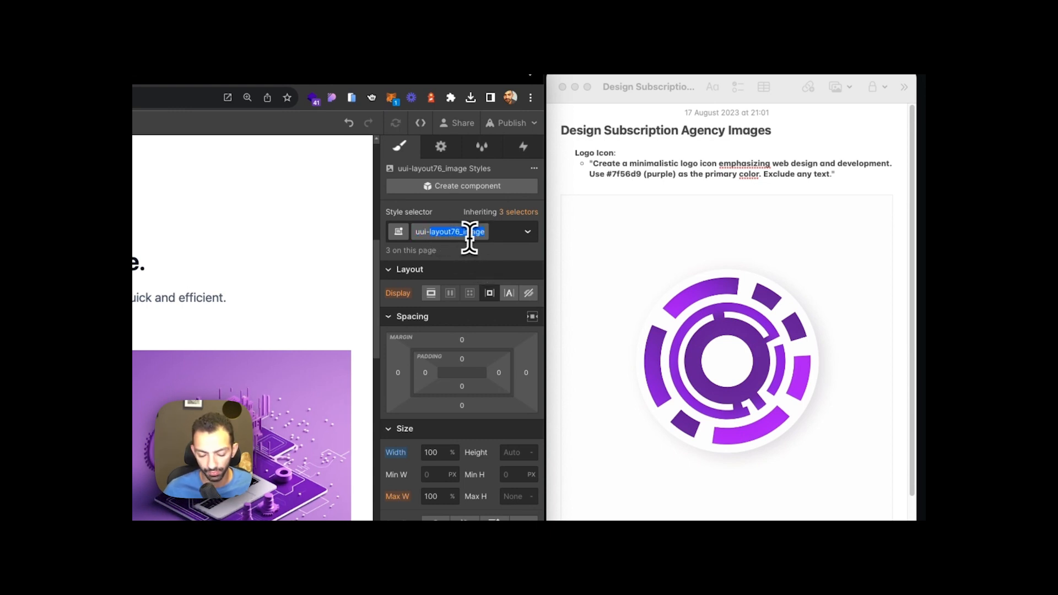
pyautogui.write('featu')
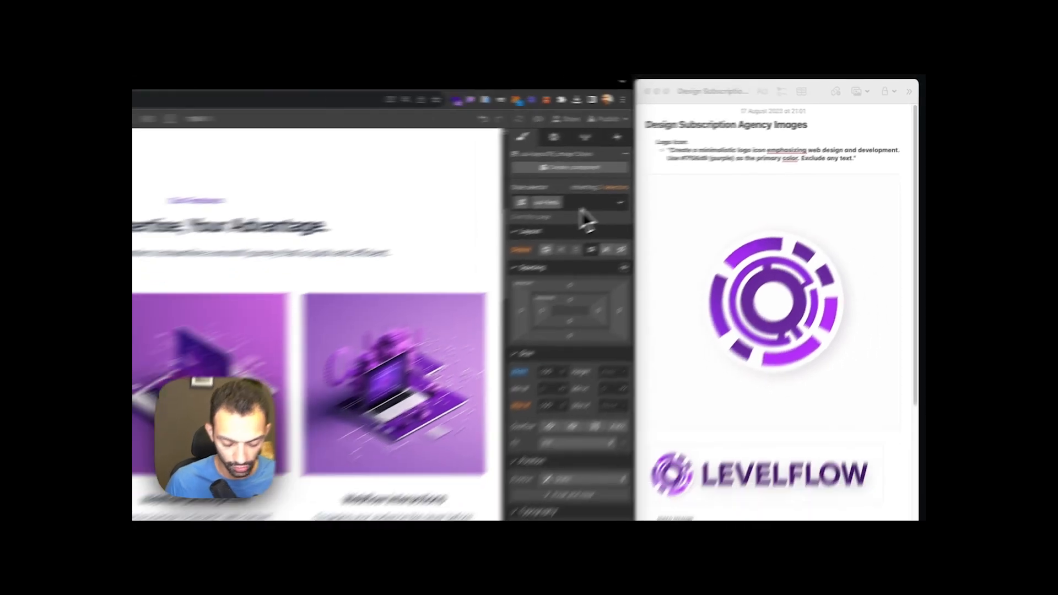
pyautogui.write('re')
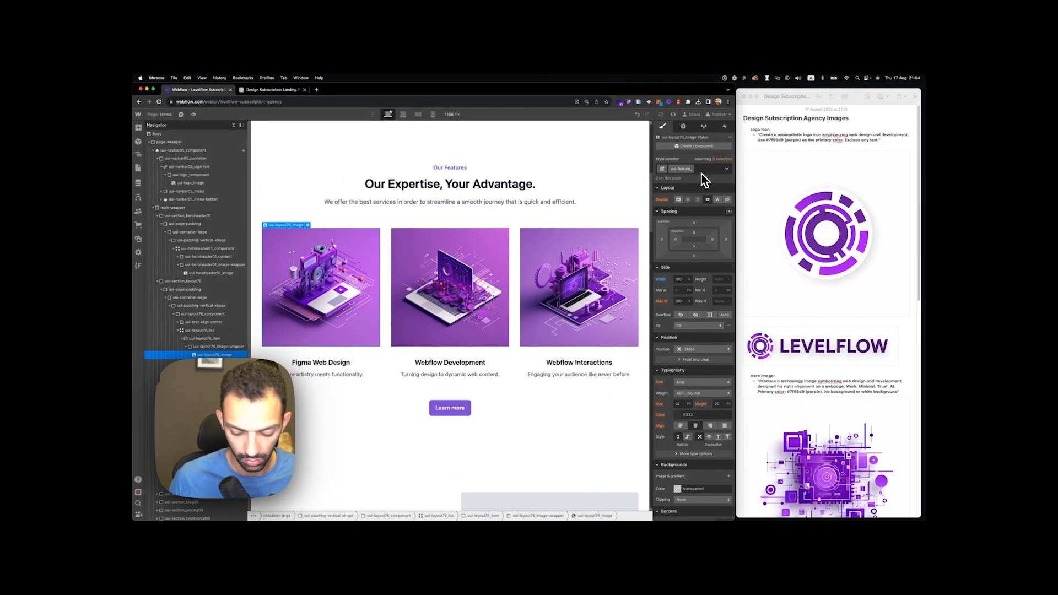
pyautogui.write('_image')
pyautogui.press('Return')
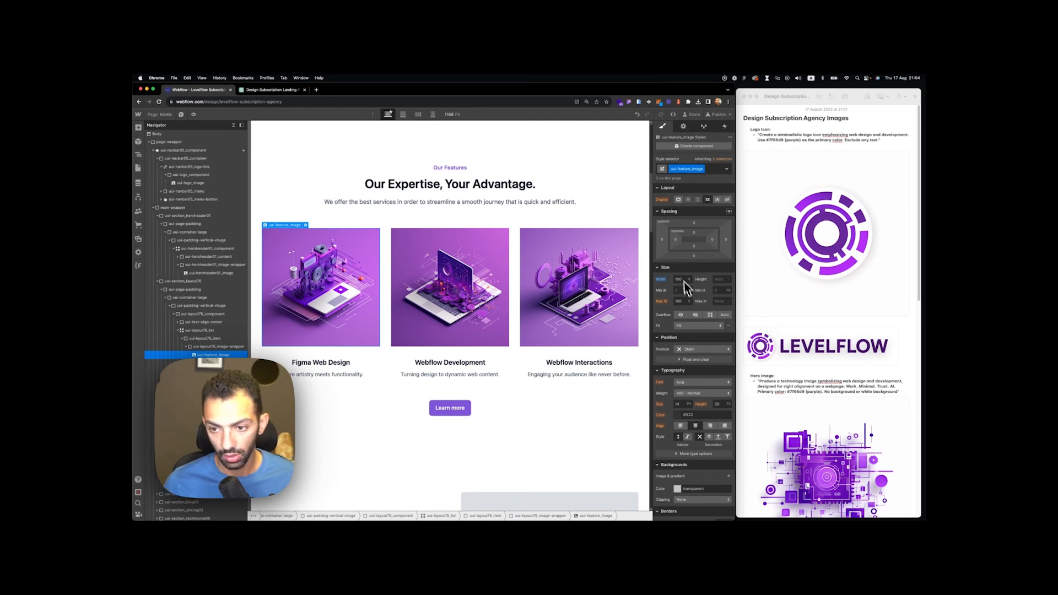
# Set the width and height of the uui-feature_image class to 345 px
pyautogui.click(680, 280)
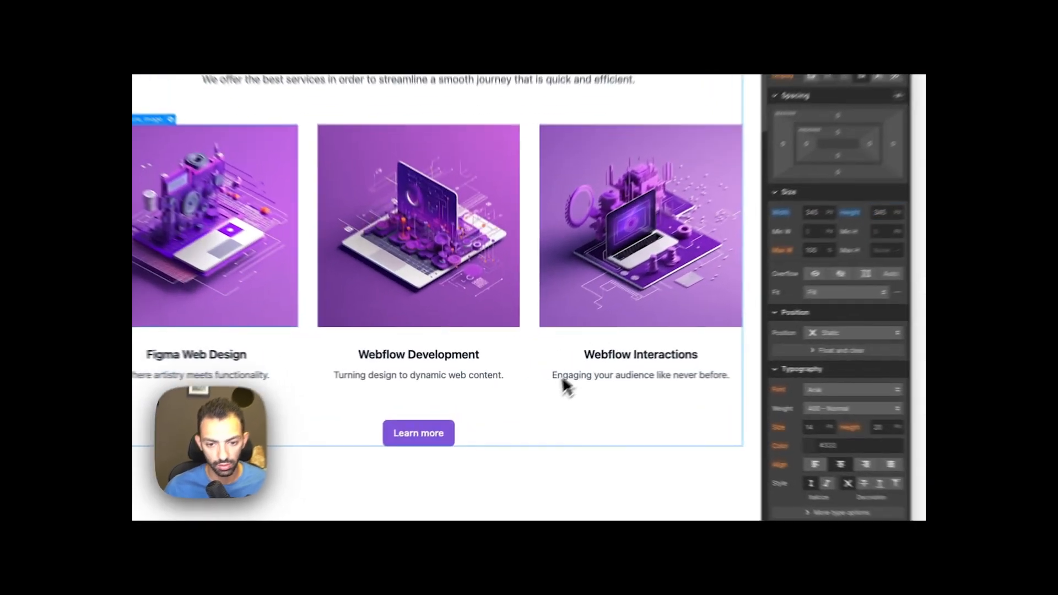
pyautogui.click(530, 385)
pyautogui.scroll(3, 459, 314)
pyautogui.click(374, 421)
pyautogui.scroll(-1, 388, 439)
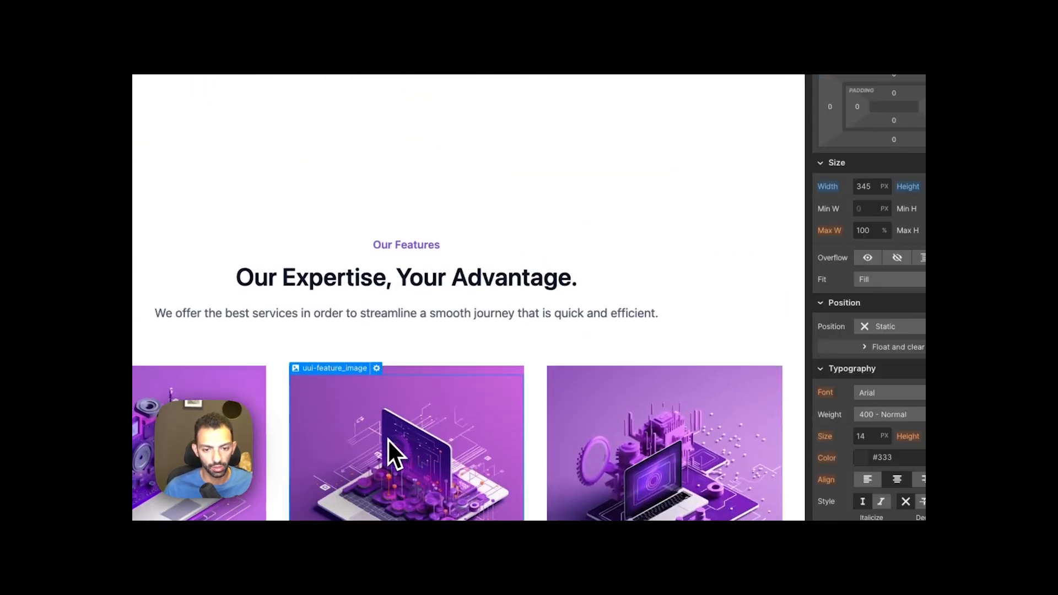
# Inspect the hero image's size settings and Finsweet's Client-First tools, including the PX to REM Migrator
pyautogui.scroll(6, 396, 441)
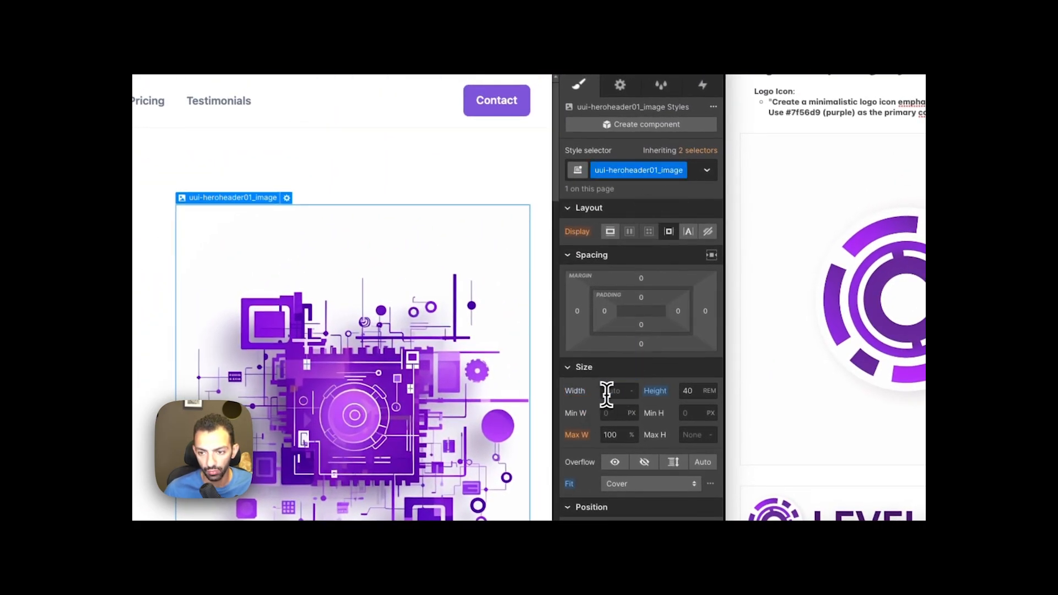
pyautogui.press('BackSpace')
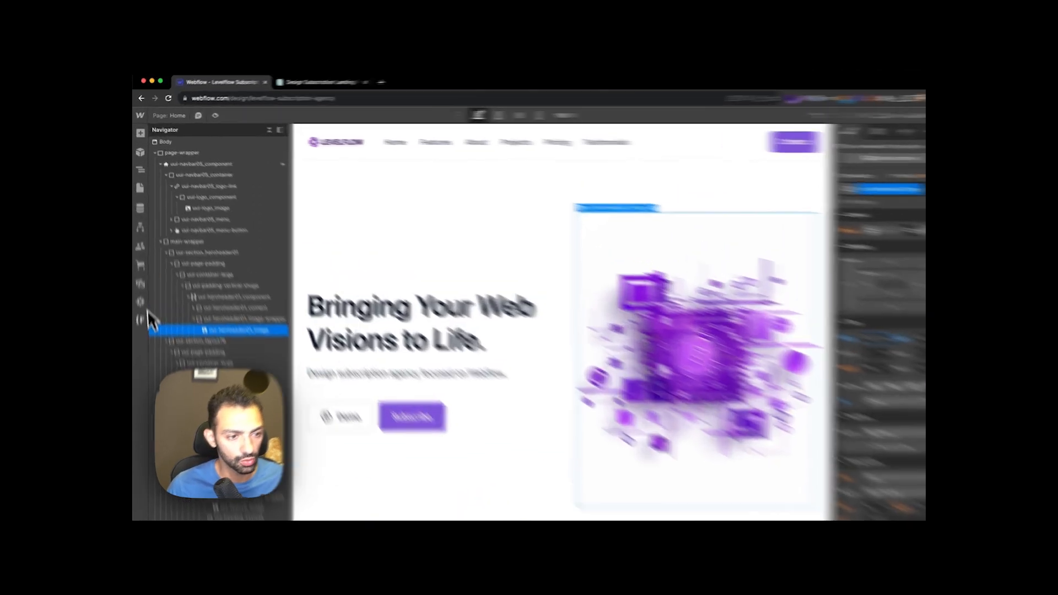
pyautogui.click(138, 265)
pyautogui.click(191, 144)
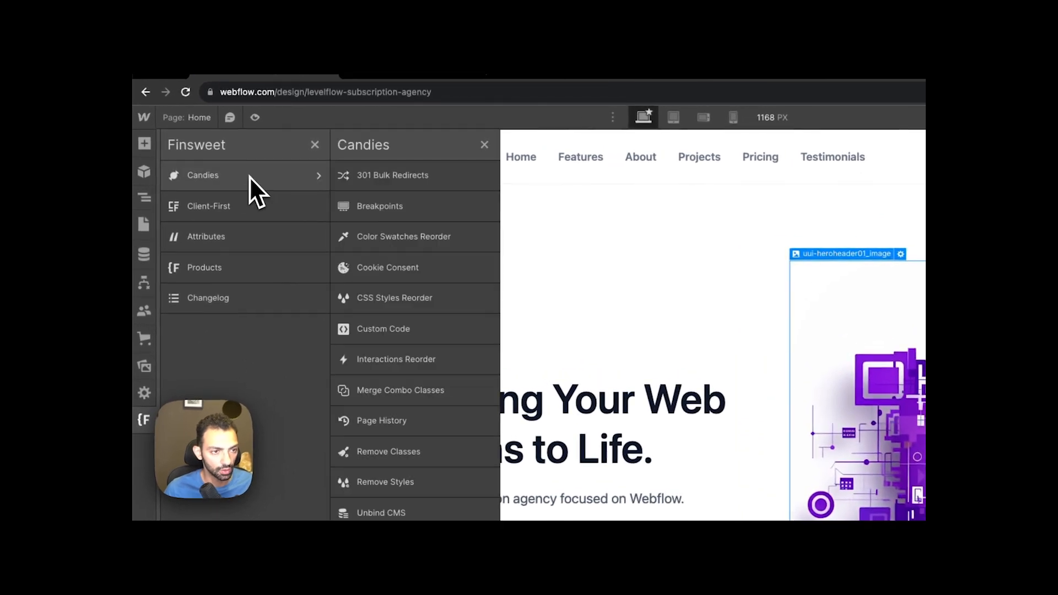
pyautogui.click(241, 207)
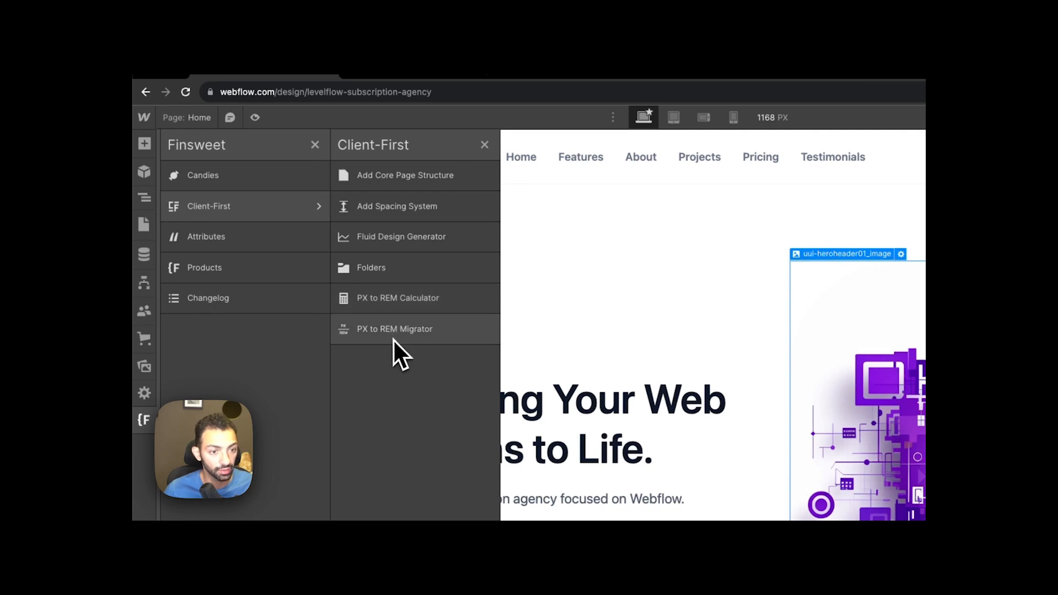
pyautogui.click(394, 330)
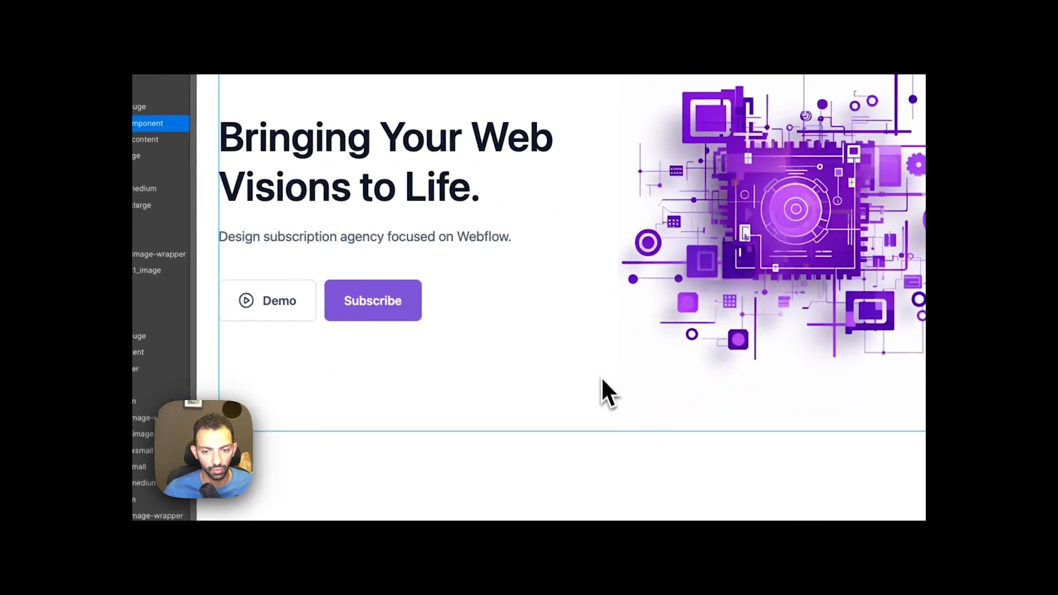
# Select the dashboard image nested in the About us section's video lightbox
pyautogui.scroll(-8, 604, 380)
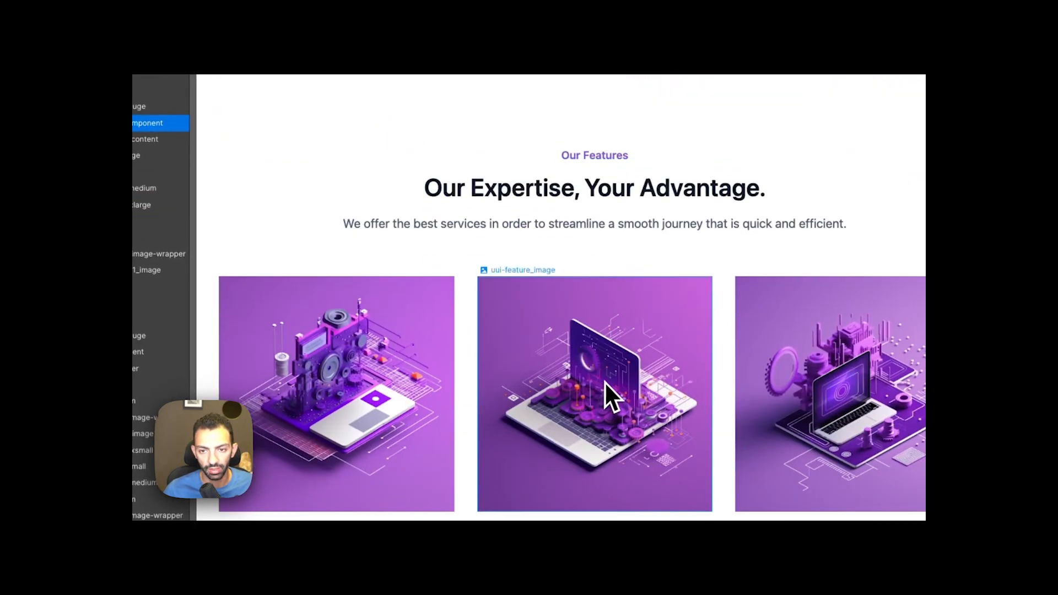
pyautogui.scroll(8, 604, 382)
pyautogui.click(601, 442)
pyautogui.scroll(-4, 675, 375)
pyautogui.scroll(-15, 676, 376)
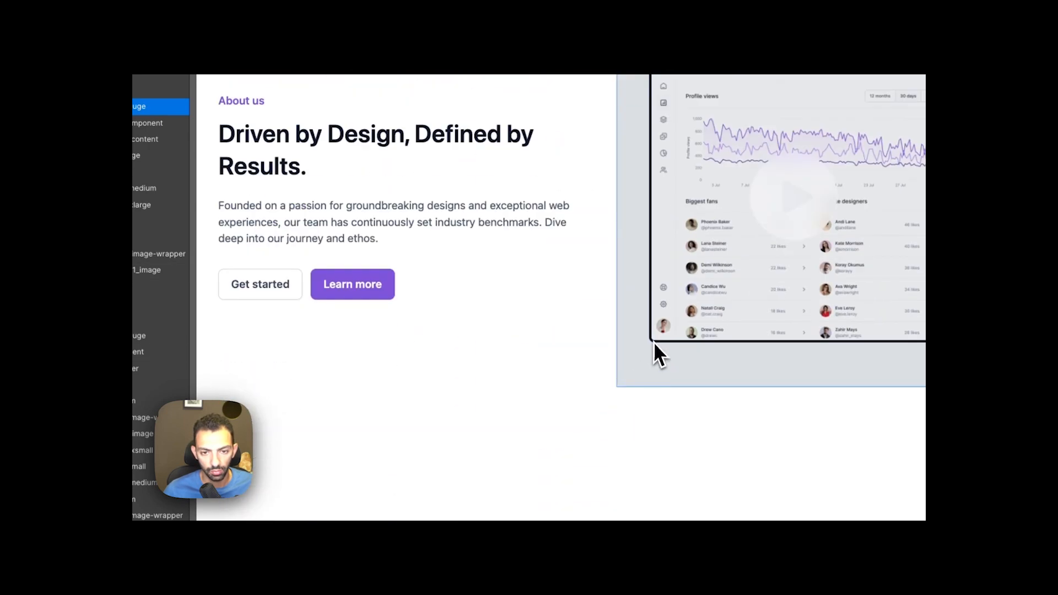
pyautogui.click(653, 342)
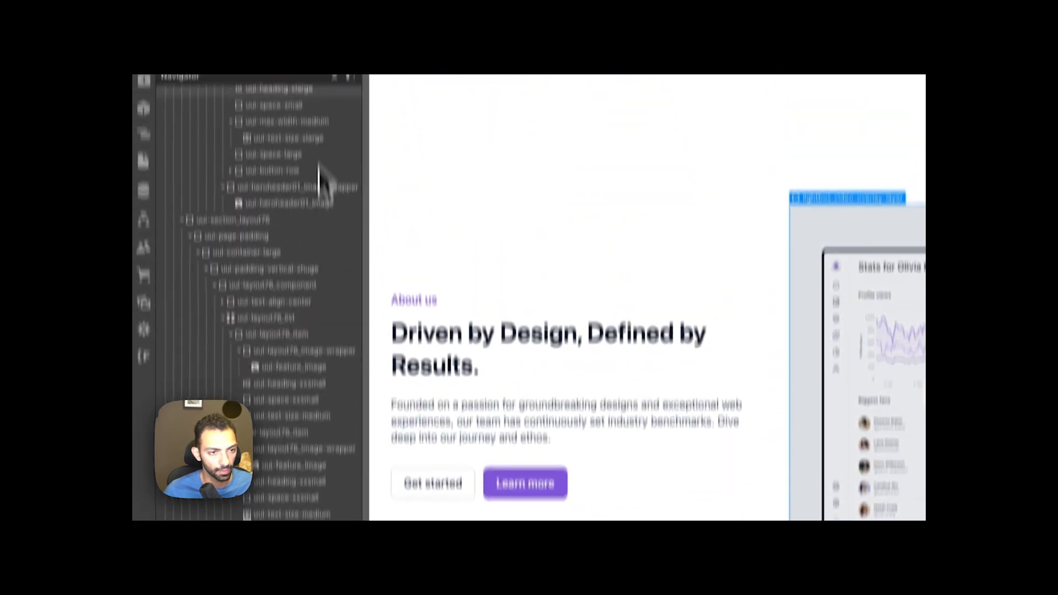
pyautogui.click(334, 169)
pyautogui.click(907, 201)
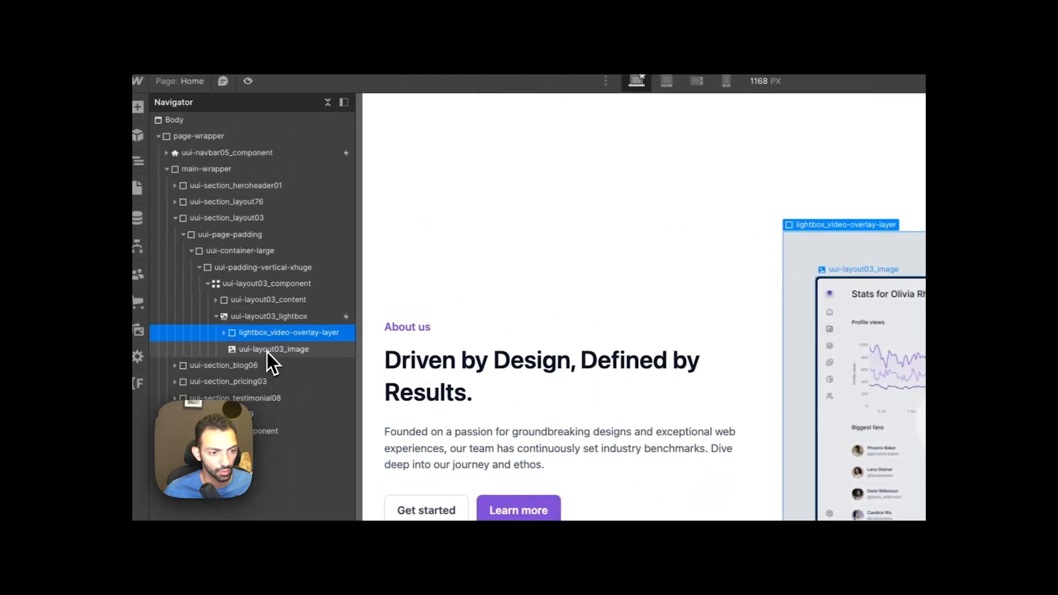
pyautogui.click(209, 349)
# Replace the About us dashboard image with the purple team illustration from the assets
pyautogui.click(844, 269)
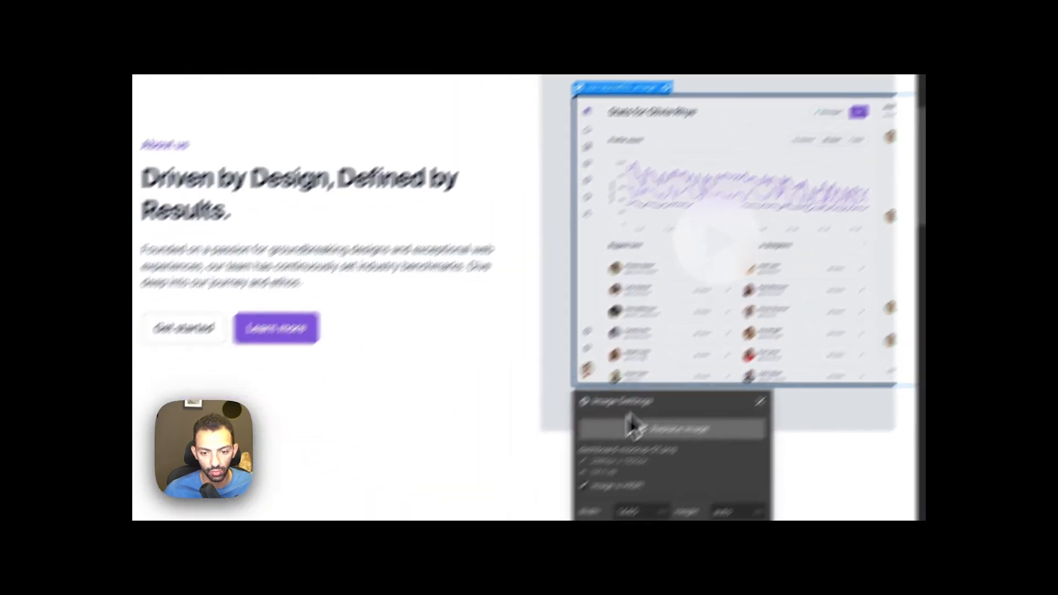
pyautogui.click(563, 479)
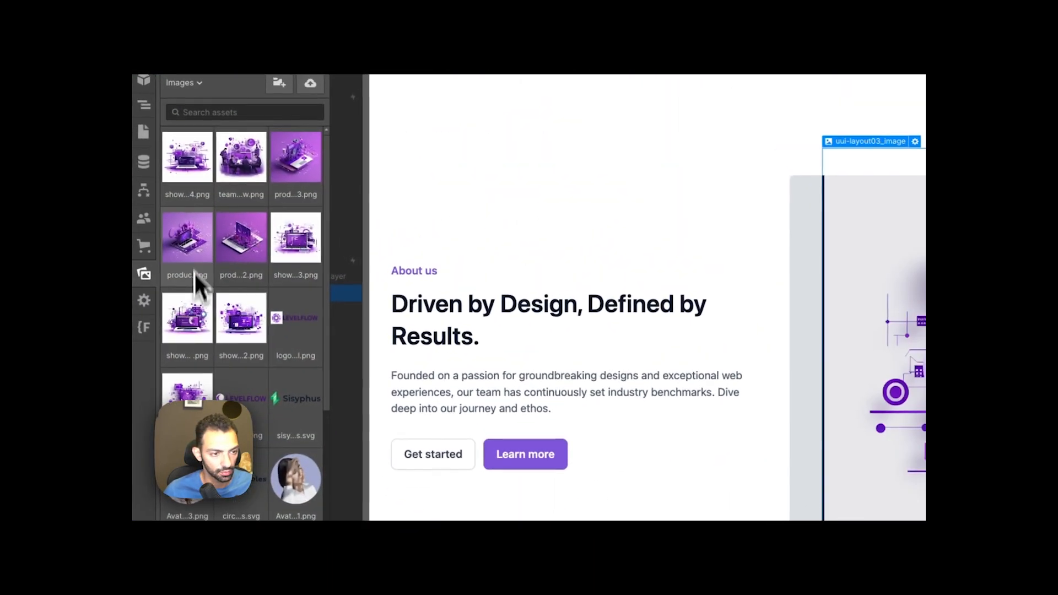
pyautogui.click(231, 166)
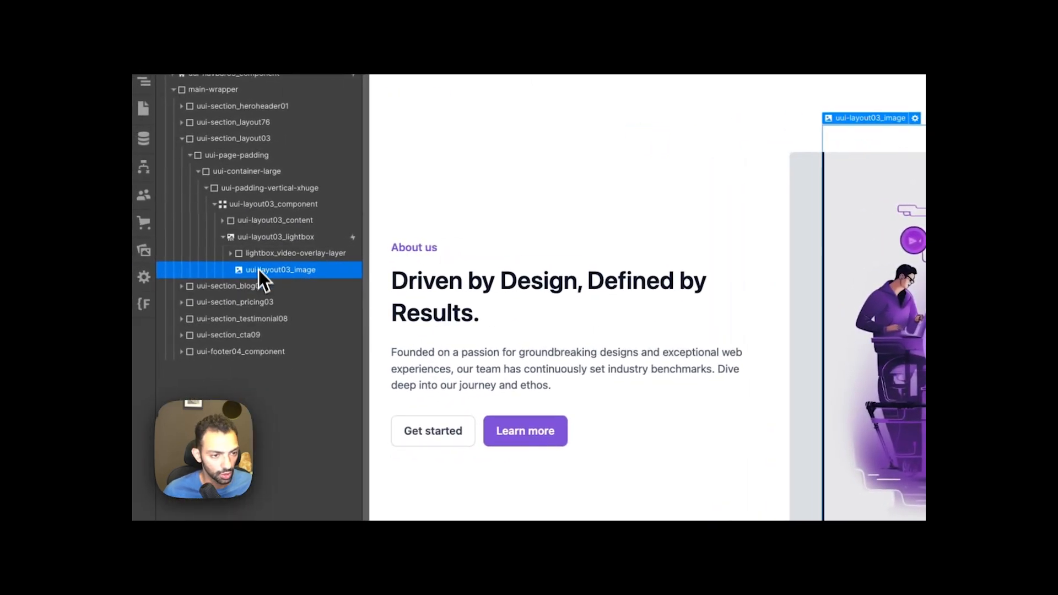
# Move the team illustration out of the lightbox into uui-layout03_component and delete the lightbox
pyautogui.moveTo(259, 269); pyautogui.dragTo(253, 236)
pyautogui.click(256, 253)
pyautogui.press('Delete')
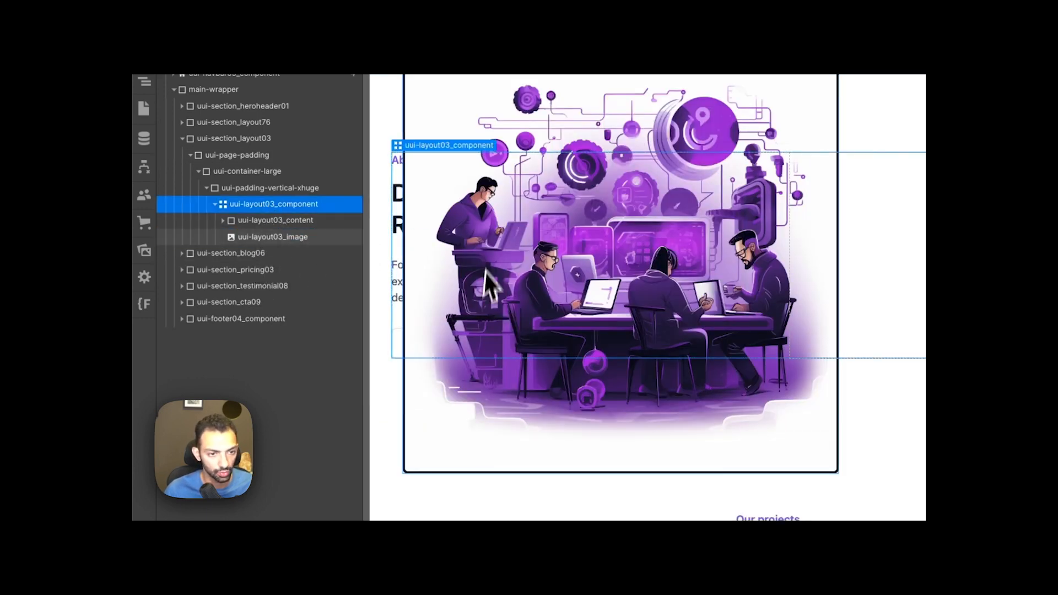
# Check the layout of the uui-layout03_component grid, and remove the shadow-xlarge and uui-layout03_image classes from the team illustration
pyautogui.click(237, 204)
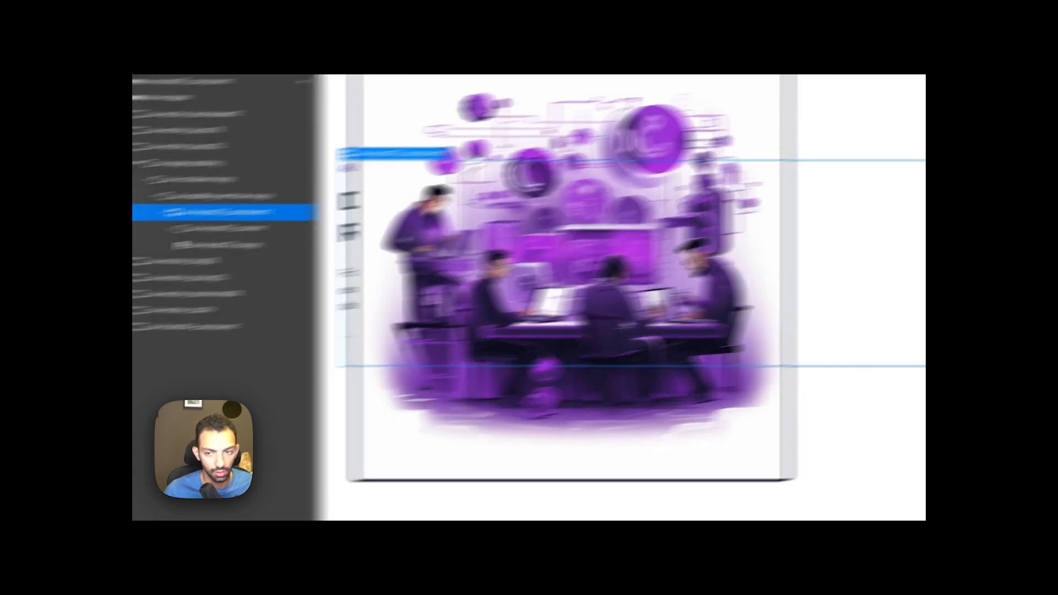
pyautogui.click(676, 259)
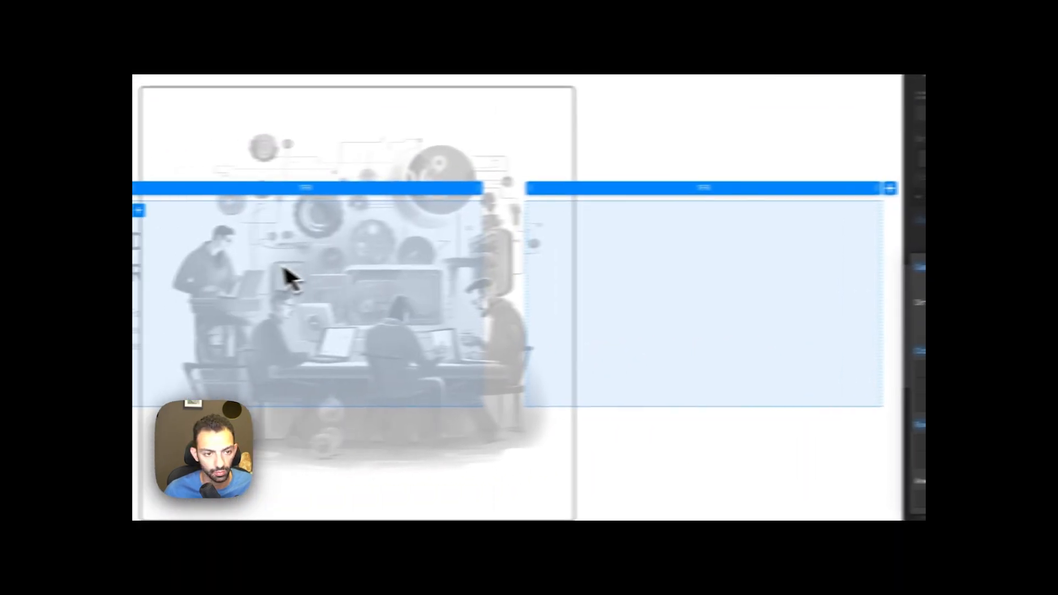
pyautogui.click(271, 286)
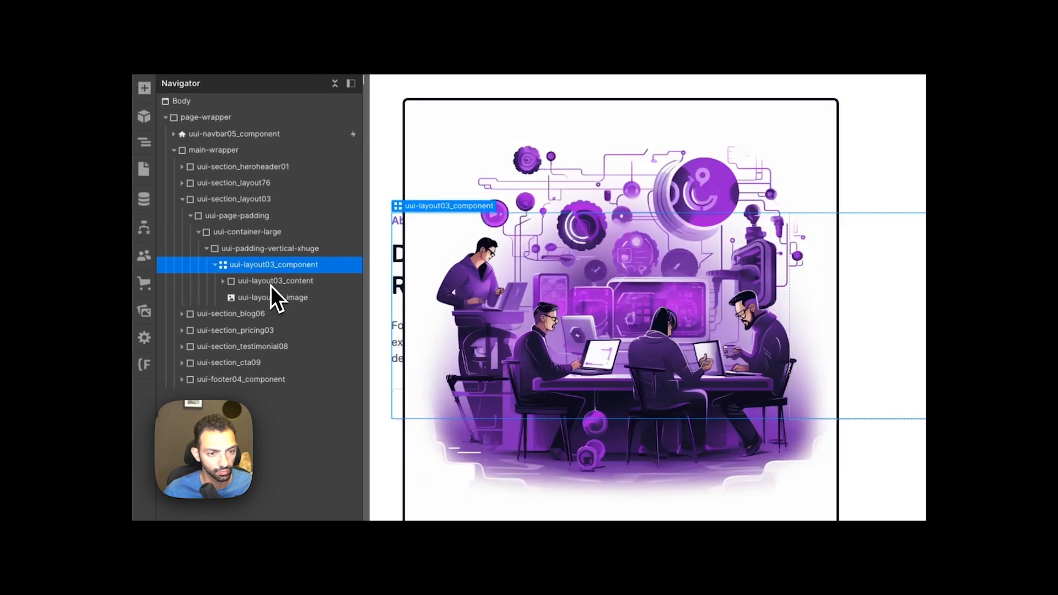
pyautogui.click(271, 295)
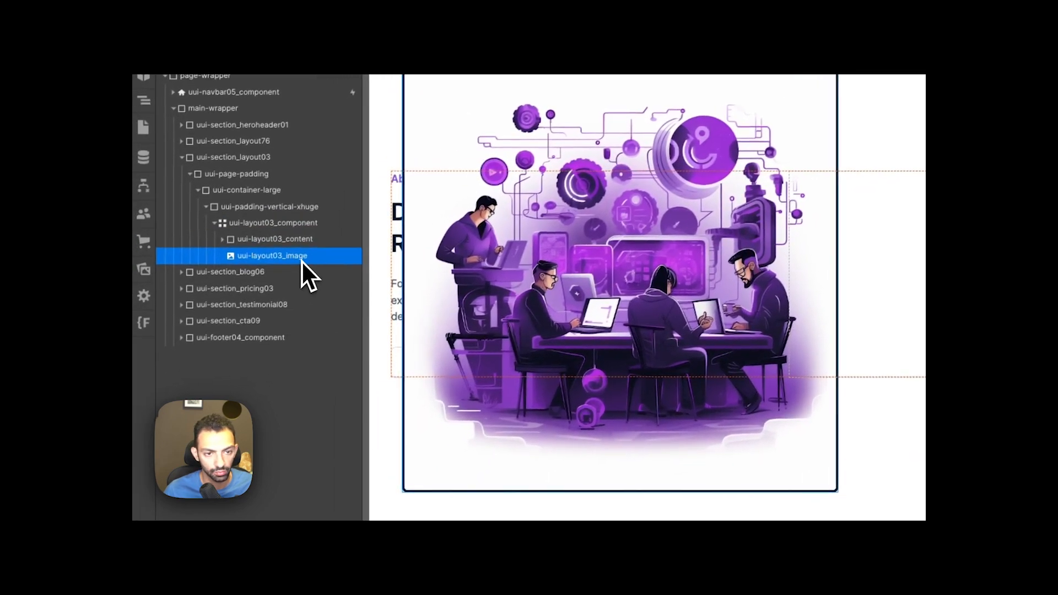
pyautogui.click(265, 224)
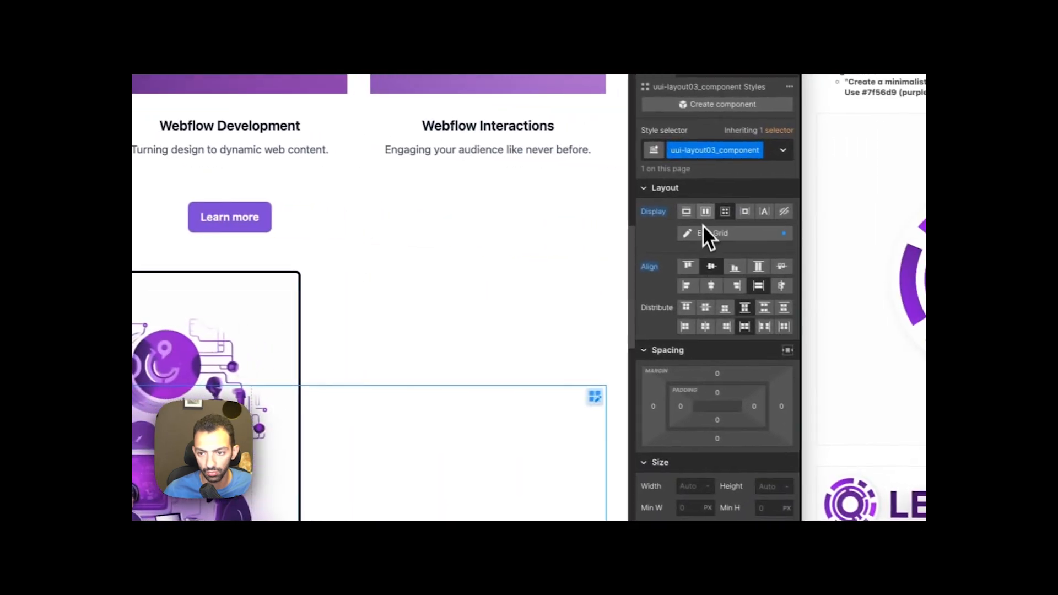
pyautogui.click(695, 211)
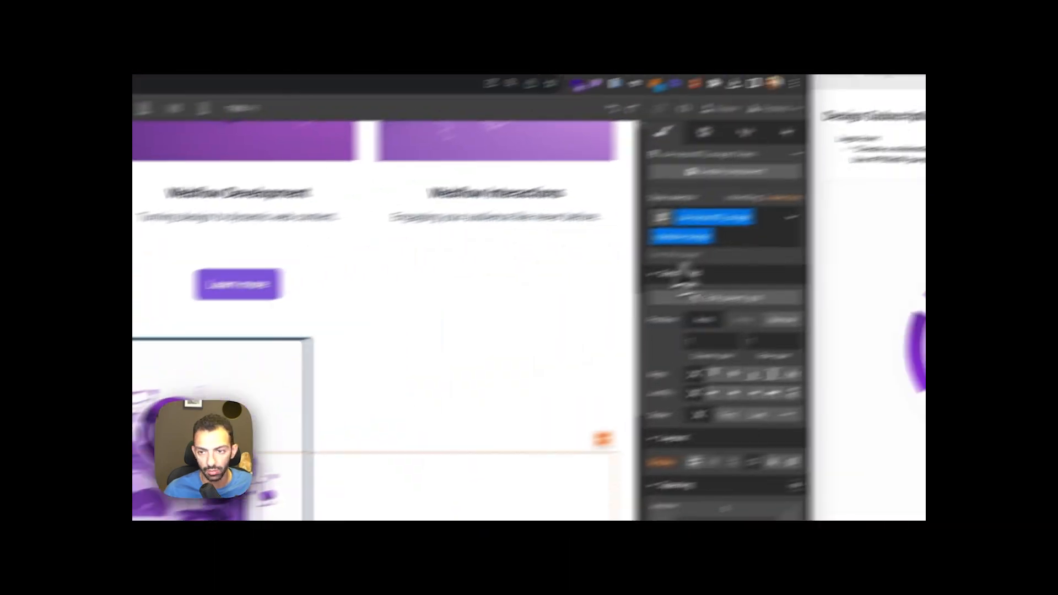
pyautogui.click(739, 239)
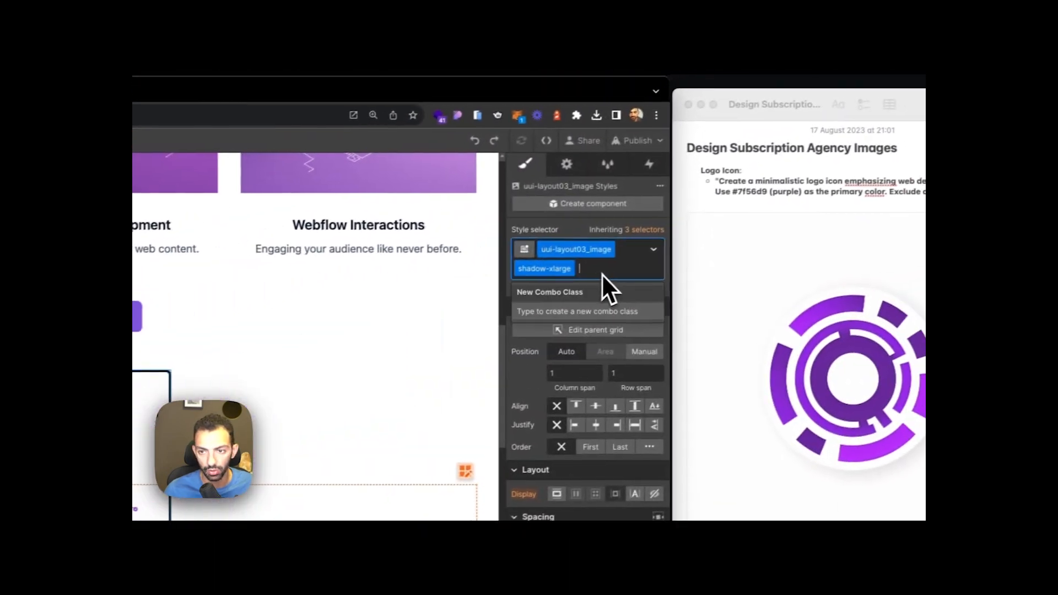
pyautogui.press('BackSpace')
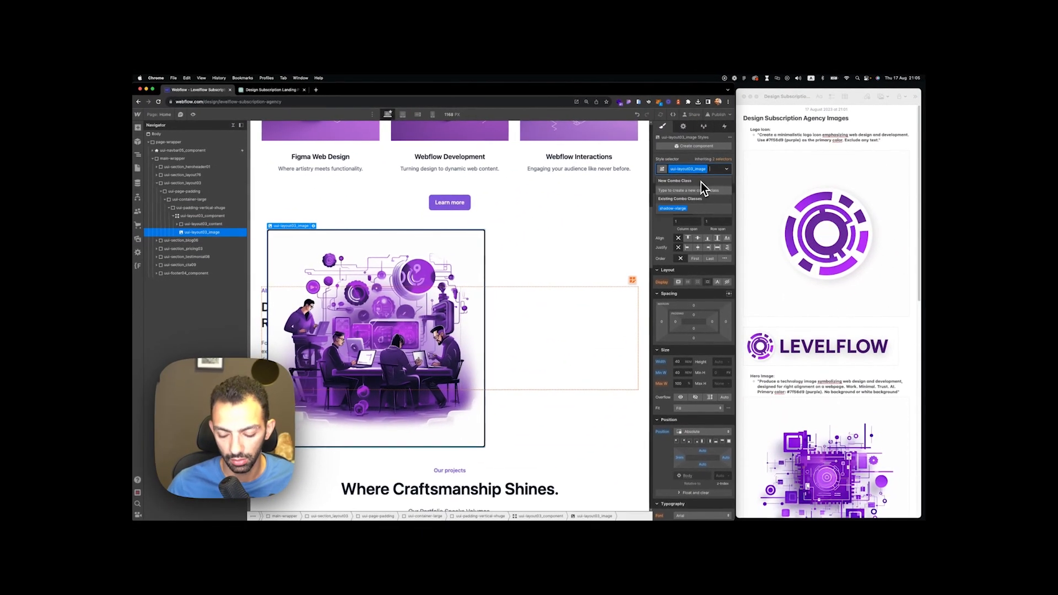
pyautogui.press('BackSpace')
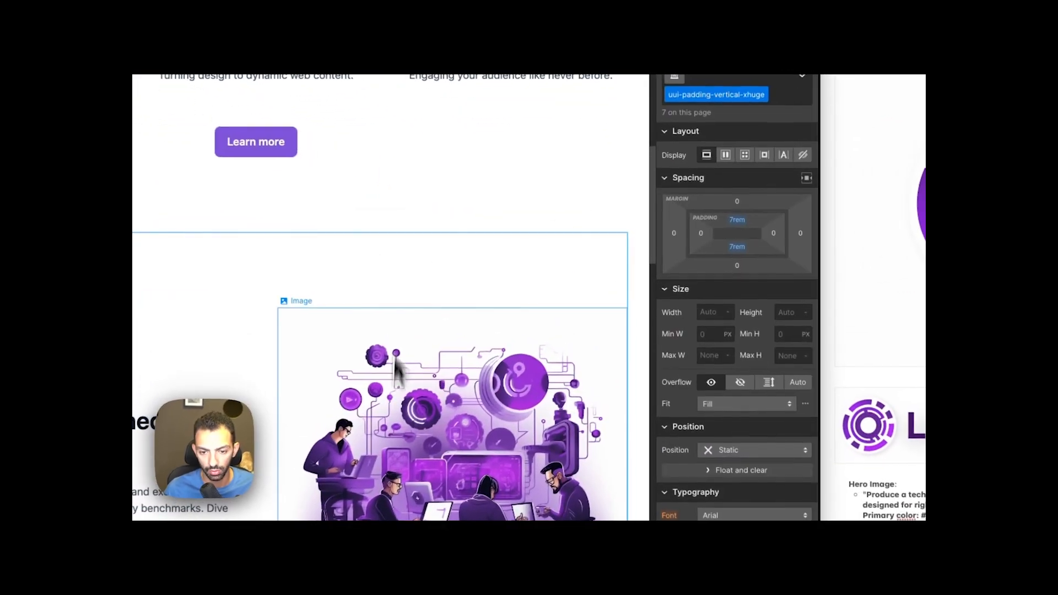
# Check the hero image's size settings for reference, and give the team illustration a new class named team-image
pyautogui.click(376, 434)
pyautogui.scroll(15, 376, 436)
pyautogui.click(399, 406)
pyautogui.scroll(-12, 413, 394)
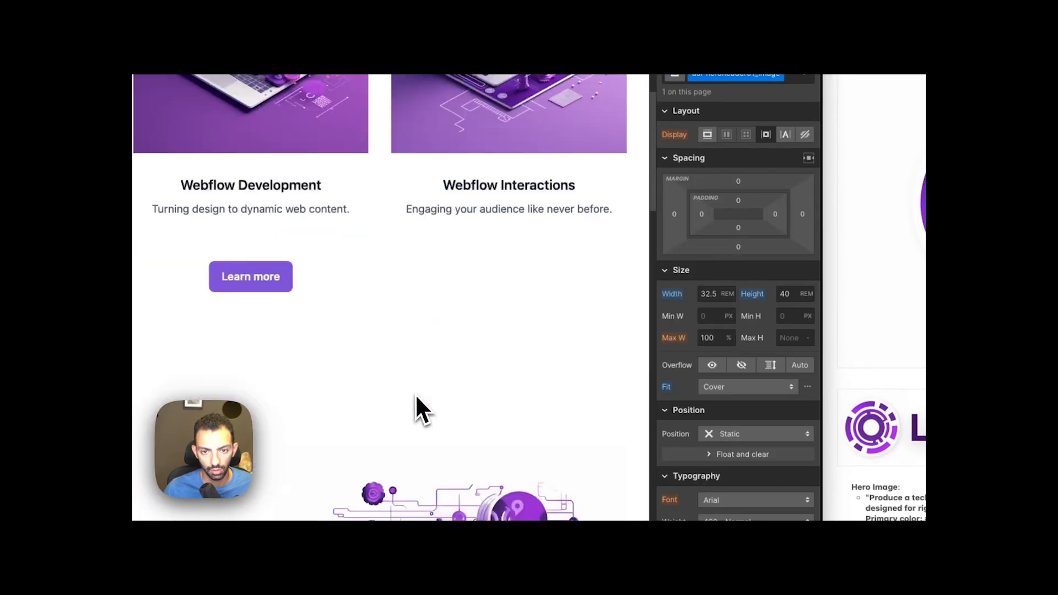
pyautogui.scroll(-10, 416, 391)
pyautogui.scroll(4, 424, 220)
pyautogui.click(457, 226)
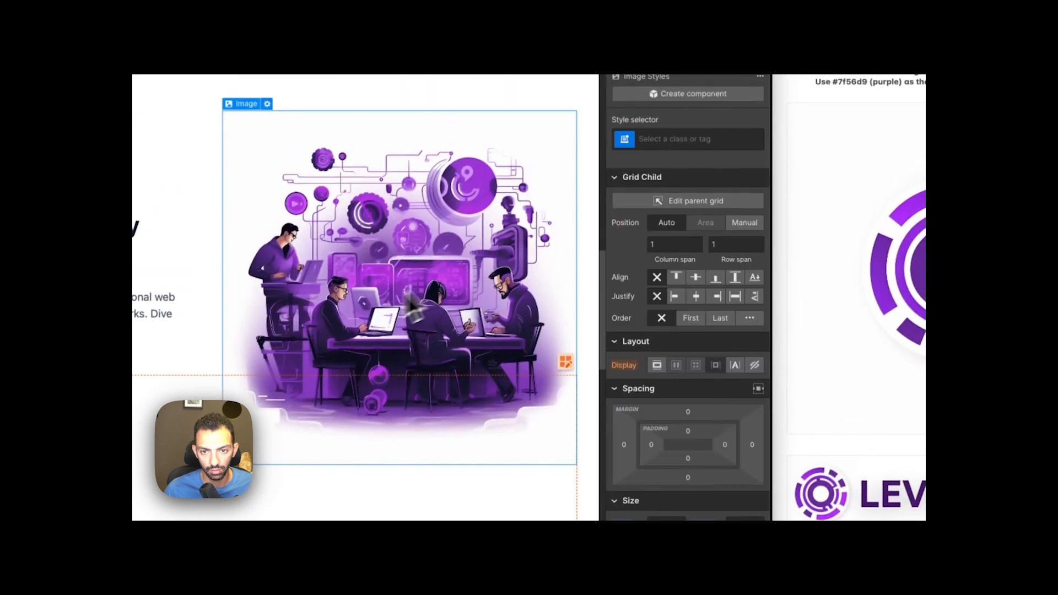
pyautogui.click(670, 140)
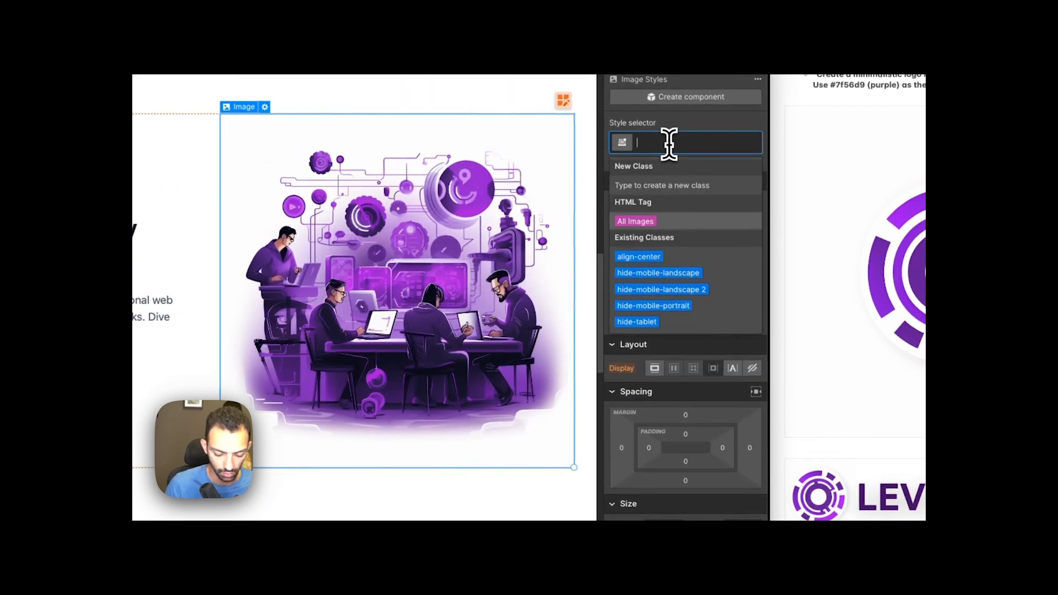
pyautogui.write('team-image')
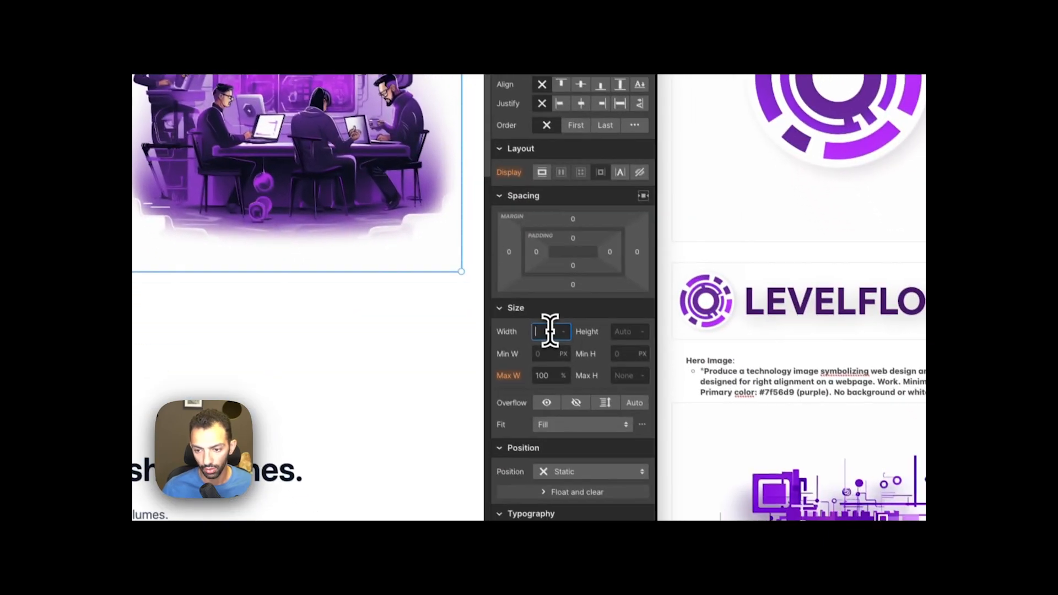
# Set the team-image class's width to 520 px, trying a height of 40 rem and resetting it
pyautogui.click(547, 323)
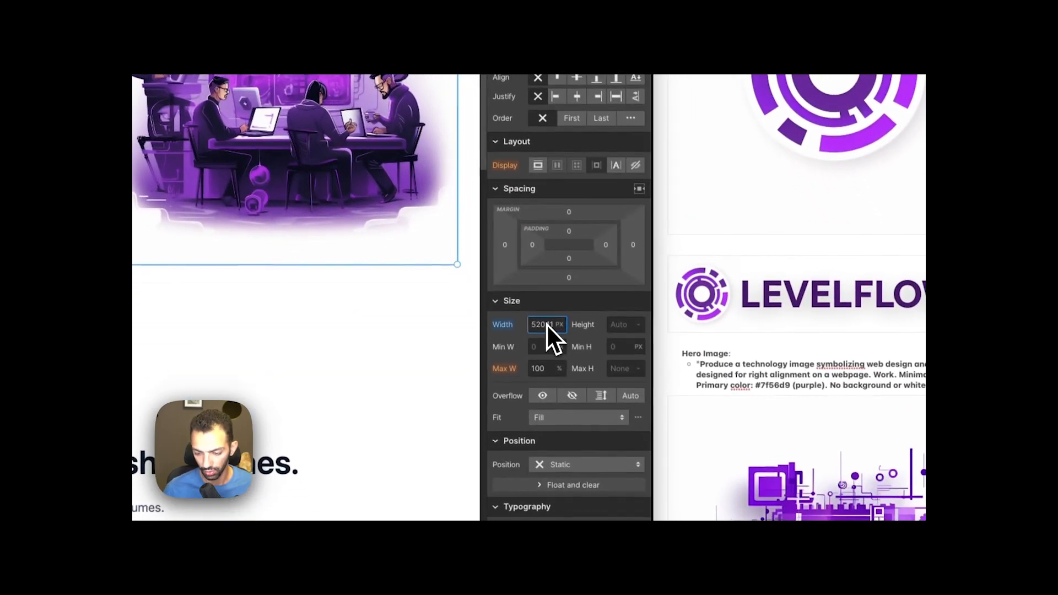
pyautogui.press('Tab')
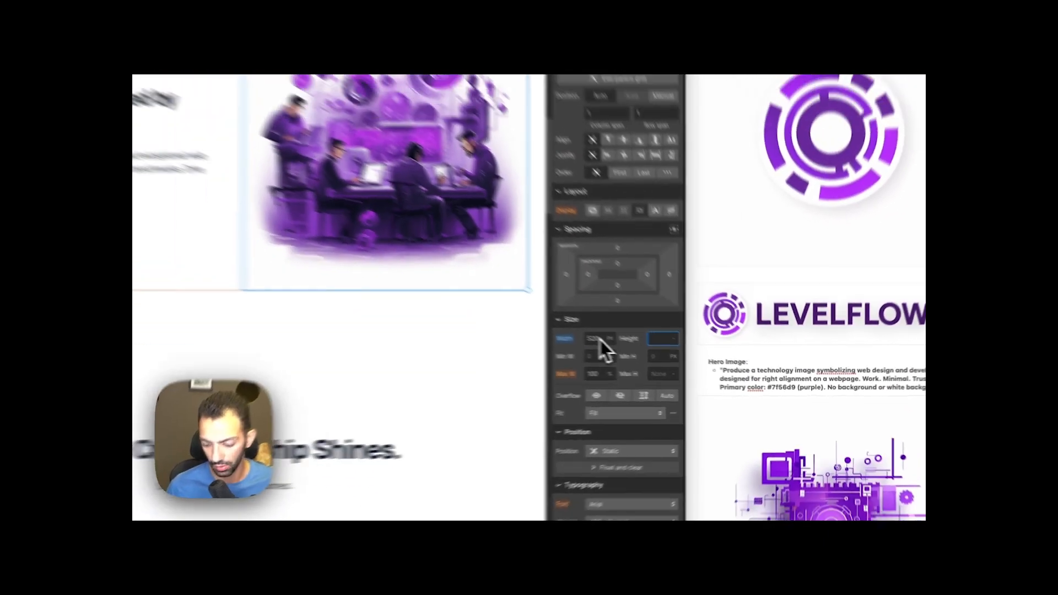
pyautogui.write('40rem')
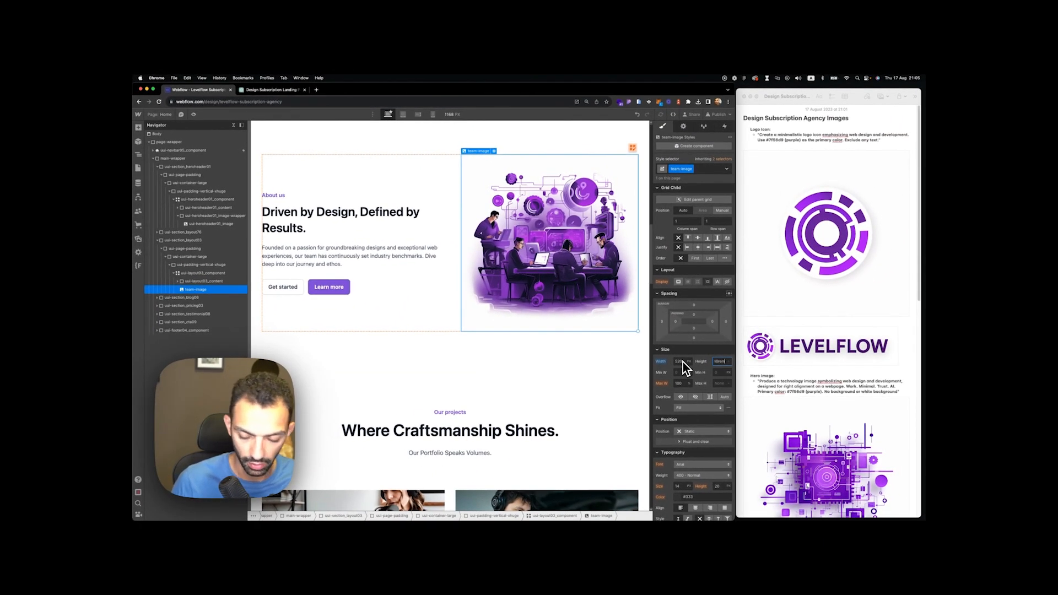
pyautogui.press('Return')
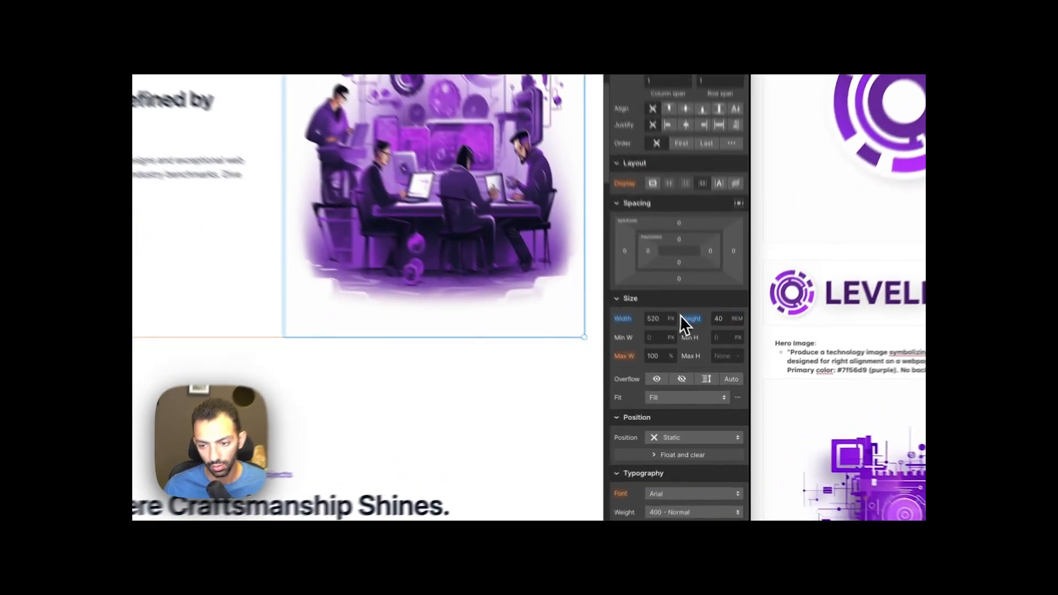
pyautogui.keyDown('alt'); pyautogui.click(700, 362); pyautogui.keyUp('alt')
pyautogui.click(722, 302)
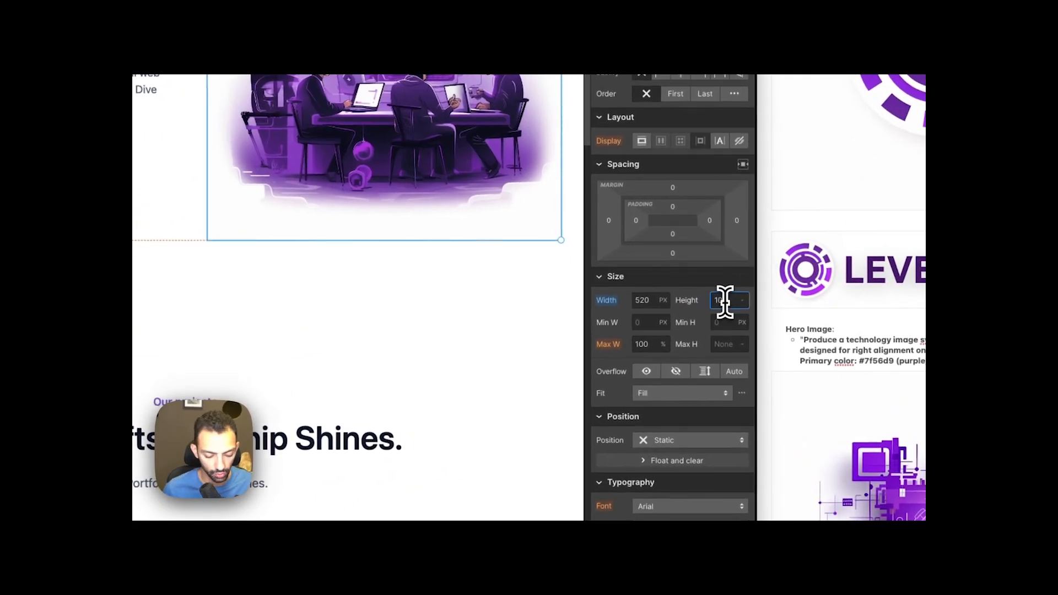
pyautogui.click(303, 282)
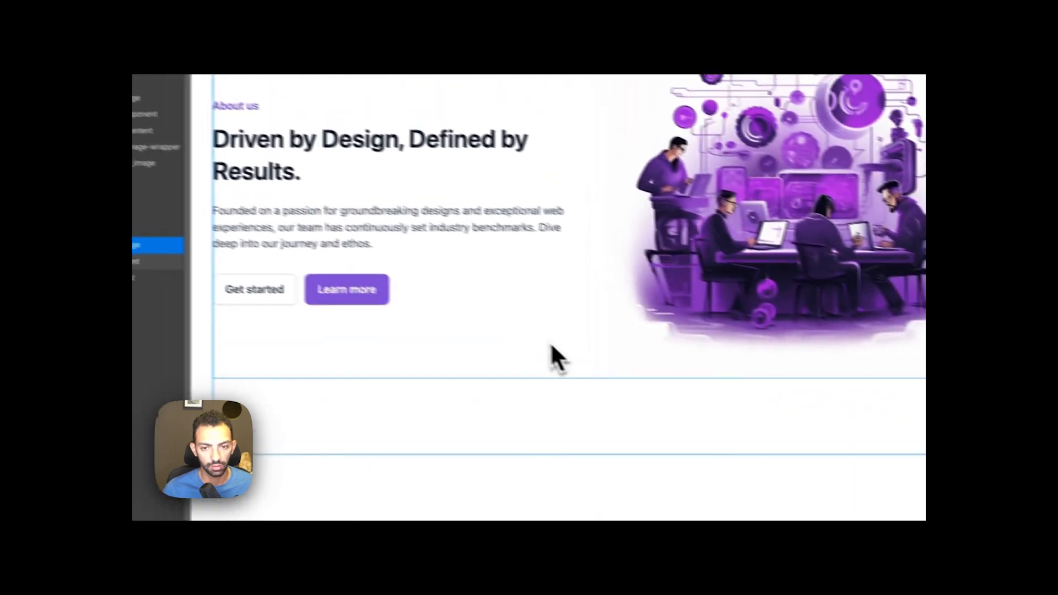
# Replace the UX review presentations project image with the purple laptop showcase graphic and set the uui-blog06_image fit to Contain
pyautogui.click(146, 200)
pyautogui.scroll(-8, 678, 254)
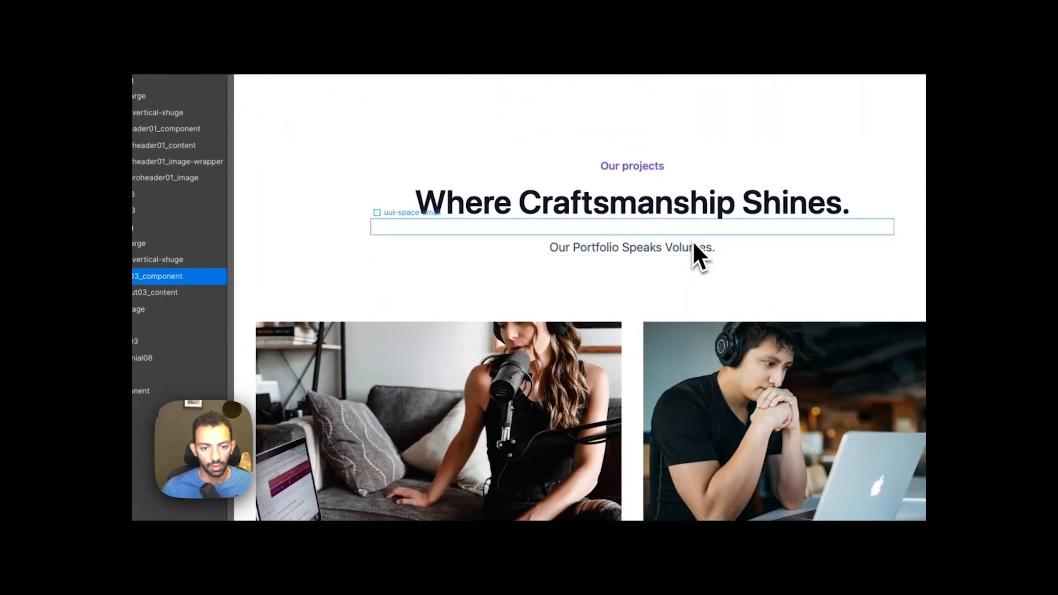
pyautogui.scroll(-3, 692, 241)
pyautogui.click(377, 205)
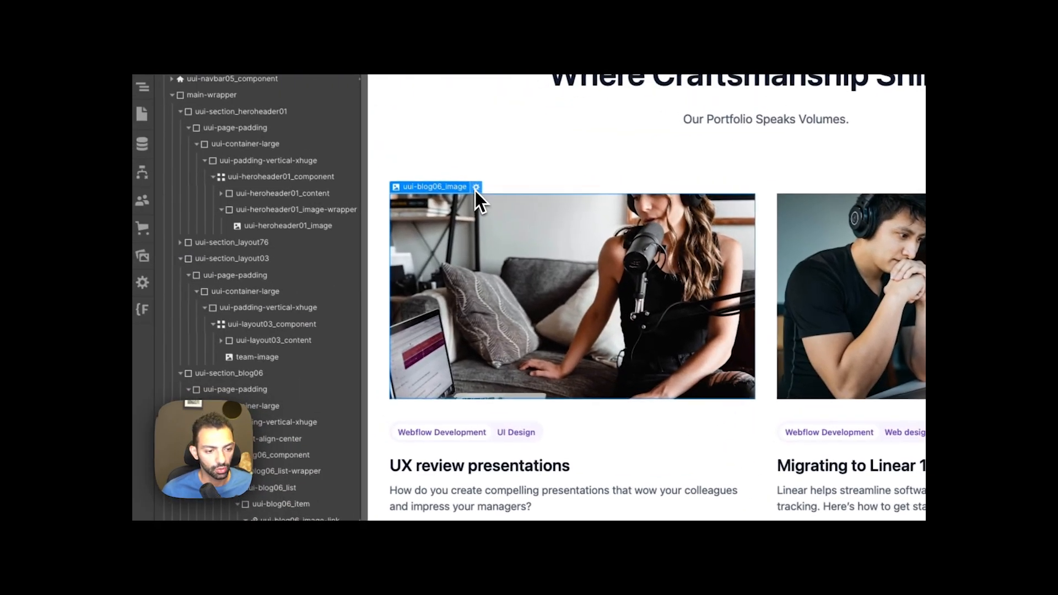
pyautogui.click(345, 140)
pyautogui.click(483, 441)
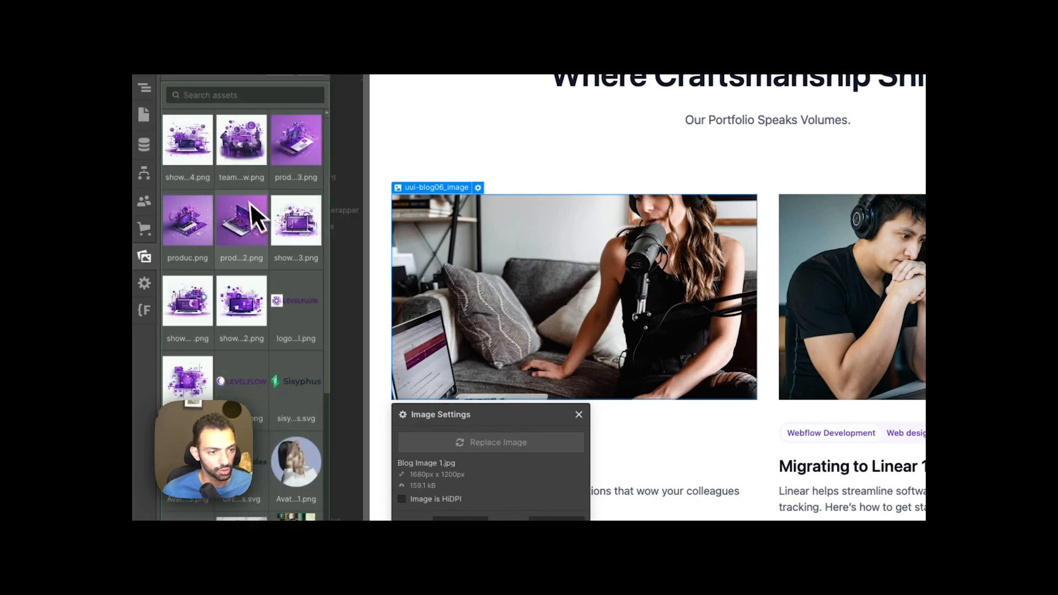
pyautogui.click(243, 226)
pyautogui.click(298, 232)
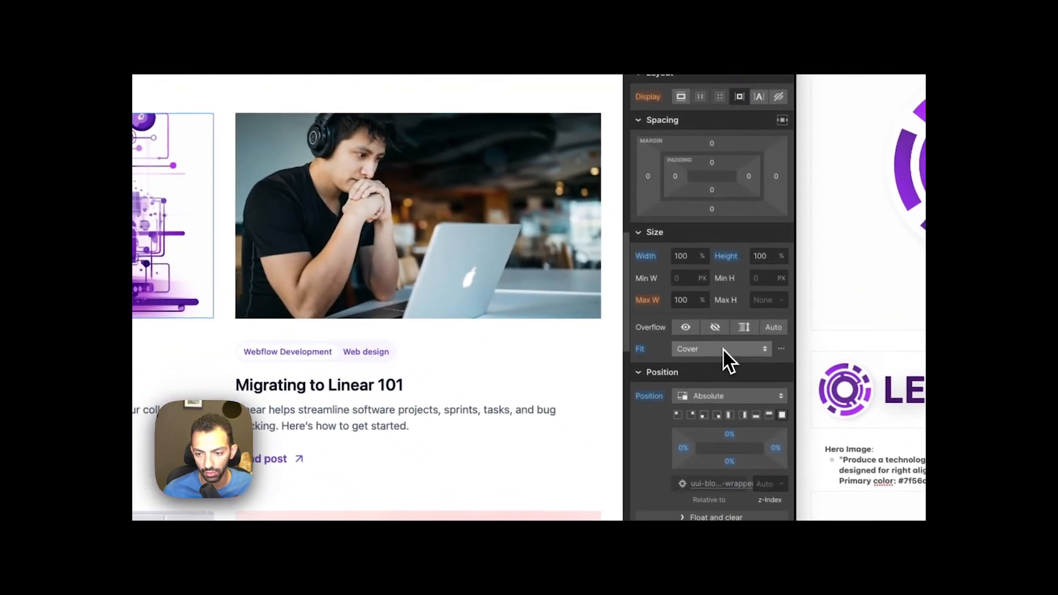
pyautogui.click(719, 350)
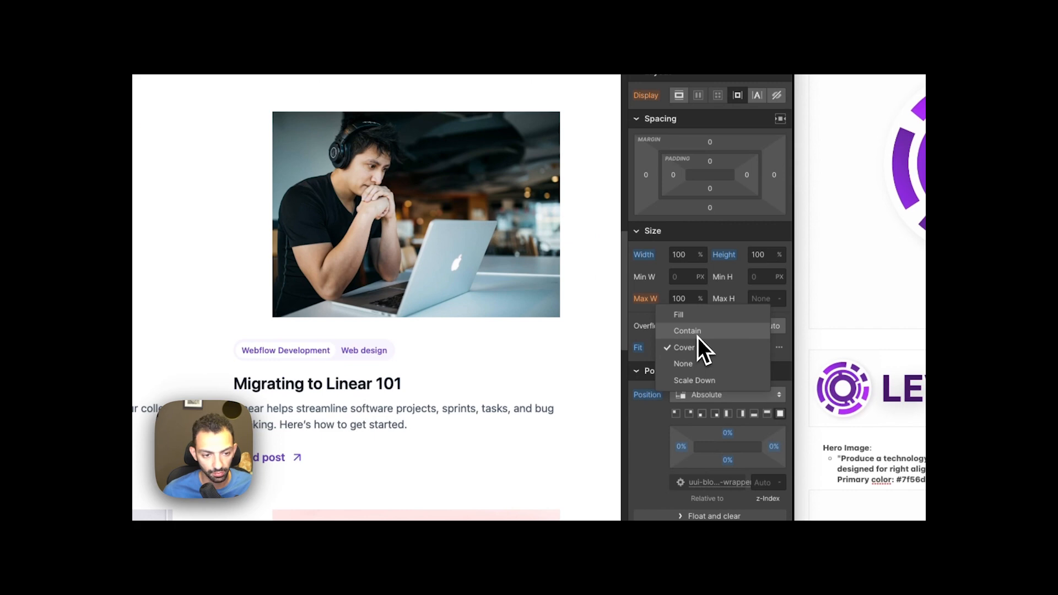
pyautogui.click(697, 337)
# Replace the Migrating to Linear 101 project image with showcase 3.png
pyautogui.click(419, 248)
pyautogui.click(320, 105)
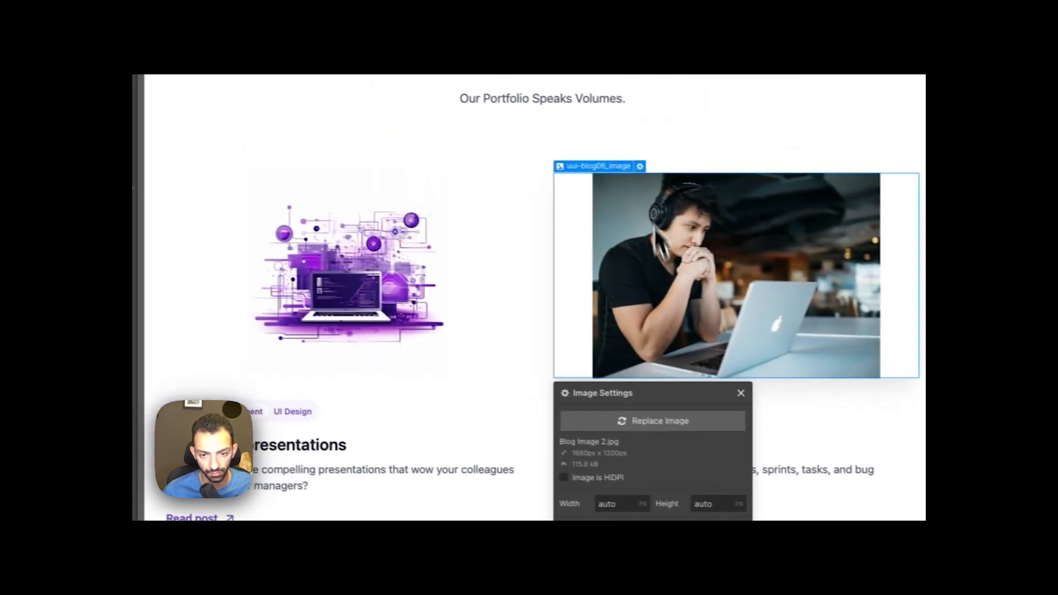
pyautogui.click(668, 421)
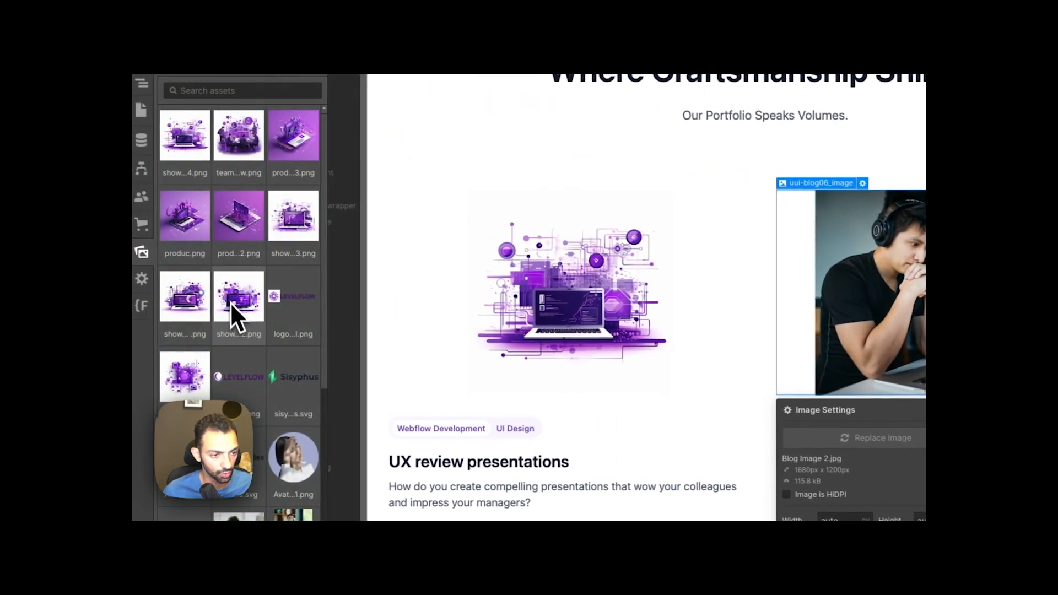
pyautogui.click(277, 255)
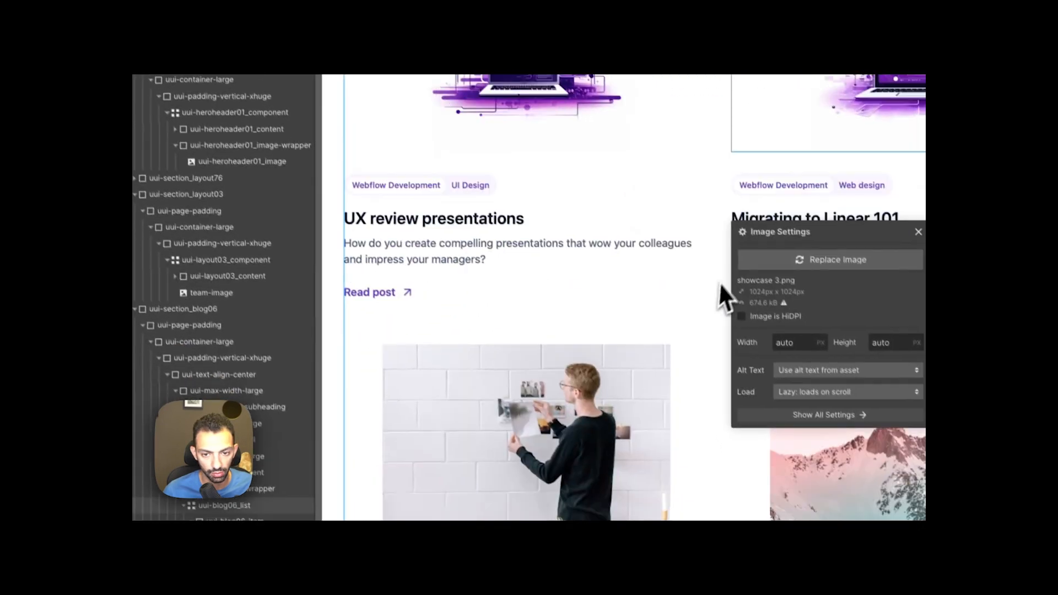
# Replace the image of the project card below UX review presentations with showcase 1 .png
pyautogui.click(444, 353)
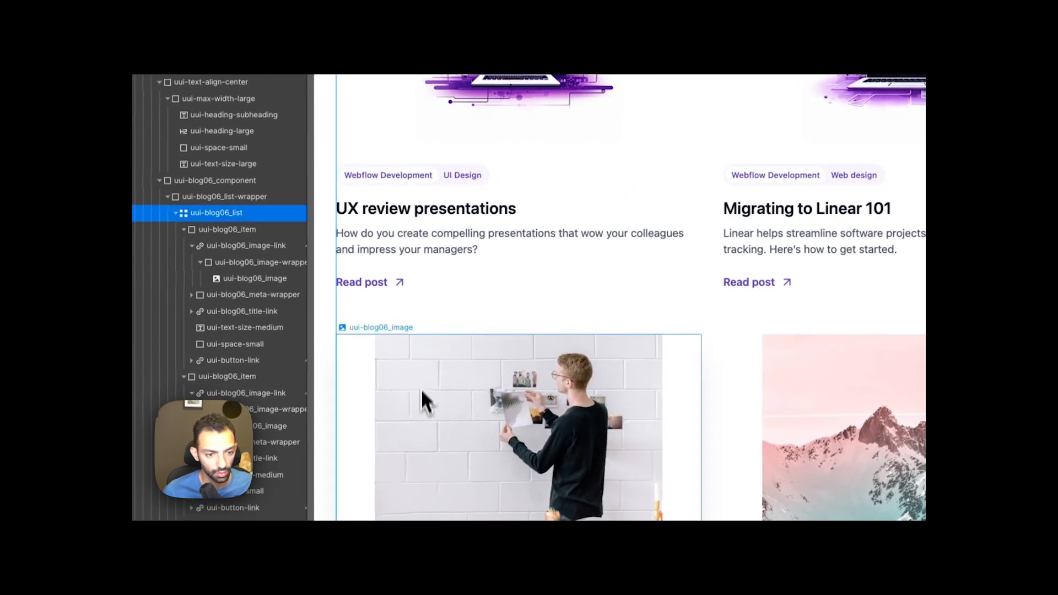
pyautogui.click(421, 390)
pyautogui.click(420, 328)
pyautogui.click(434, 171)
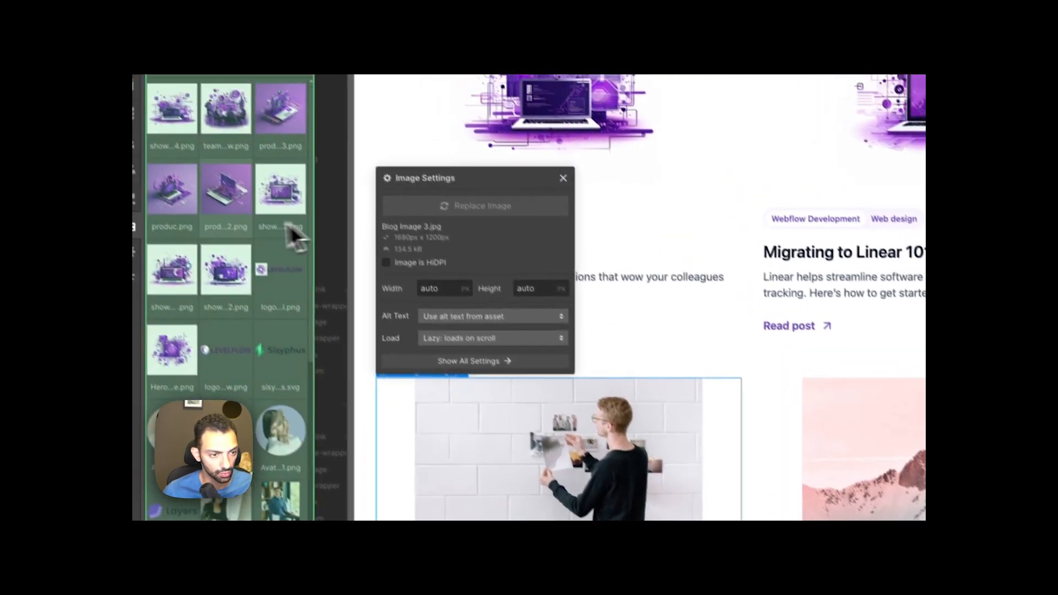
pyautogui.click(187, 288)
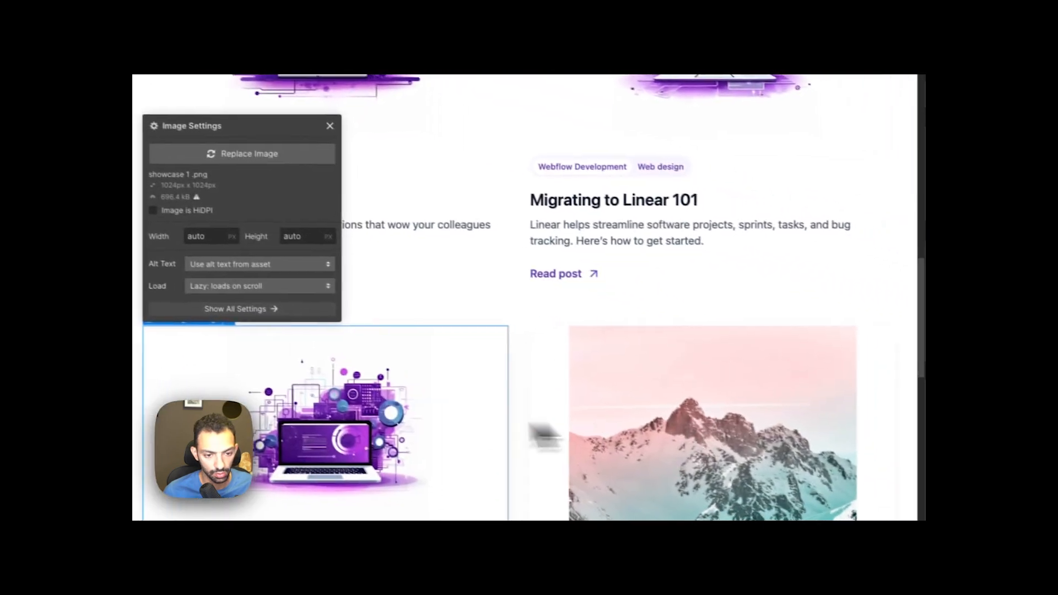
# Replace the mountain image of the PM mental models project card with showcase 2.png
pyautogui.click(716, 413)
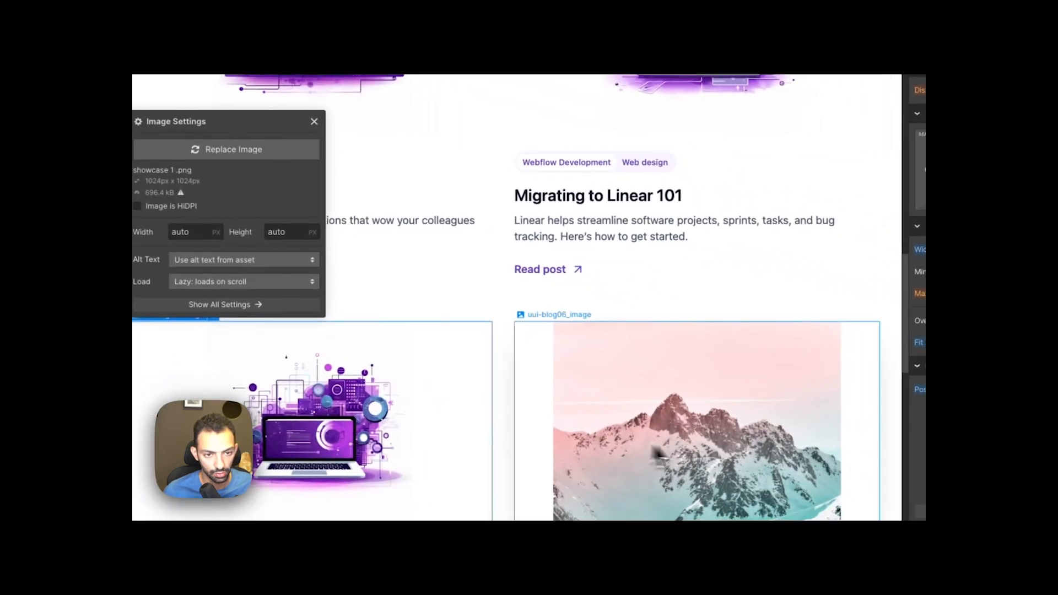
pyautogui.click(599, 315)
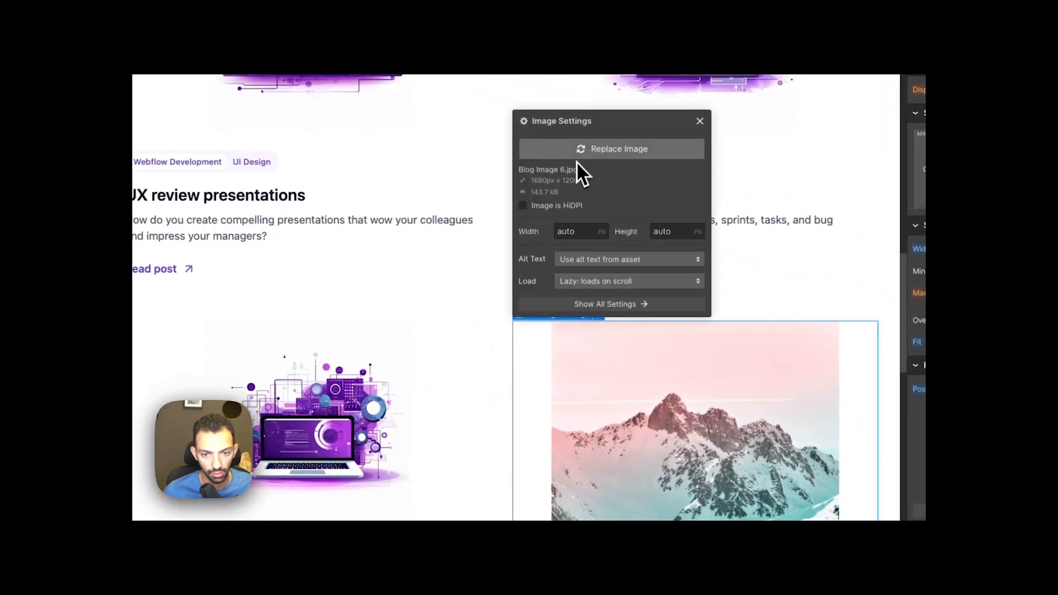
pyautogui.click(577, 158)
pyautogui.click(230, 249)
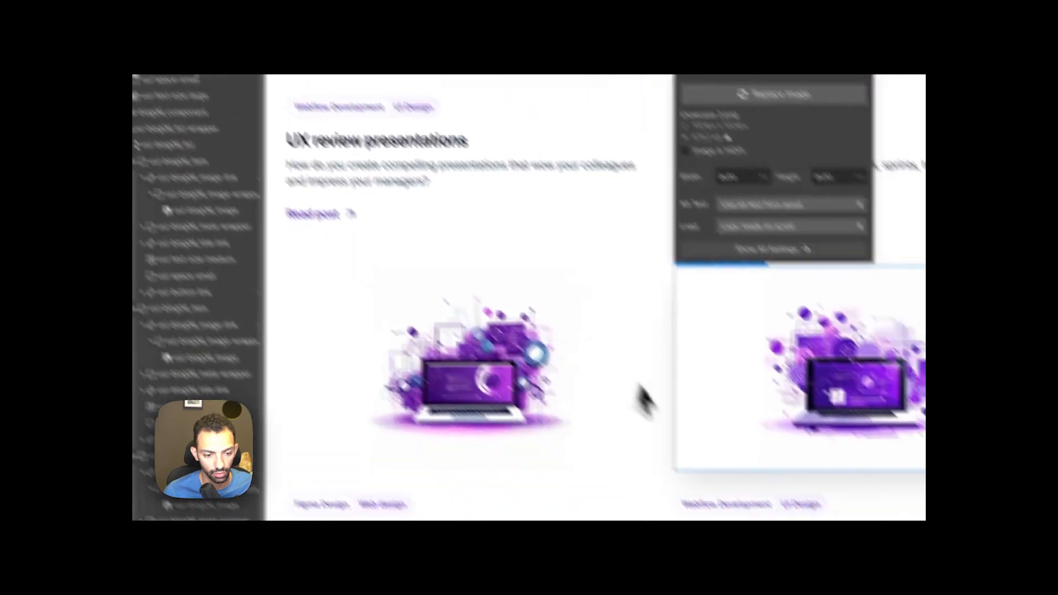
# Examine the new images throughout the landing page, using preview mode to check the features, team and project sections
pyautogui.click(633, 430)
pyautogui.click(654, 502)
pyautogui.click(557, 337)
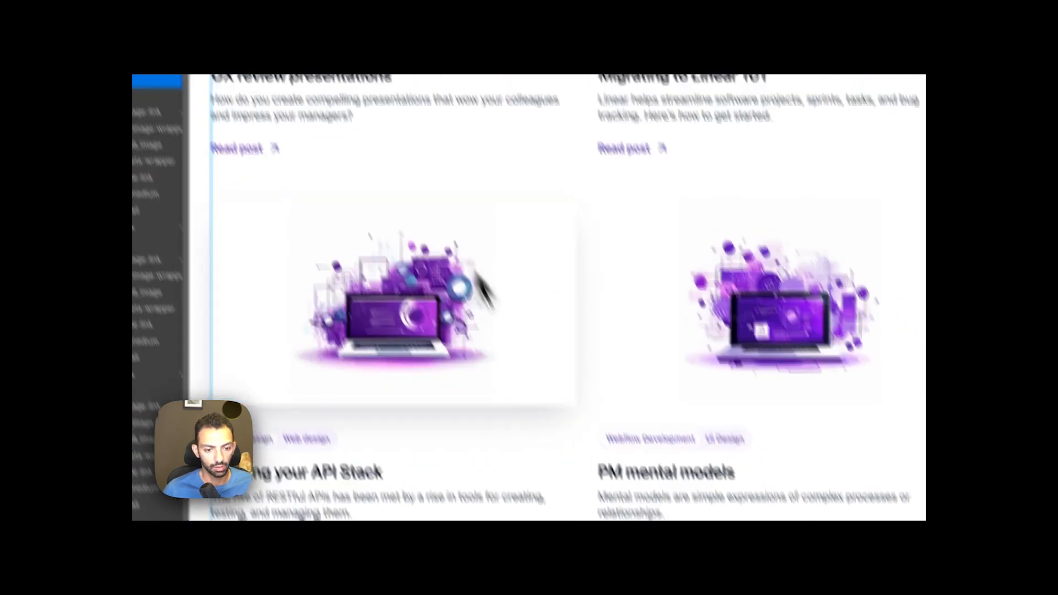
pyautogui.scroll(-15, 478, 275)
pyautogui.click(574, 301)
pyautogui.scroll(20, 537, 325)
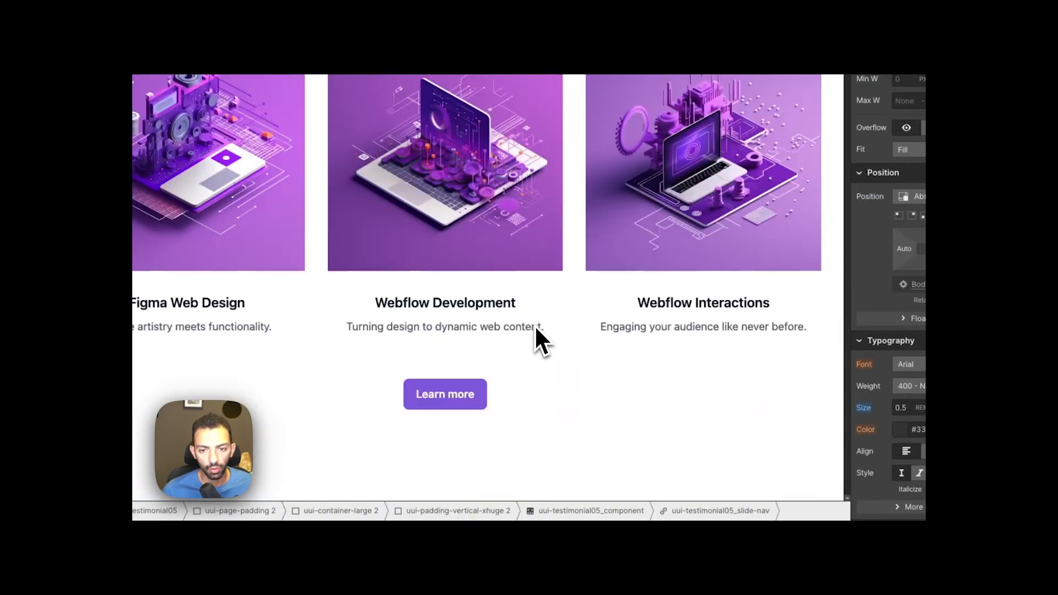
pyautogui.scroll(15, 535, 326)
pyautogui.click(246, 146)
pyautogui.scroll(-10, 655, 332)
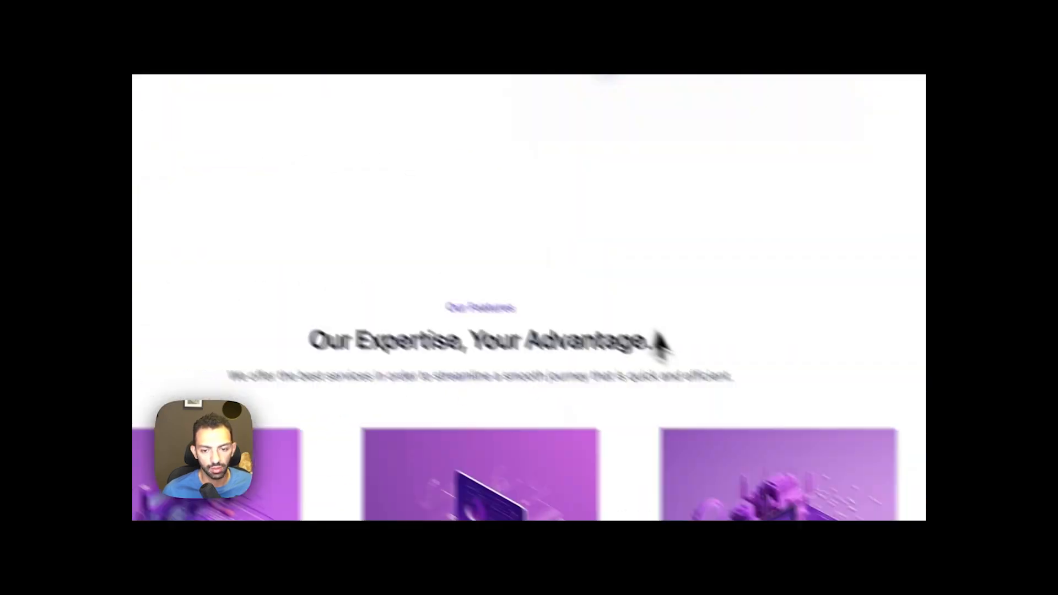
pyautogui.scroll(-15, 660, 344)
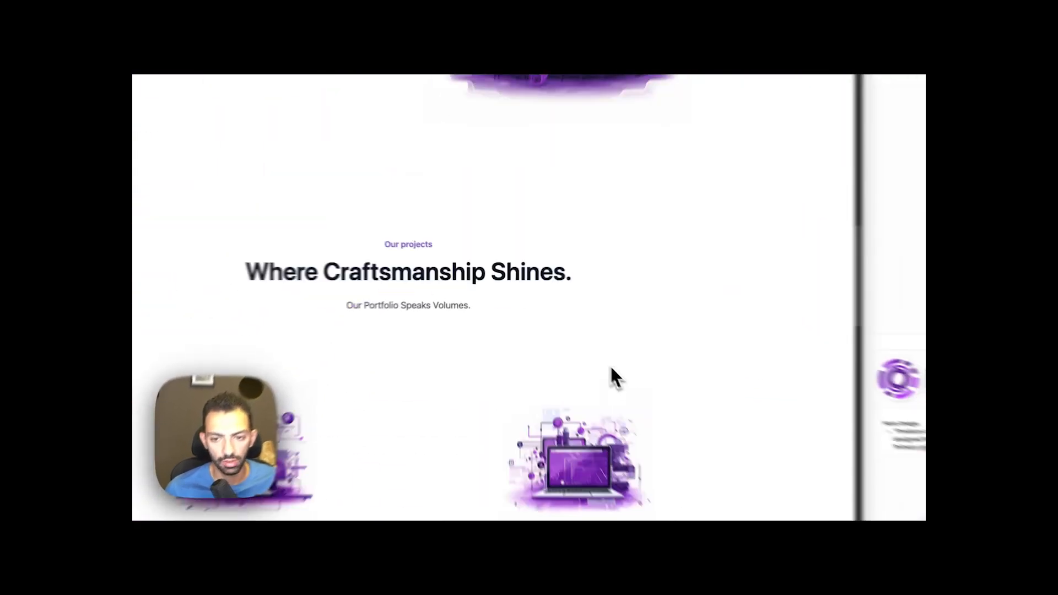
pyautogui.scroll(-10, 612, 369)
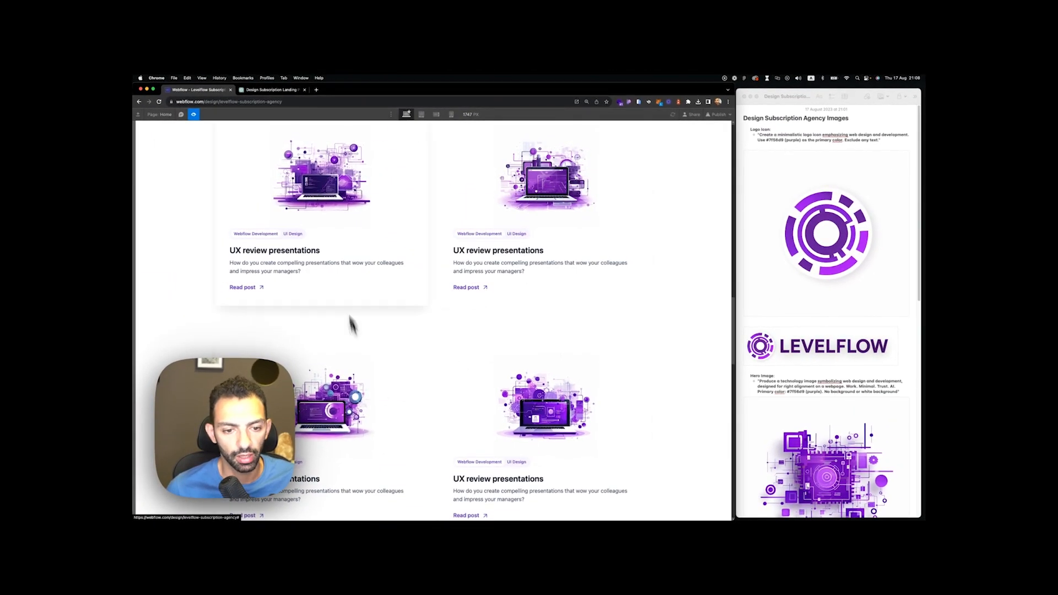
pyautogui.scroll(15, 538, 350)
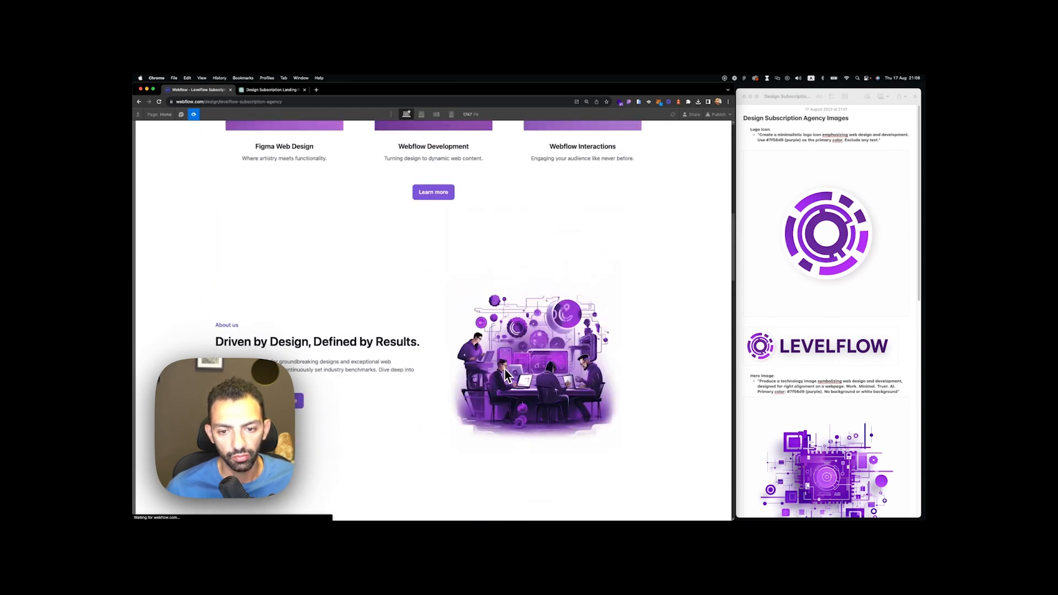
pyautogui.scroll(6, 439, 361)
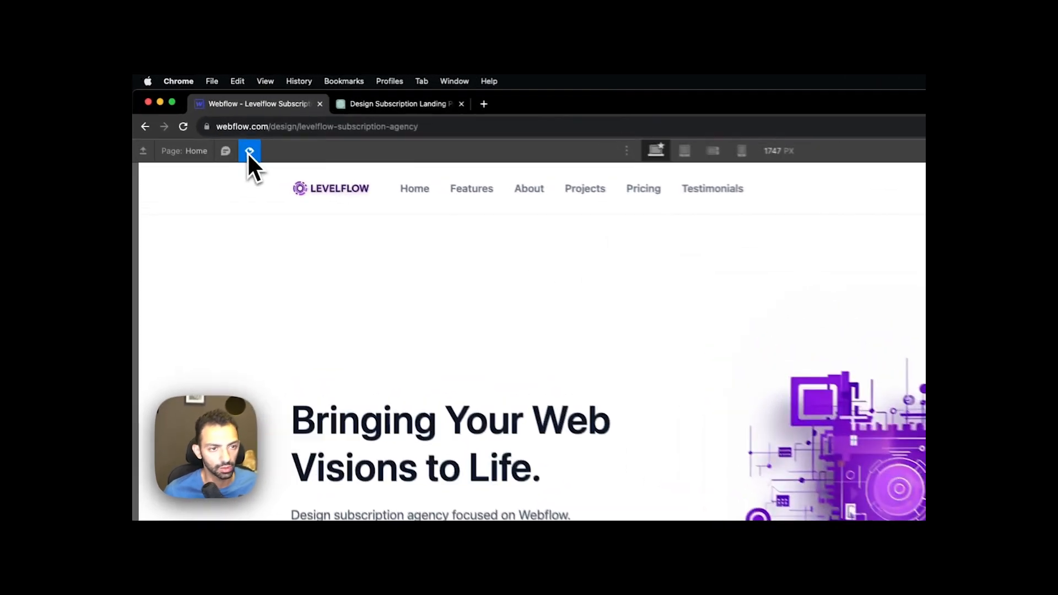
pyautogui.click(193, 114)
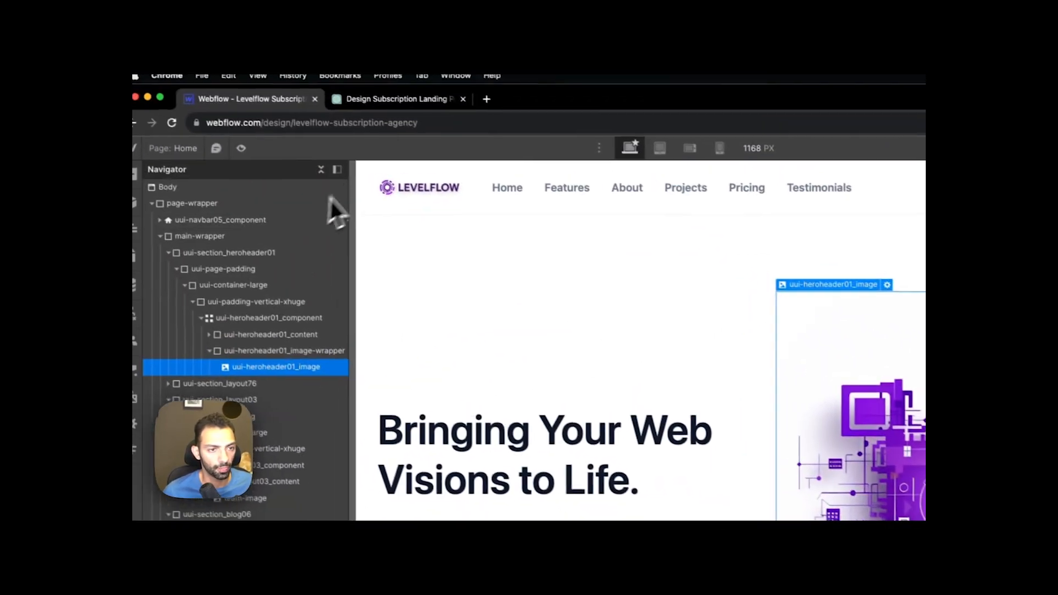
# Select the ten new purple images, including the Levelflow logo and hero image, in the expanded image assets and compress them
pyautogui.click(193, 112)
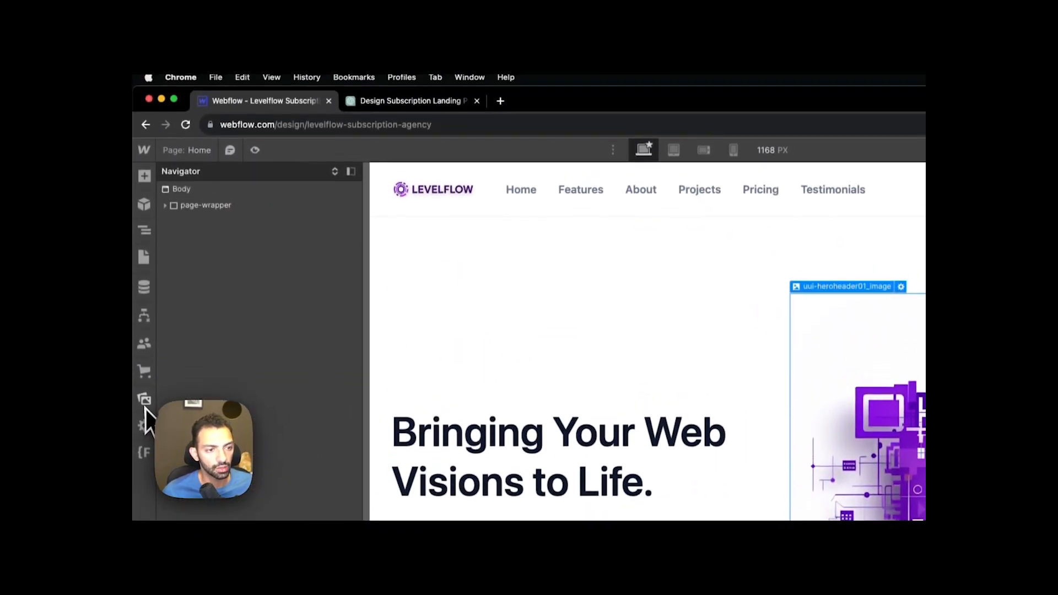
pyautogui.click(143, 379)
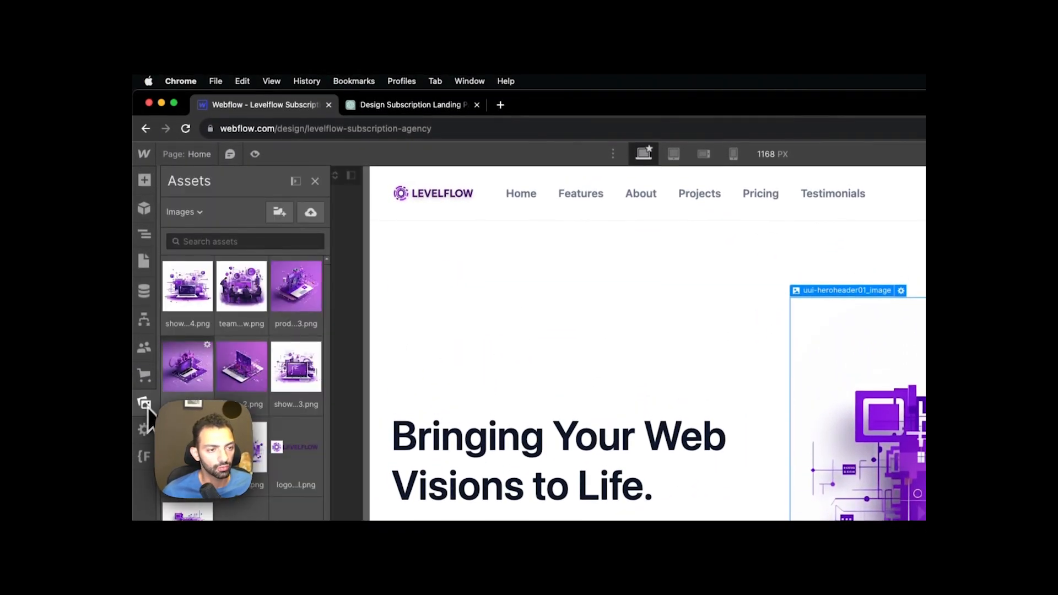
pyautogui.click(296, 184)
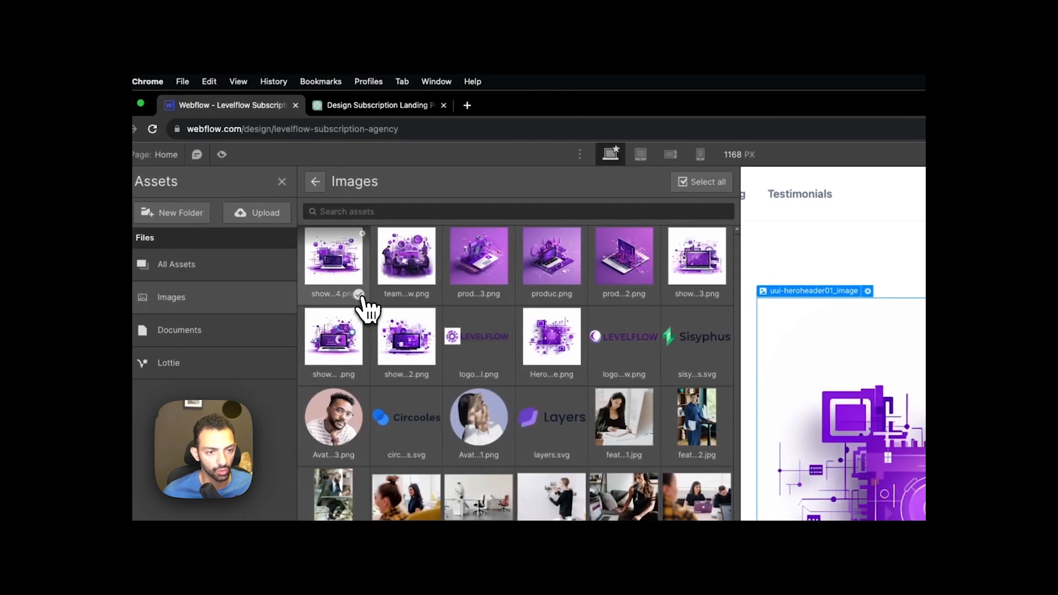
pyautogui.click(359, 296)
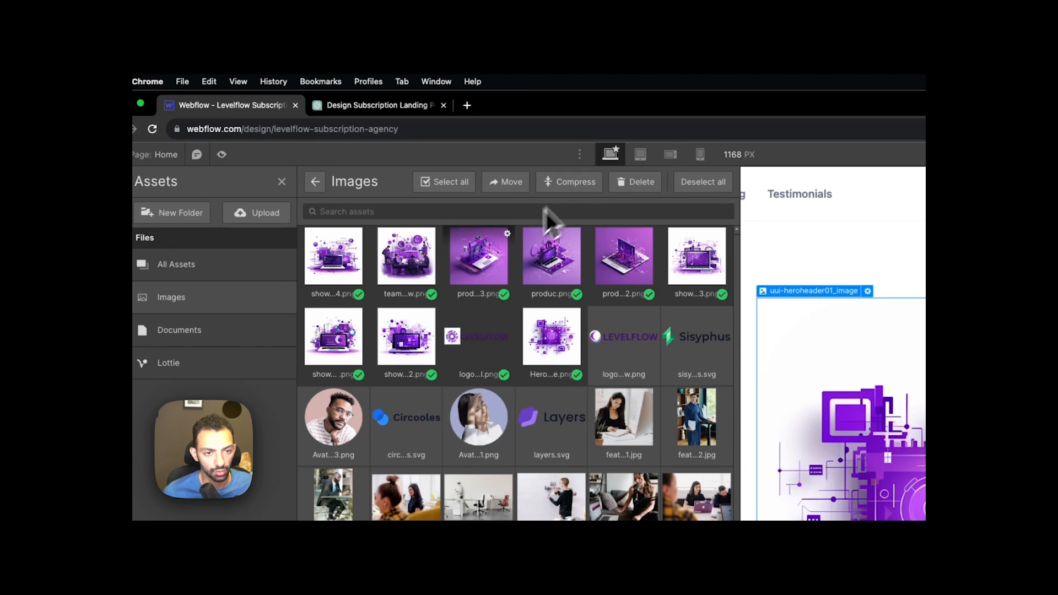
pyautogui.click(570, 182)
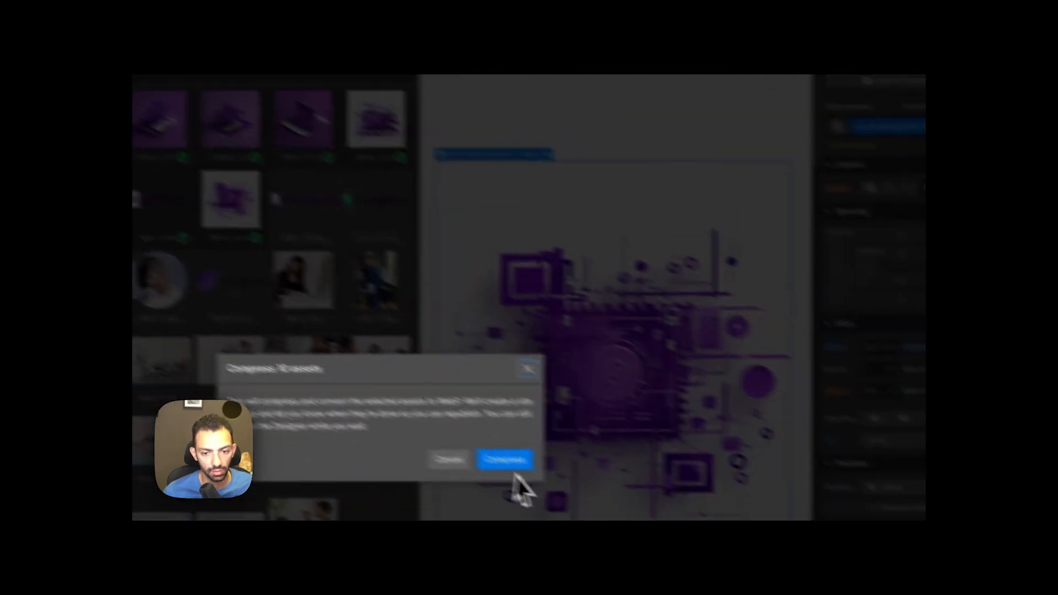
pyautogui.click(433, 434)
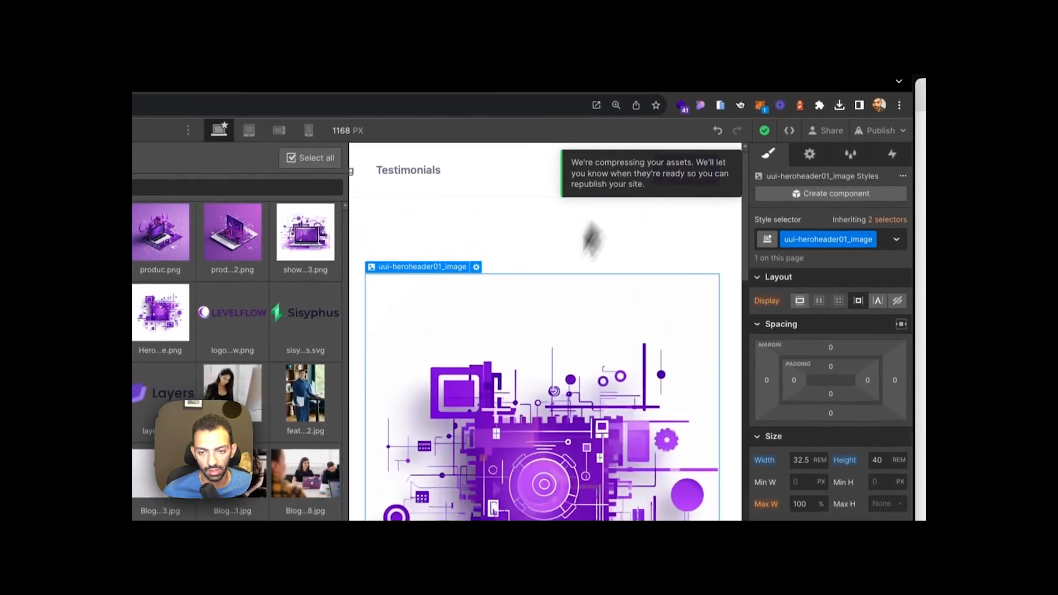
# Open the hero image's settings and check the original hero graphic among the image files in Finder before returning to Webflow
pyautogui.click(477, 274)
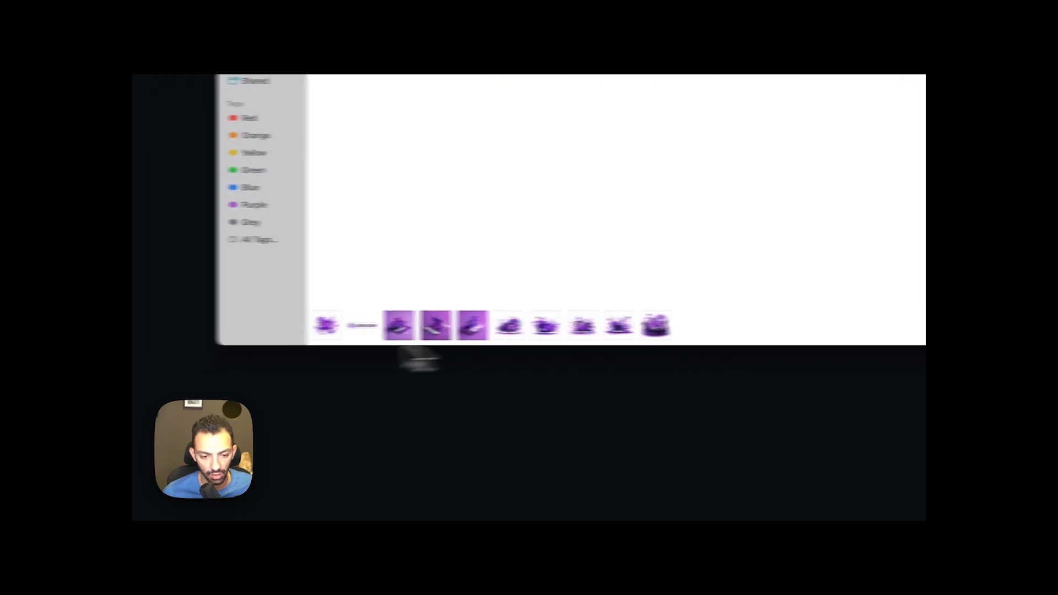
pyautogui.click(344, 326)
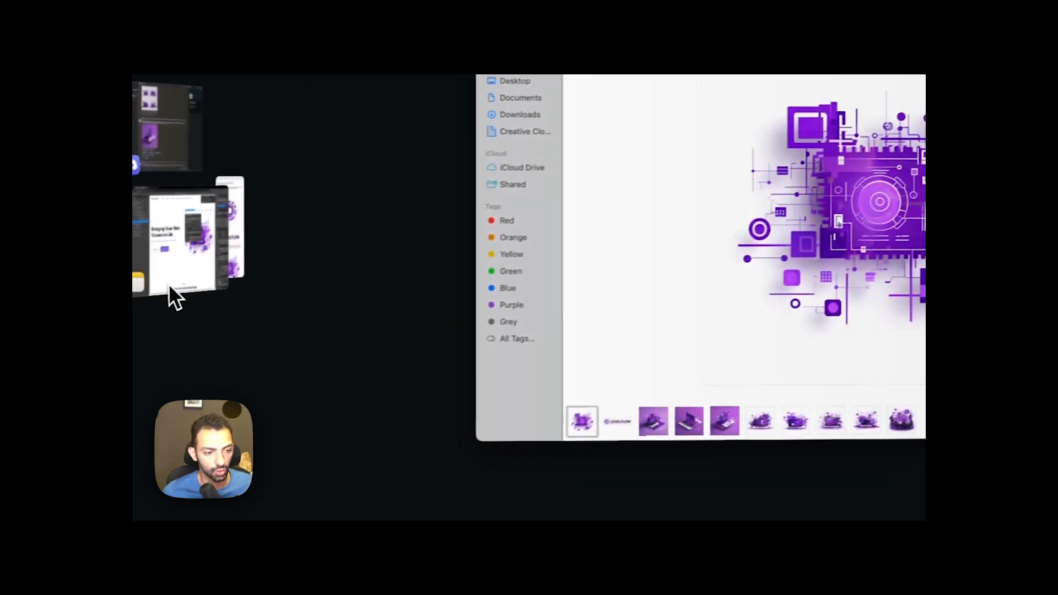
pyautogui.click(169, 287)
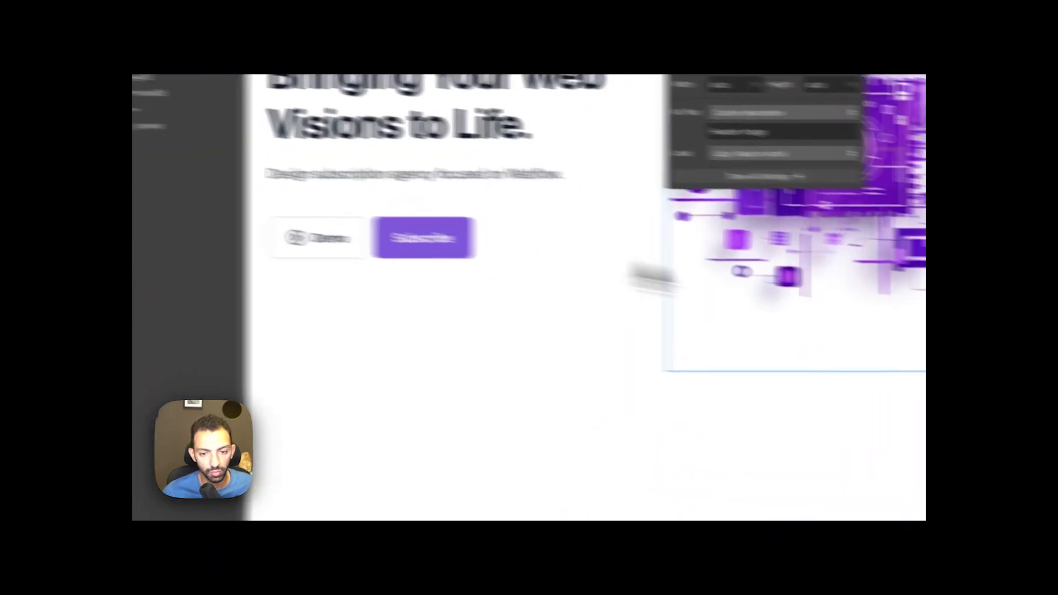
pyautogui.click(674, 294)
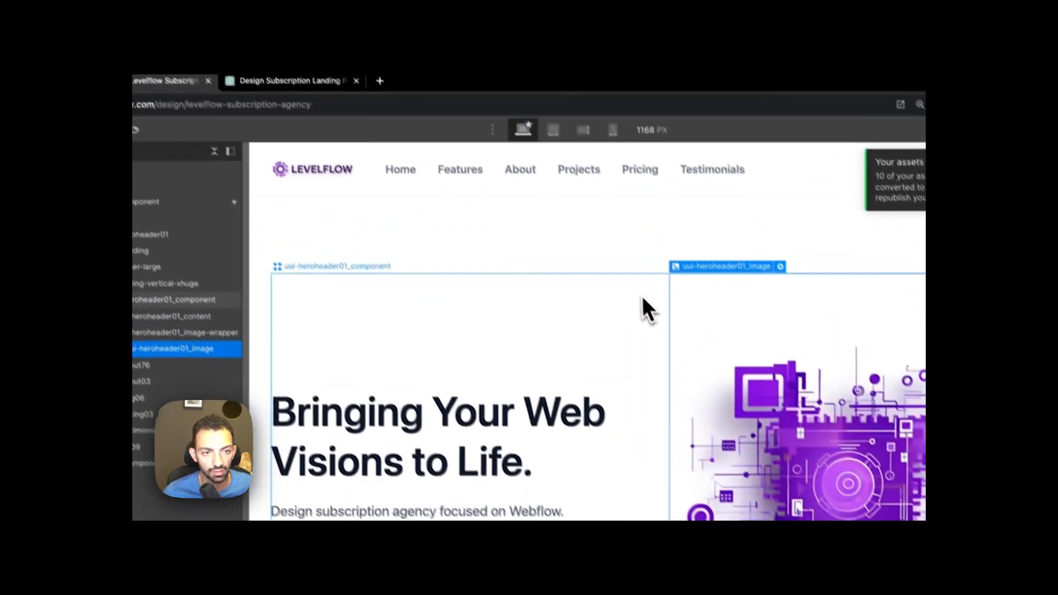
pyautogui.click(480, 86)
pyautogui.click(408, 203)
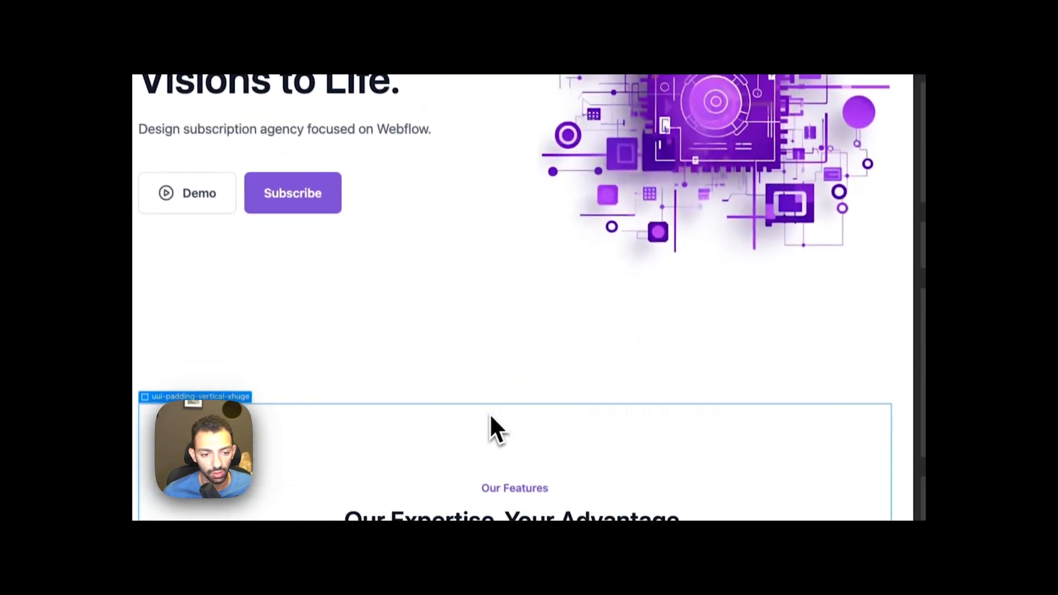
# Adjust the border radius of the uui-feature_image class, checking the Learn more button's styling for reference
pyautogui.scroll(-4, 491, 416)
pyautogui.scroll(-4, 518, 223)
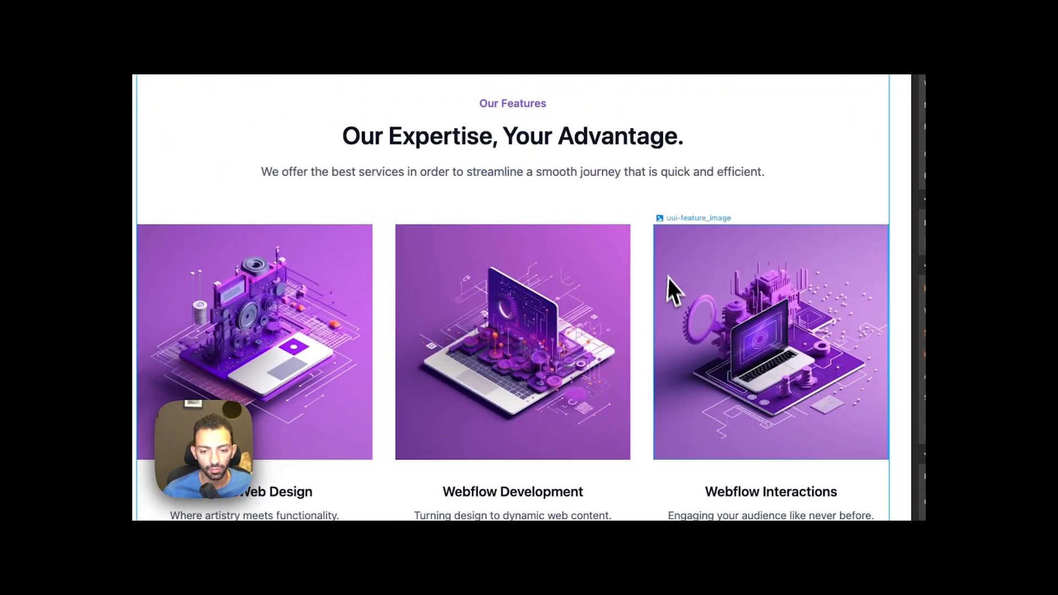
pyautogui.scroll(-4, 640, 226)
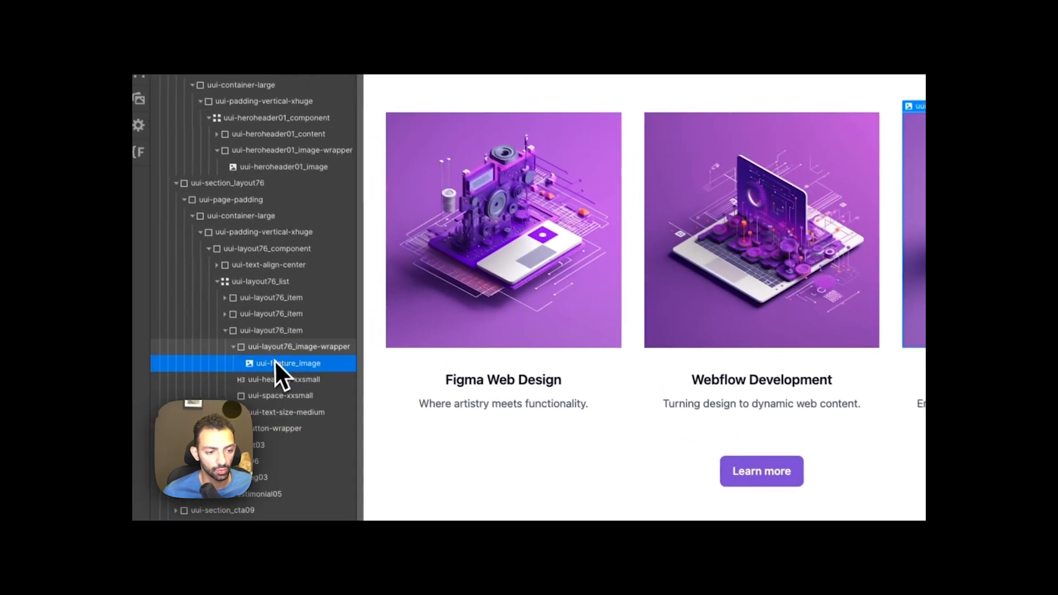
pyautogui.click(266, 320)
pyautogui.click(463, 237)
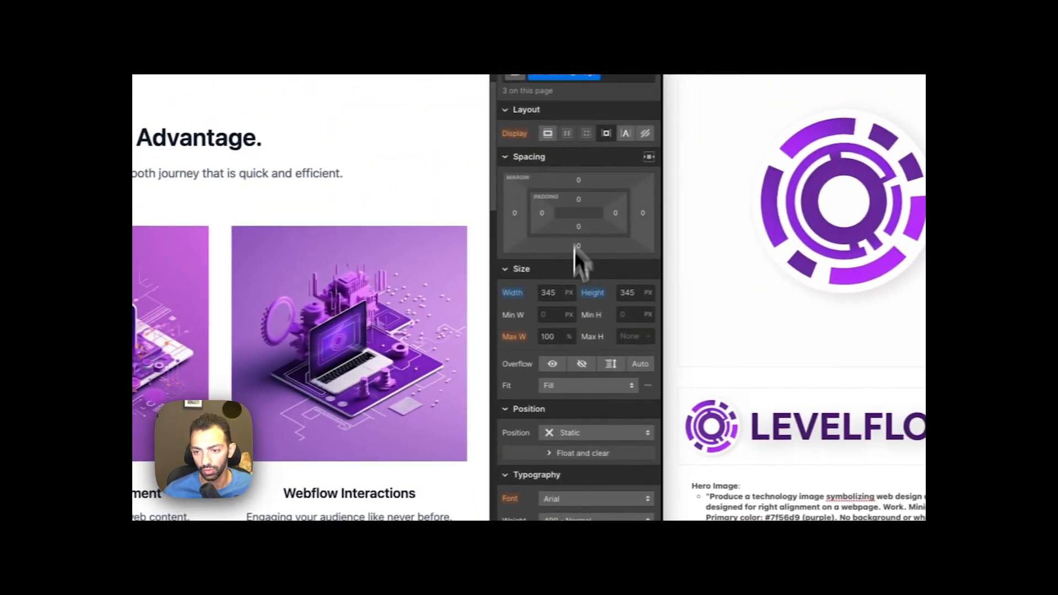
pyautogui.scroll(-5, 640, 434)
pyautogui.scroll(-3, 640, 435)
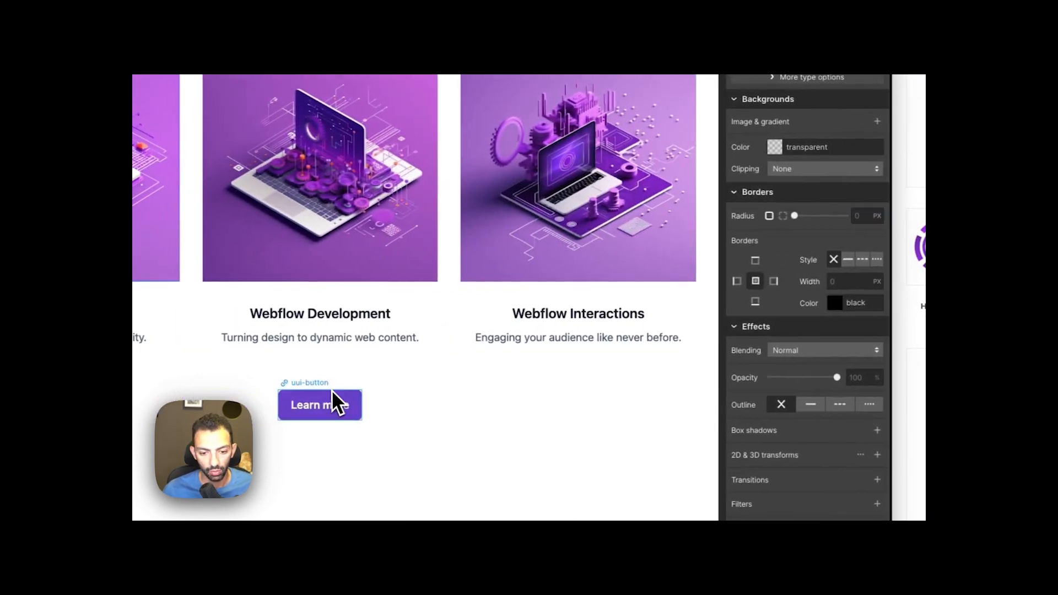
pyautogui.click(310, 404)
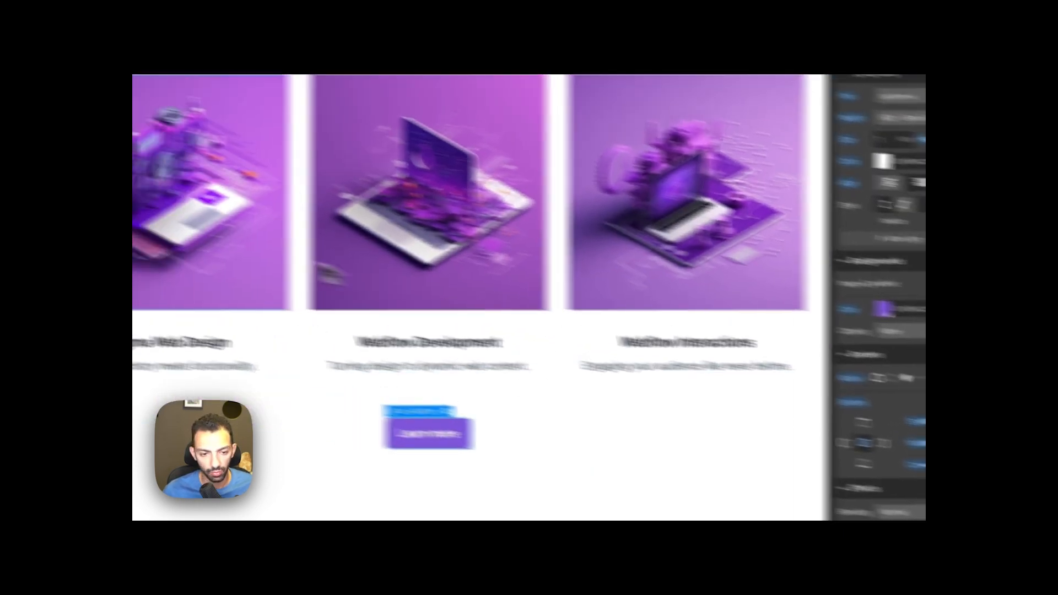
pyautogui.click(220, 221)
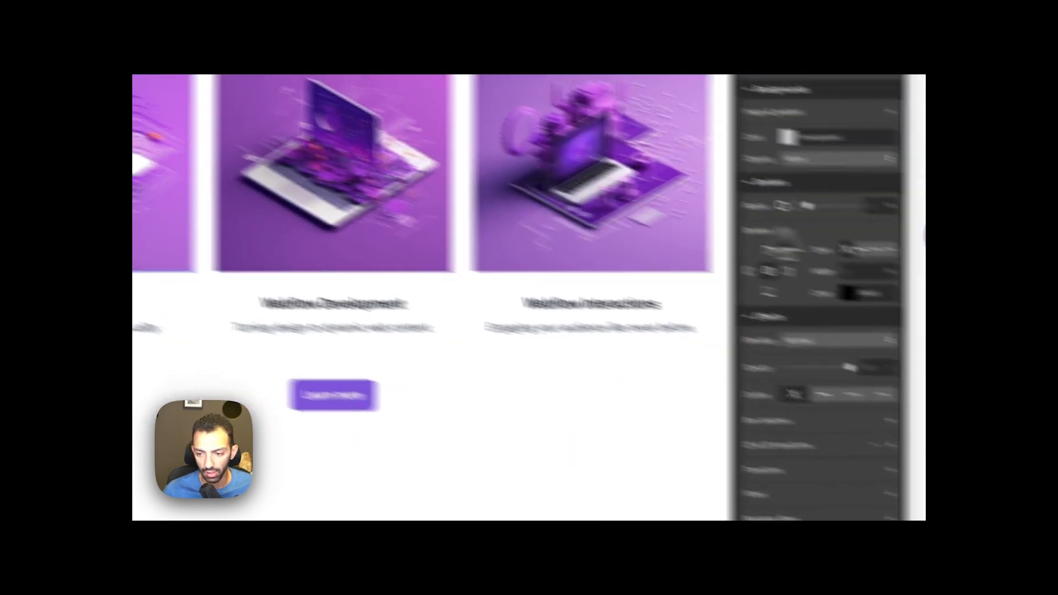
pyautogui.click(706, 161)
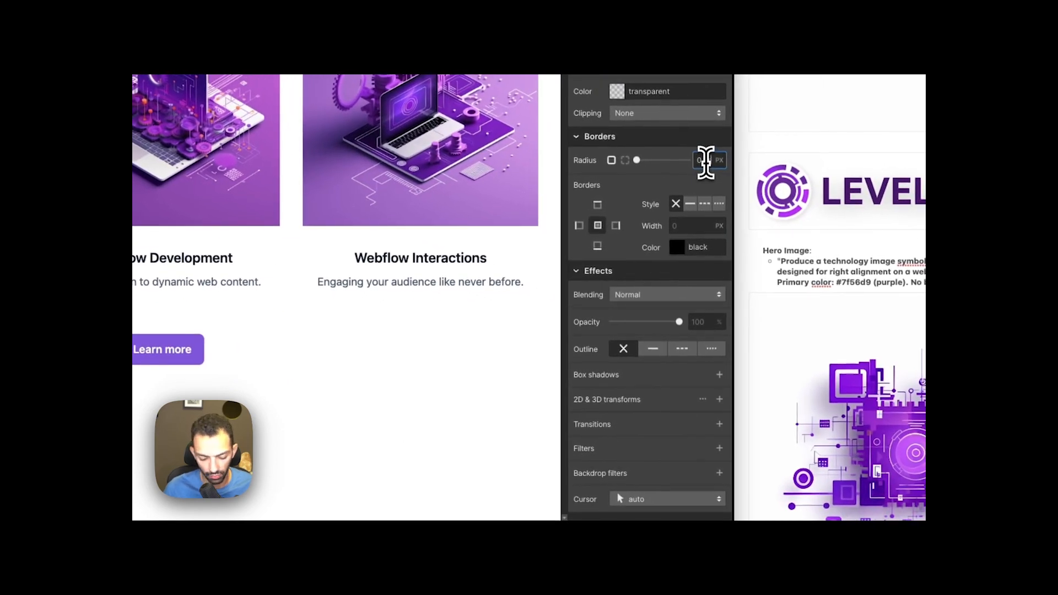
pyautogui.click(387, 429)
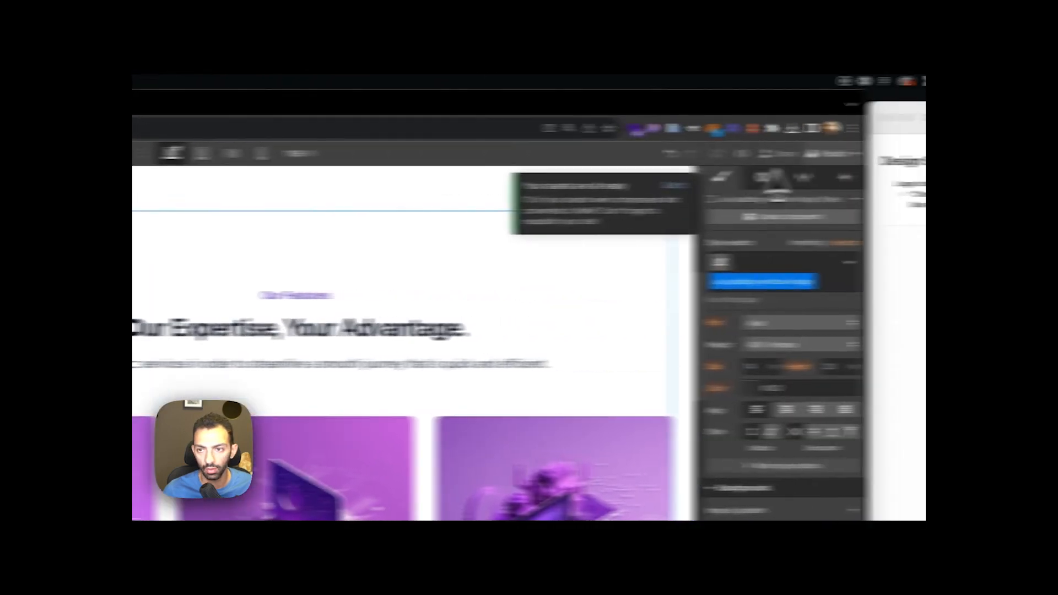
# Publish the site to levelflow-subscription-agency.webflow.io and examine the hero, features and team sections on the live page
pyautogui.click(669, 153)
pyautogui.click(579, 385)
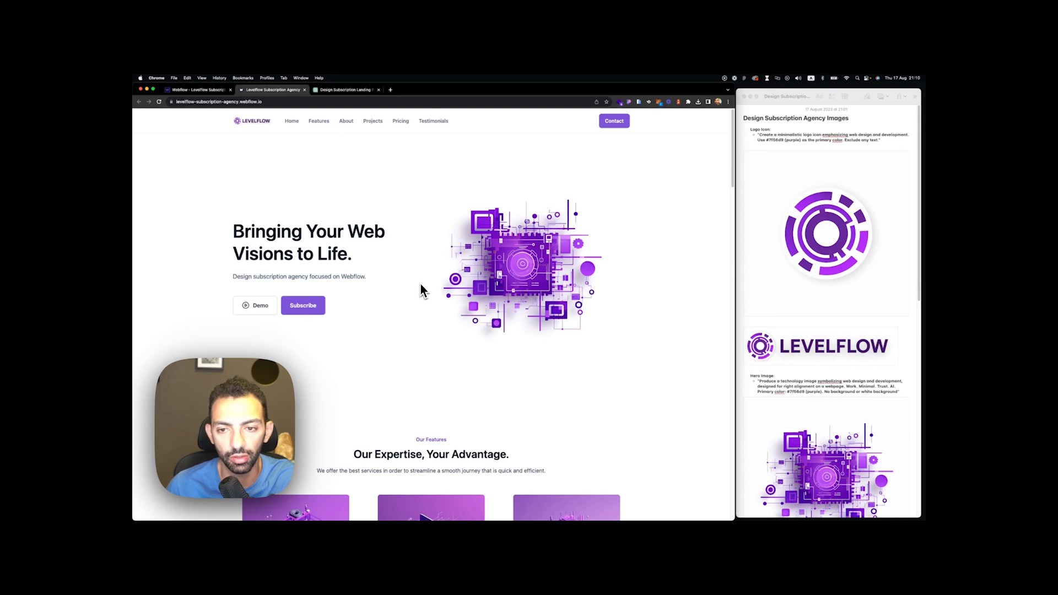
pyautogui.scroll(-15, 431, 287)
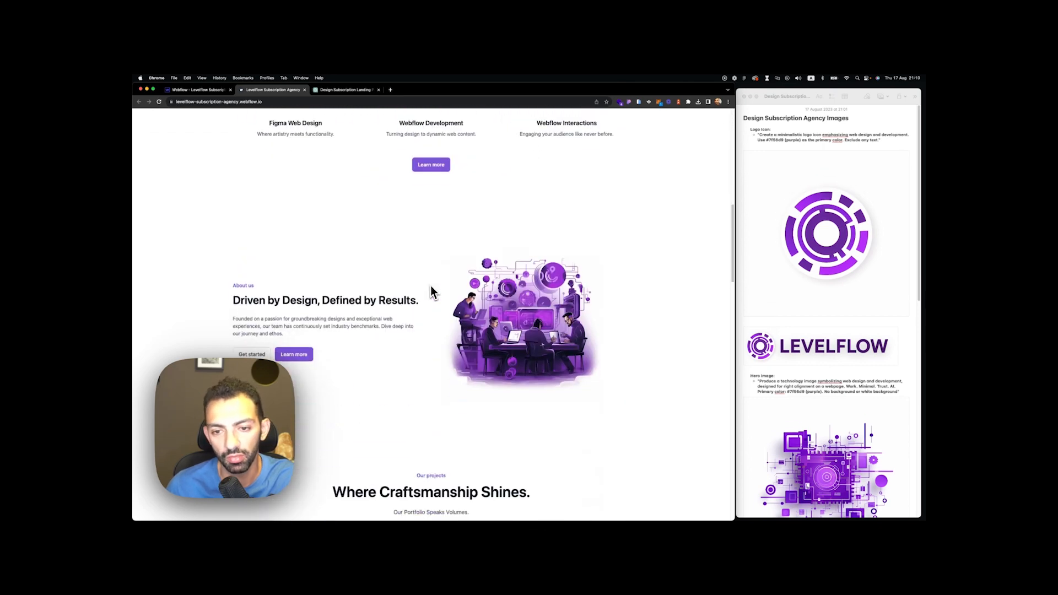
# Examine the projects, pricing and closing sections of the live page, browse its testimonial slides, and review the page back up to the hero
pyautogui.scroll(-10, 430, 286)
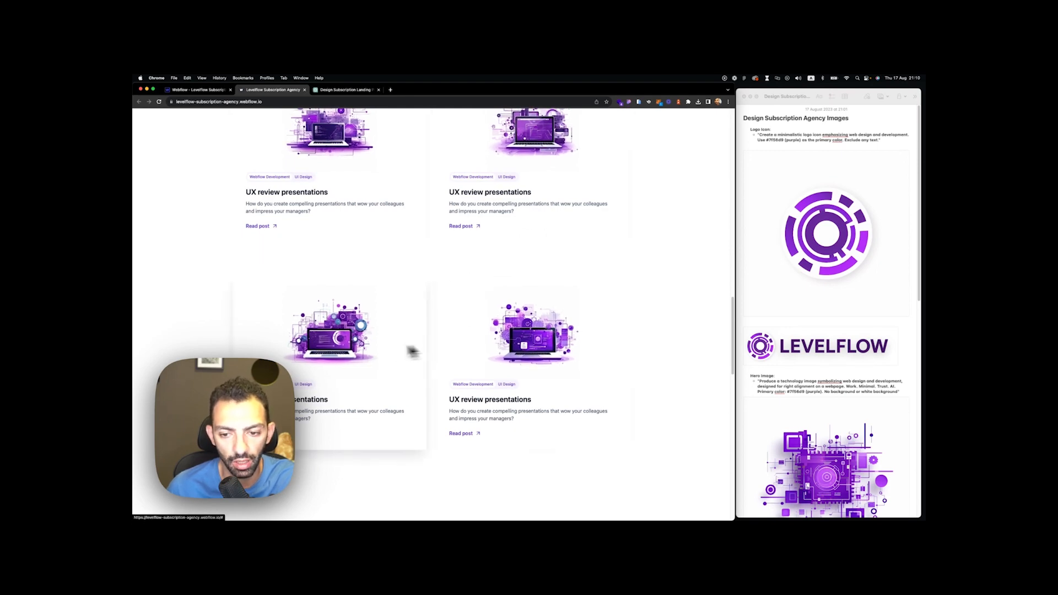
pyautogui.scroll(-10, 453, 403)
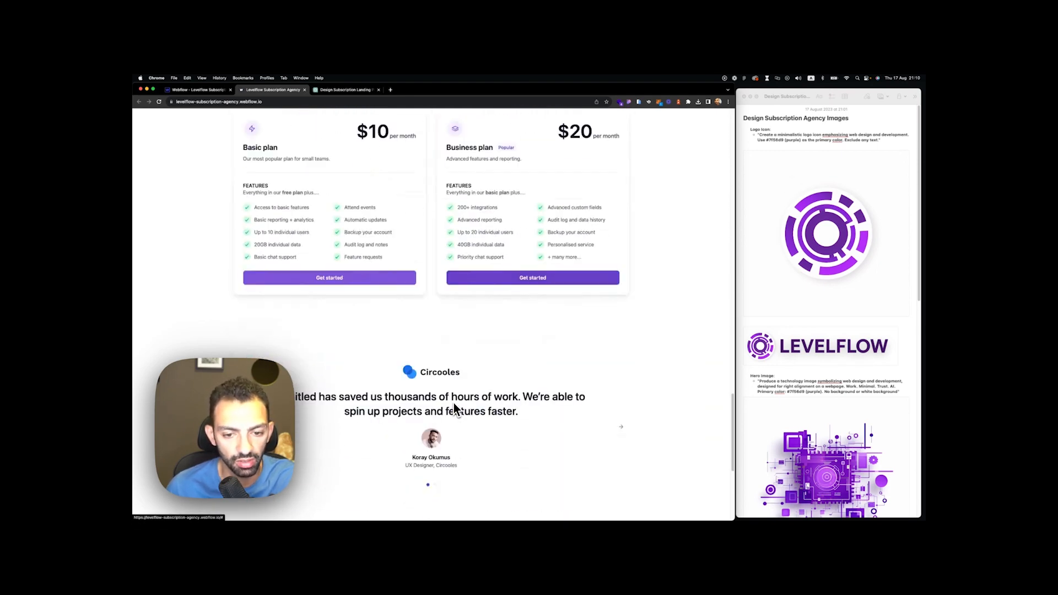
pyautogui.scroll(-5, 454, 405)
pyautogui.click(621, 176)
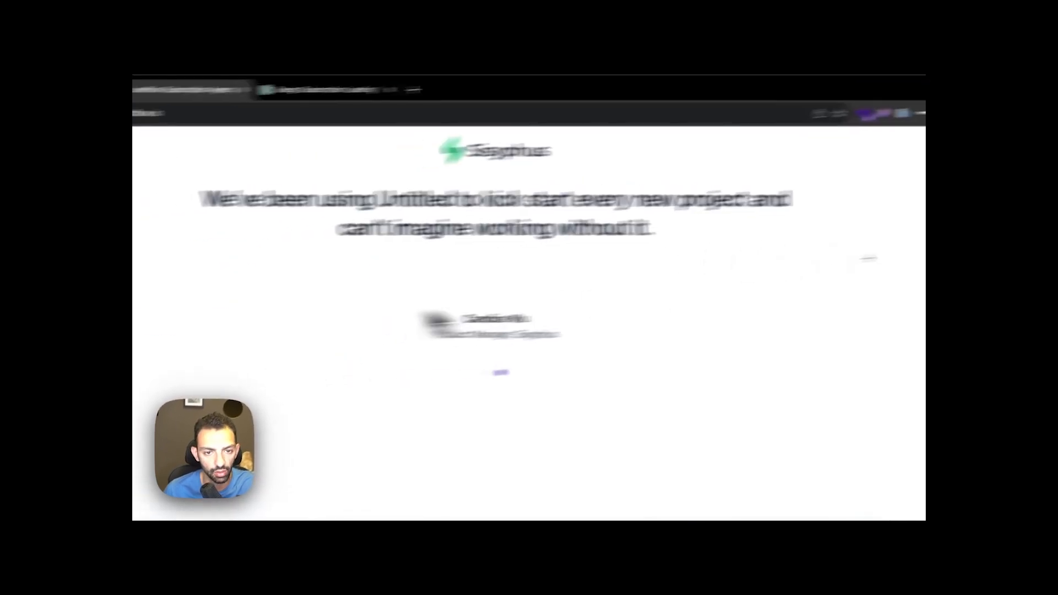
pyautogui.click(319, 259)
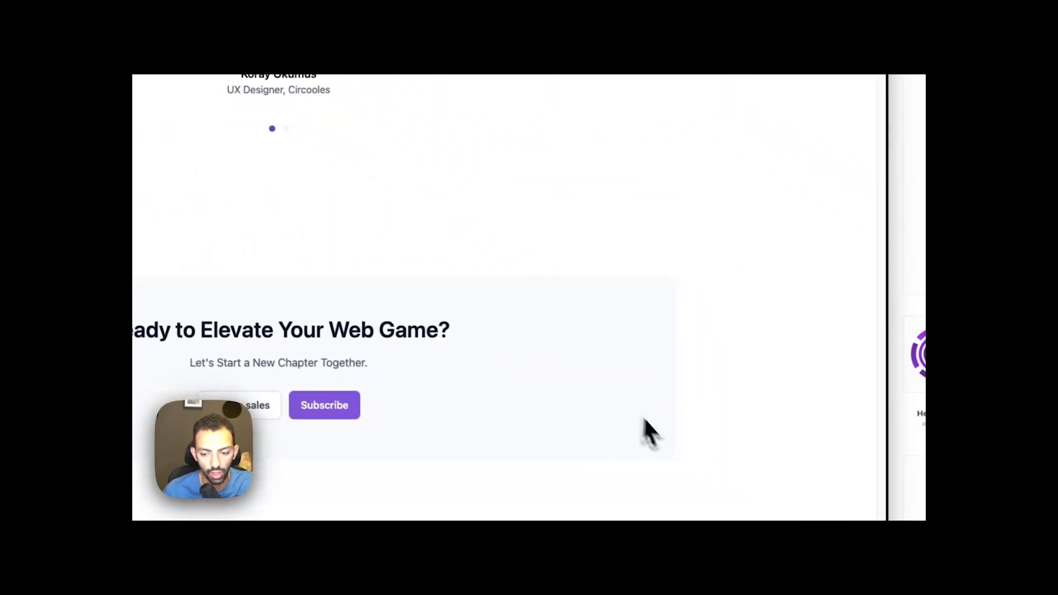
pyautogui.scroll(15, 644, 419)
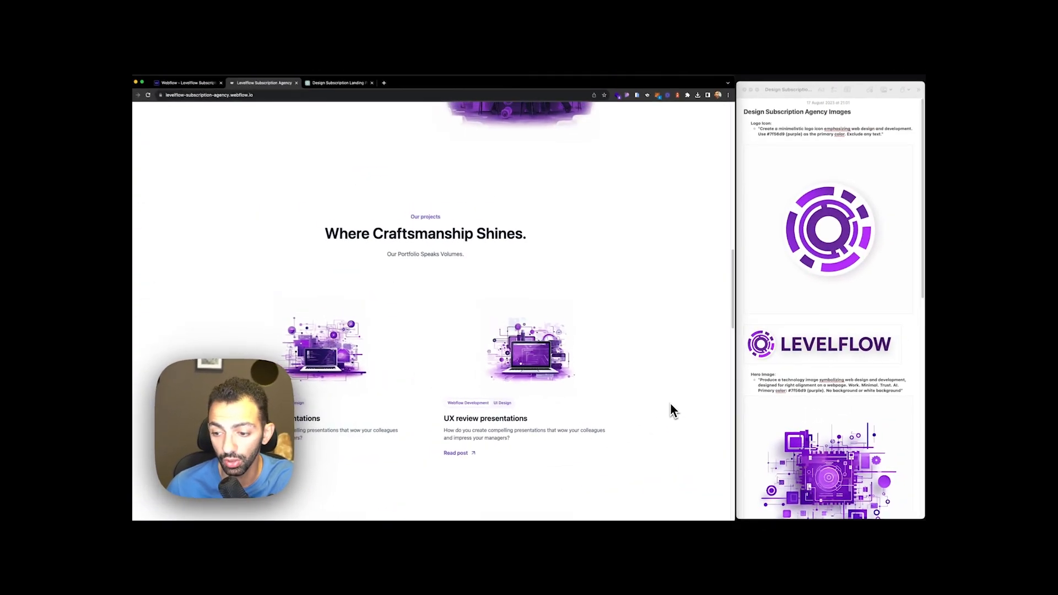
pyautogui.scroll(3, 670, 402)
pyautogui.scroll(5, 672, 405)
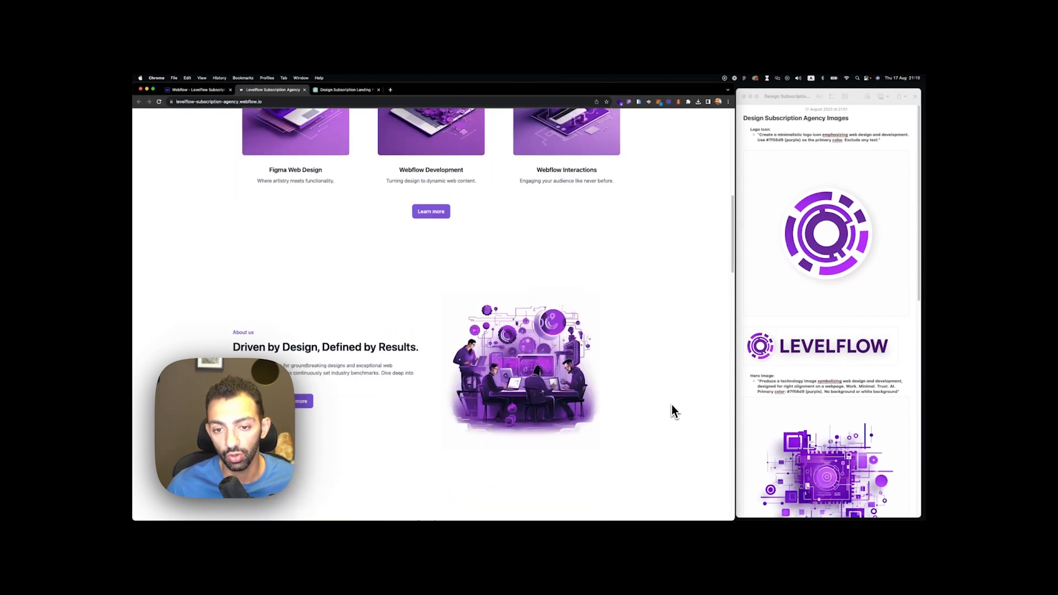
pyautogui.scroll(10, 673, 408)
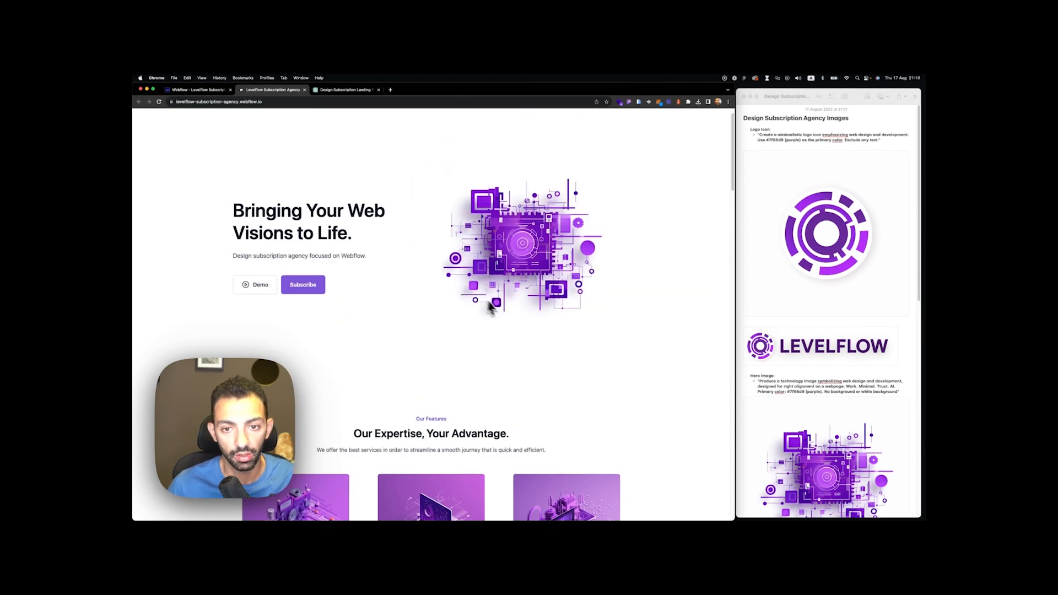
pyautogui.scroll(2, 492, 308)
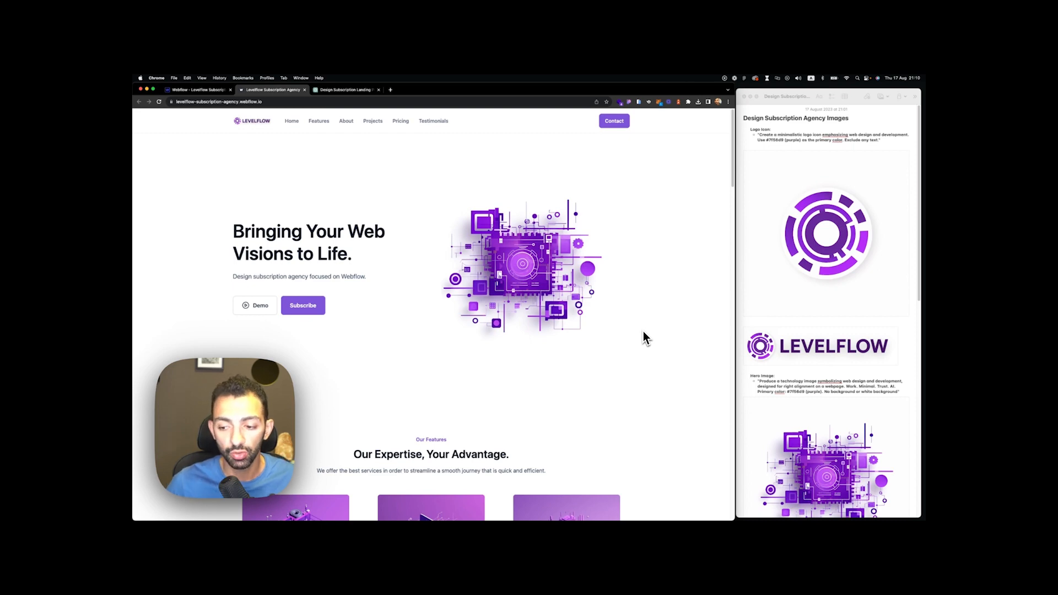
# Switch back to the Webflow Designer and select the hero section's uui-heroheader01_image element
pyautogui.click(204, 90)
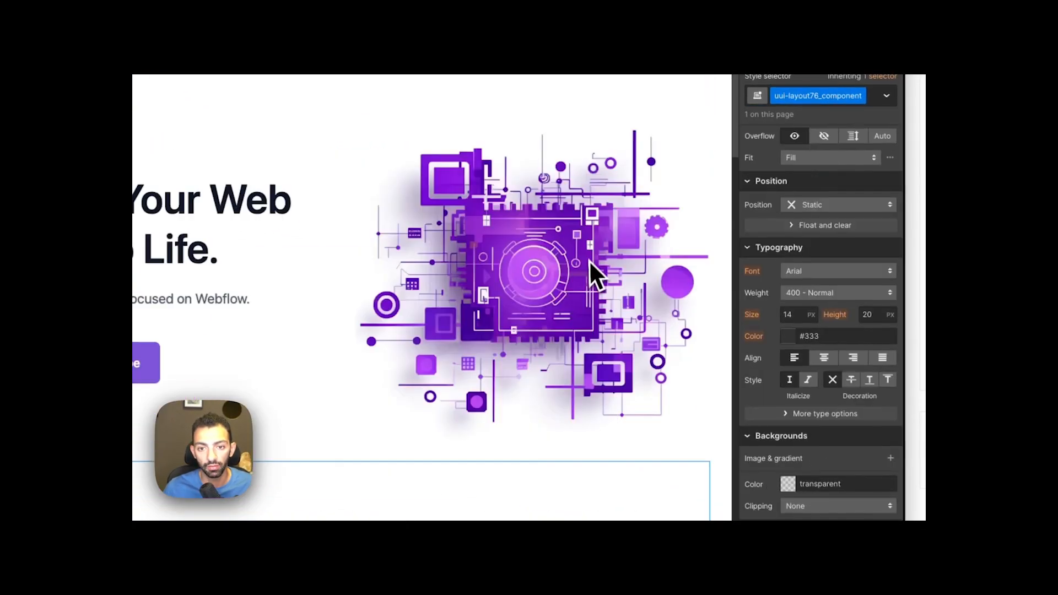
pyautogui.scroll(2, 589, 260)
pyautogui.click(563, 299)
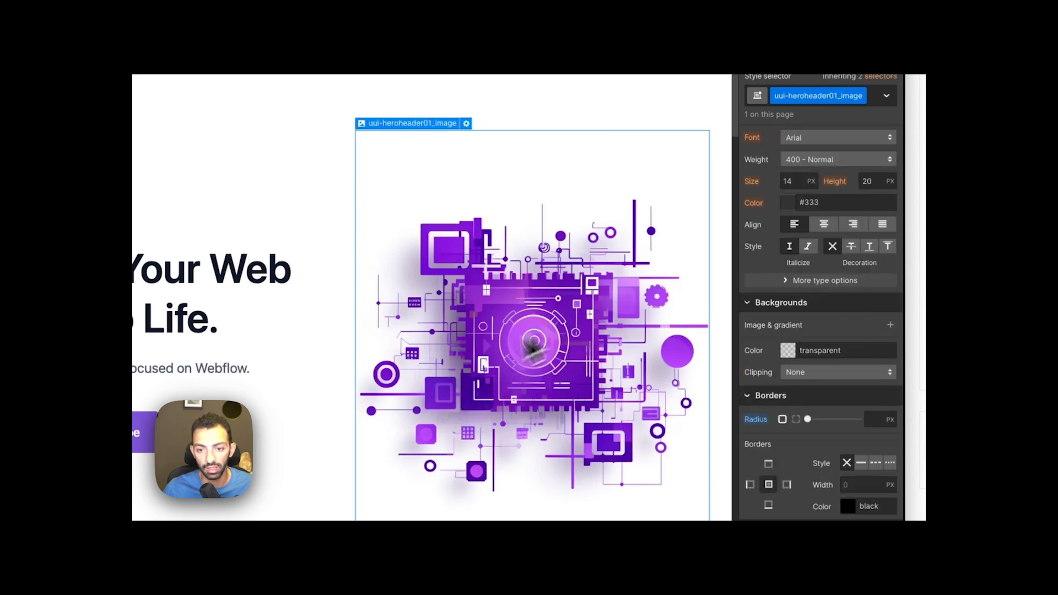